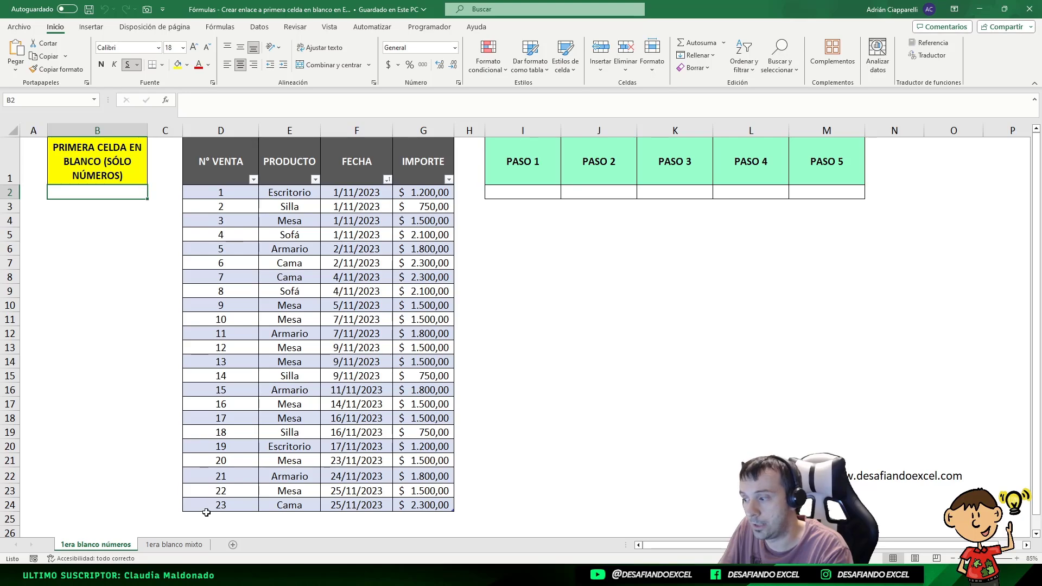
# Step: Compare the 1era blanco mixto and 1era blanco números sheets, noting D25 as the first blank after the data
pyautogui.click(179, 546)
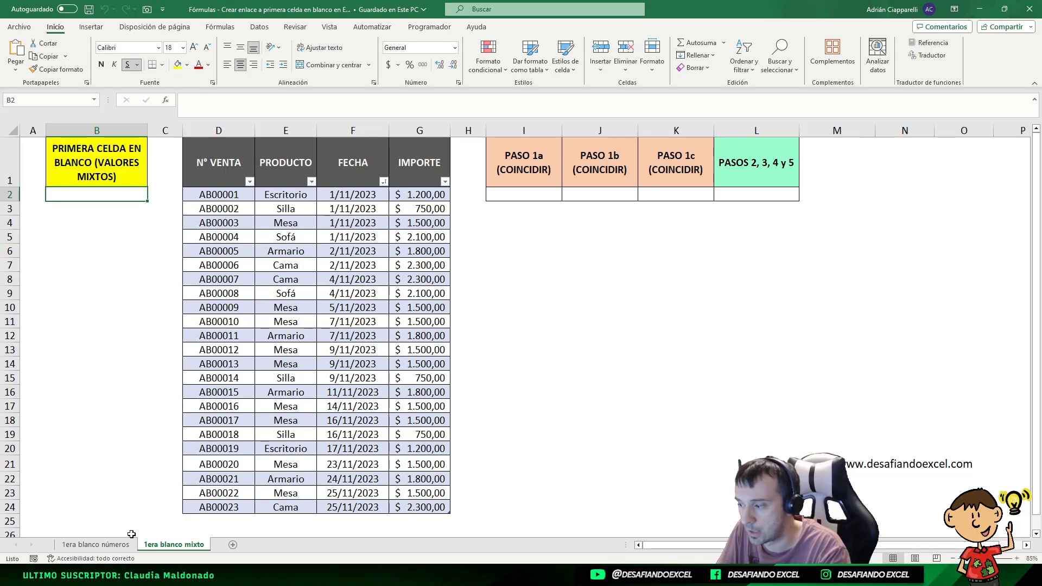
pyautogui.click(106, 545)
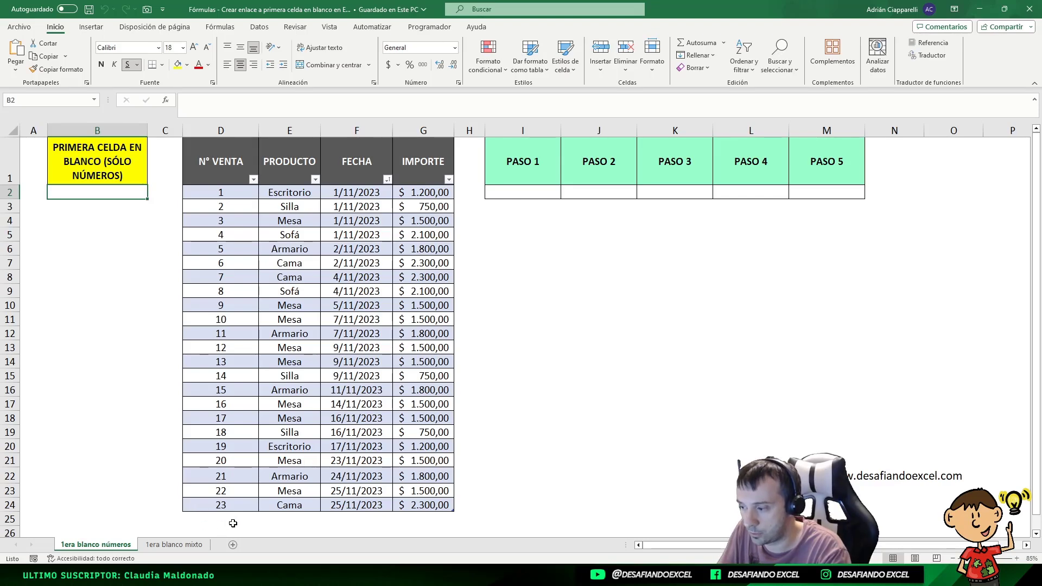
pyautogui.click(216, 516)
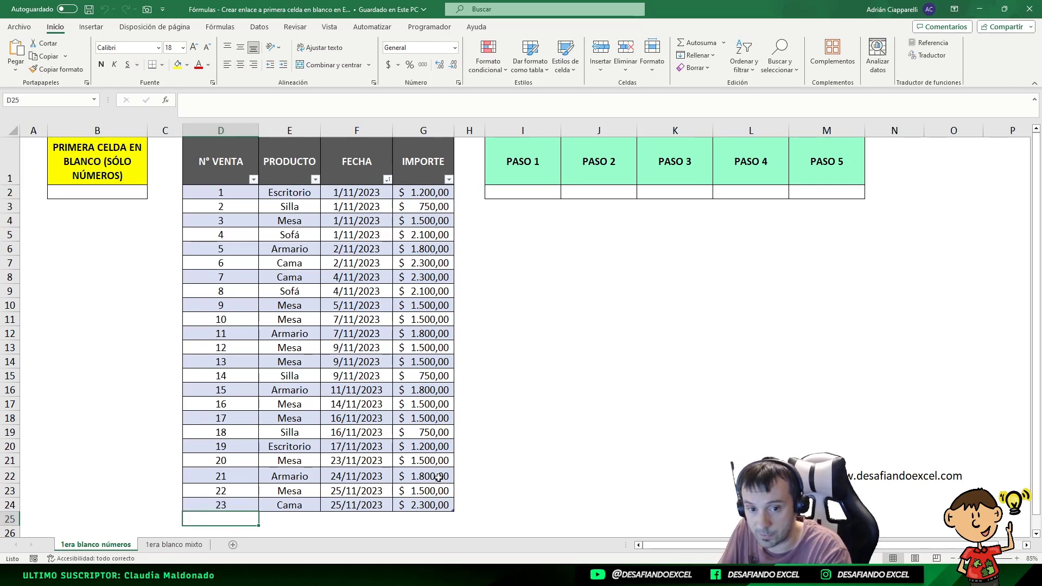
pyautogui.click(105, 194)
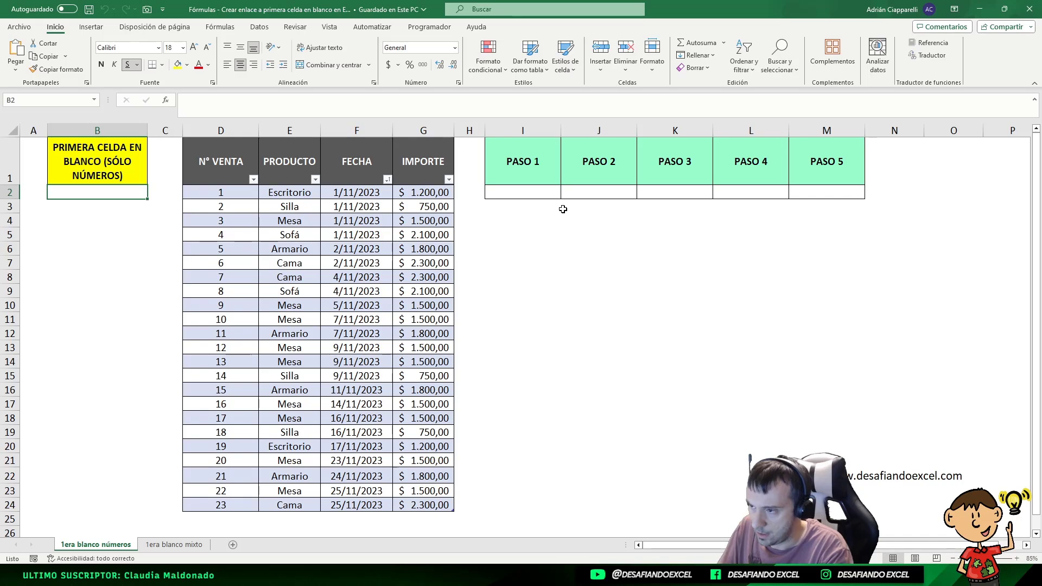
# Step: In PASO 1 cell I2, start the formula =COINCIDIR(9999; with 9999 as the lookup value
pyautogui.click(530, 194)
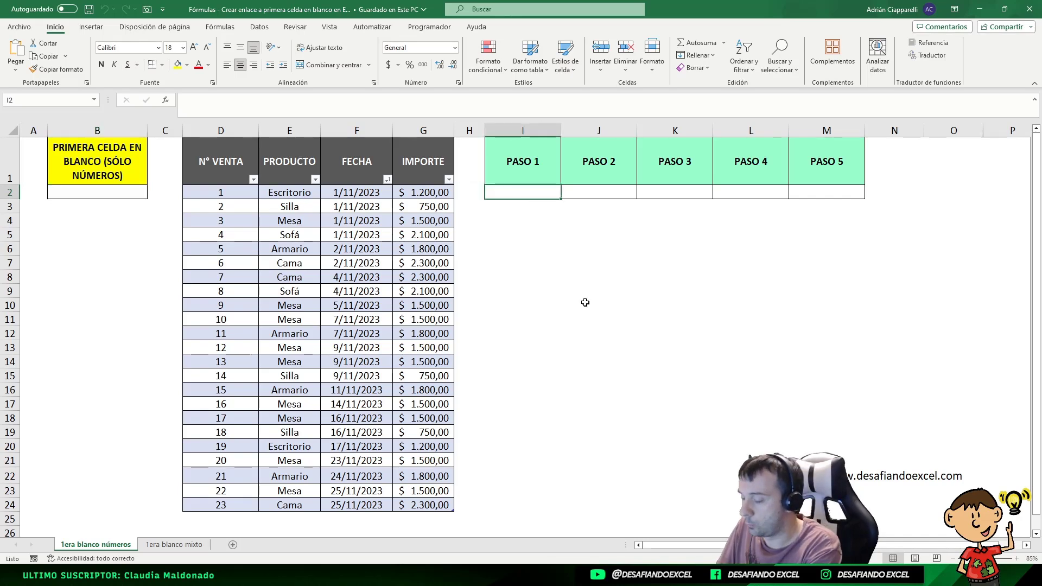
pyautogui.write('=')
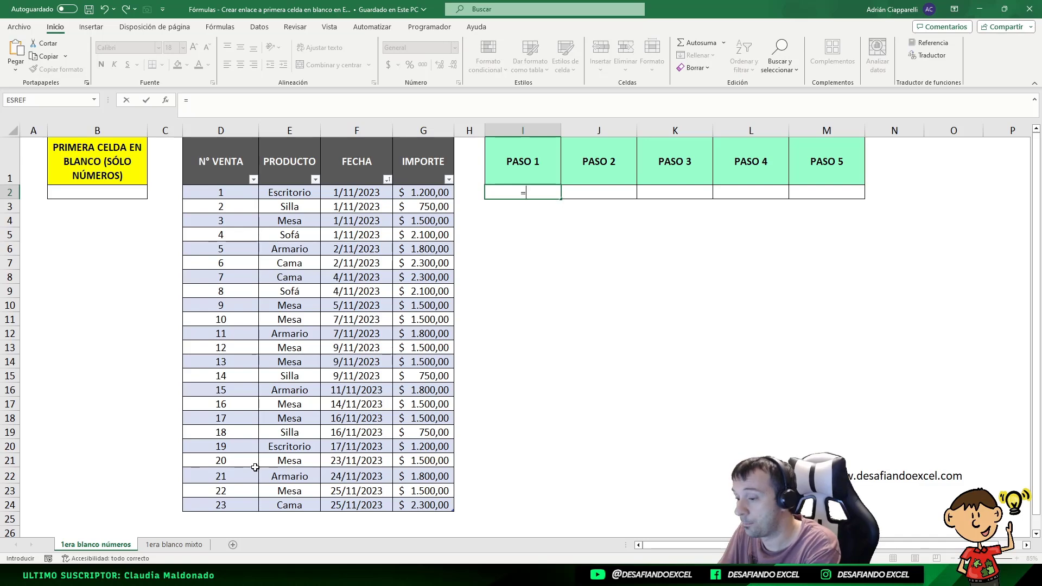
pyautogui.write('COINC')
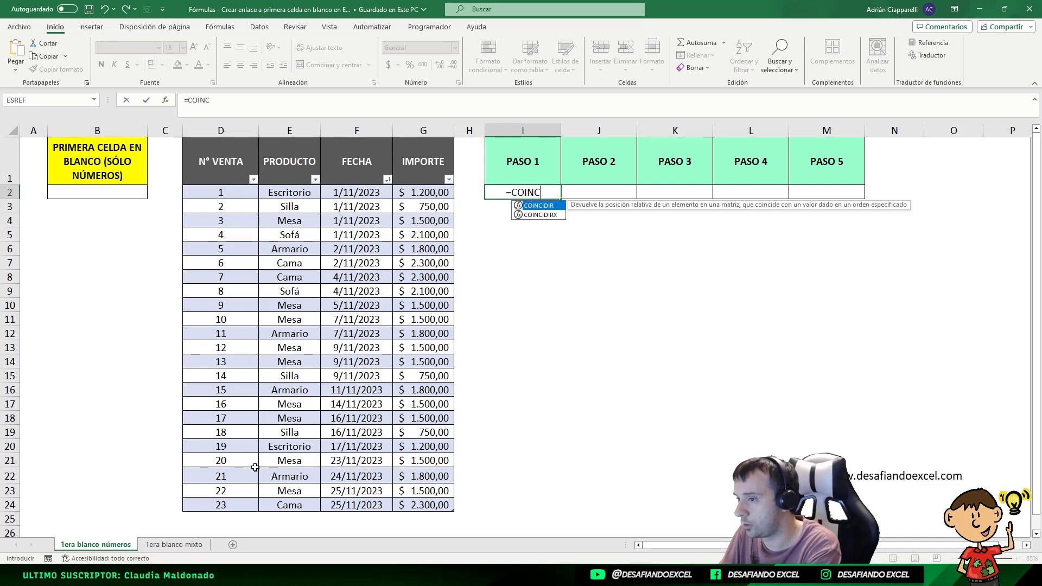
pyautogui.write('IDIR(')
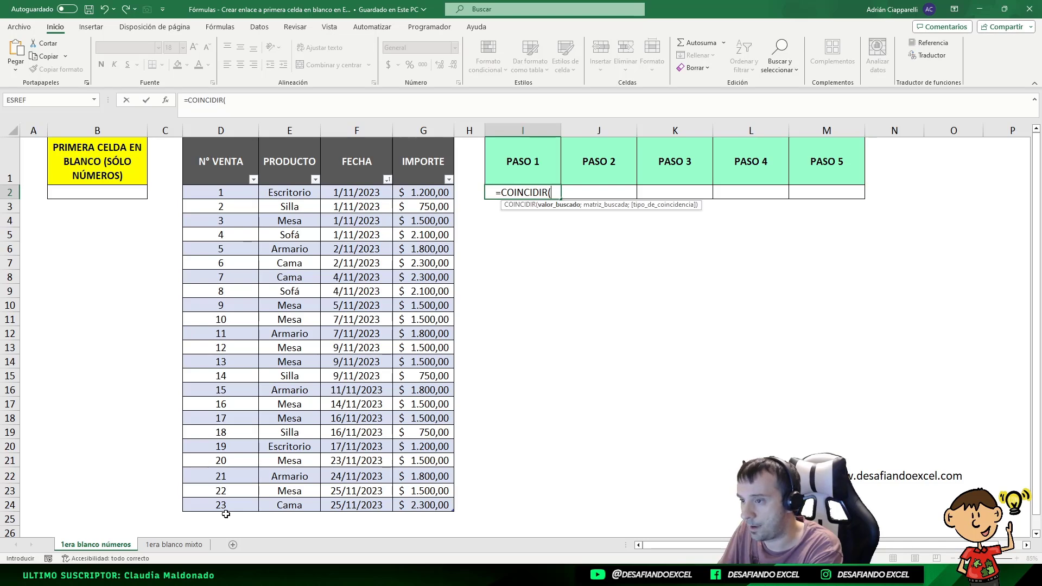
pyautogui.write('9999')
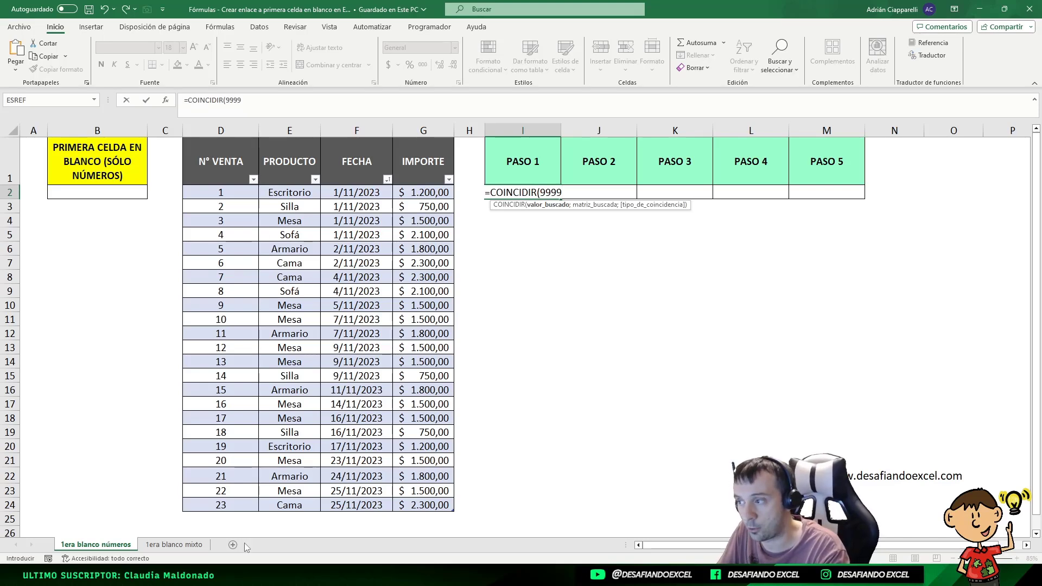
pyautogui.doubleClick(559, 192)
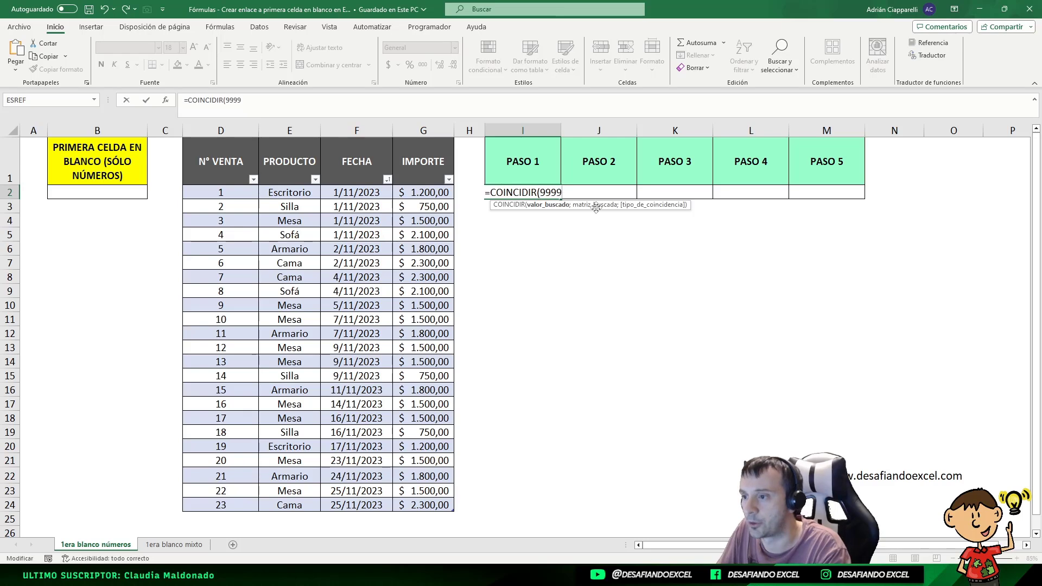
pyautogui.write(';')
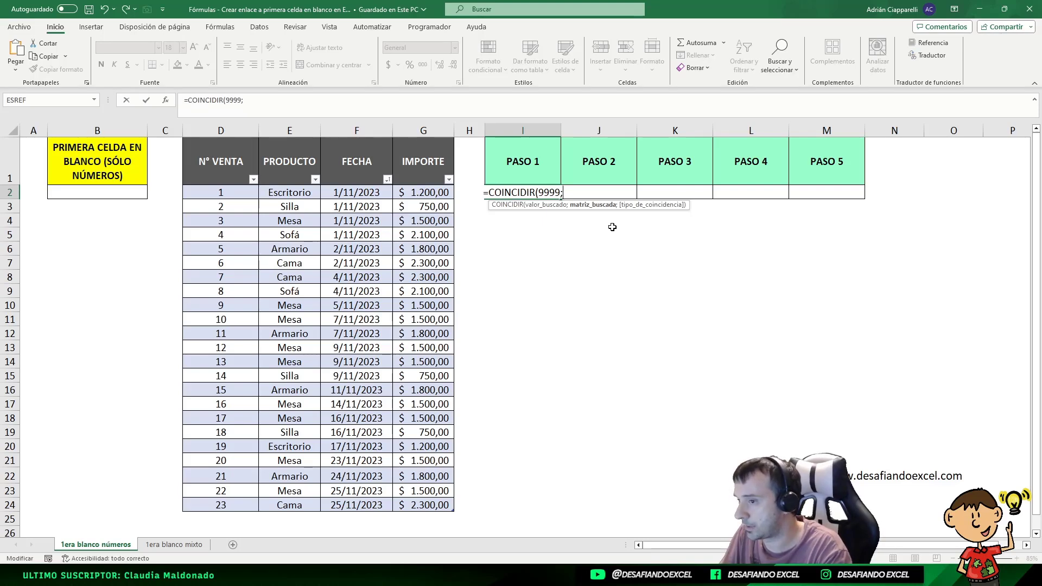
# Step: Add lookup range D2:D25 and the closing parenthesis so I2 reads =COINCIDIR(9999;D2:D25)
pyautogui.moveTo(215, 194)
pyautogui.mouseDown()
pyautogui.moveTo(188, 466)
pyautogui.moveTo(196, 503)
pyautogui.mouseUp()
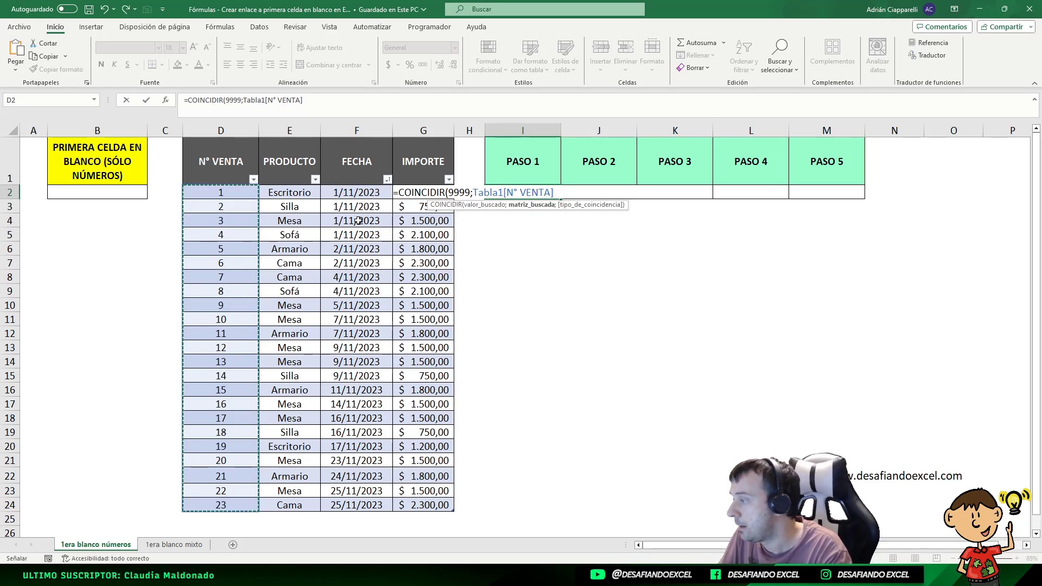
pyautogui.click(307, 102)
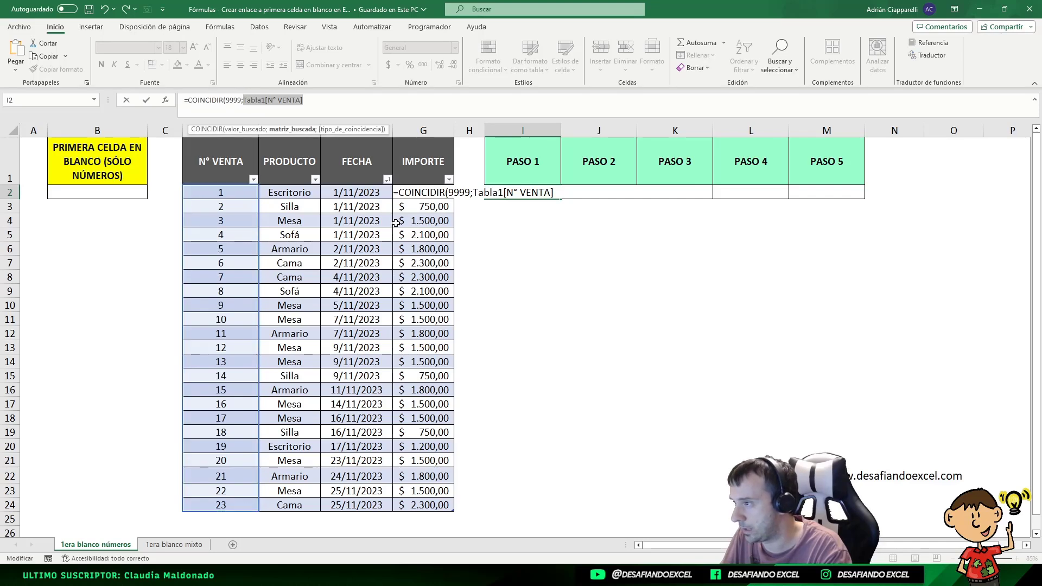
pyautogui.write('D')
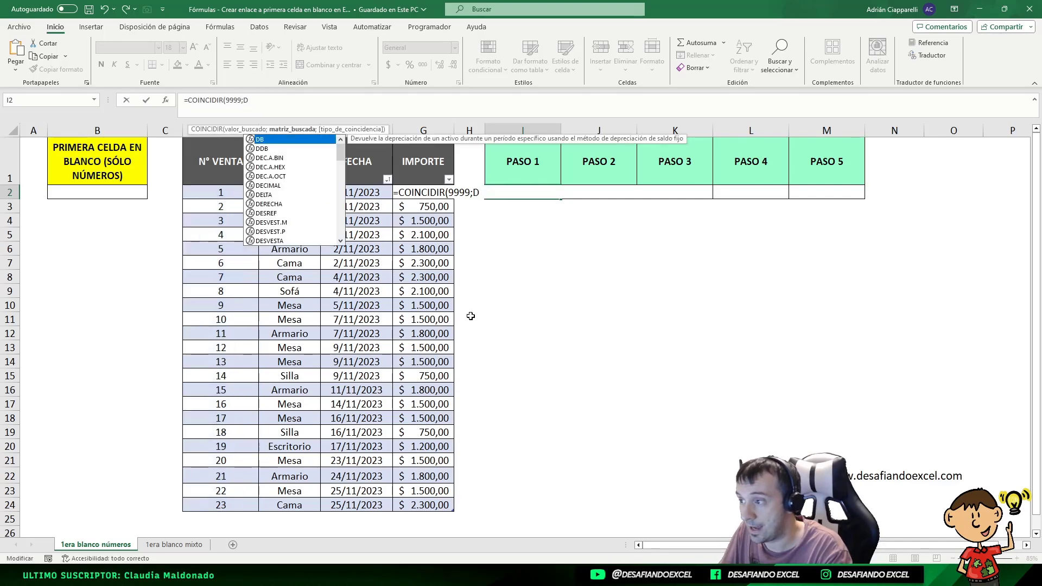
pyautogui.write('2:')
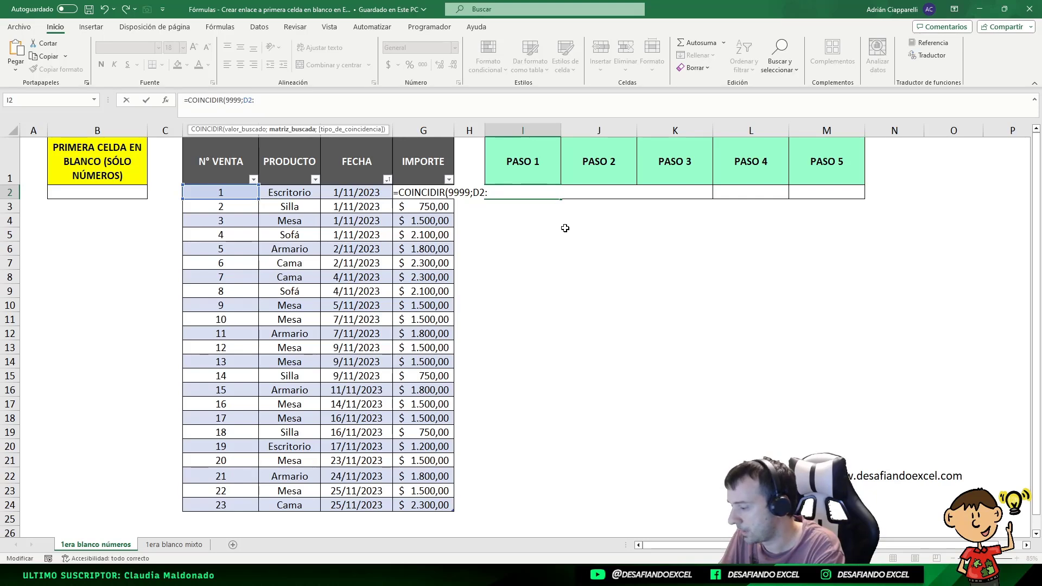
pyautogui.write('D')
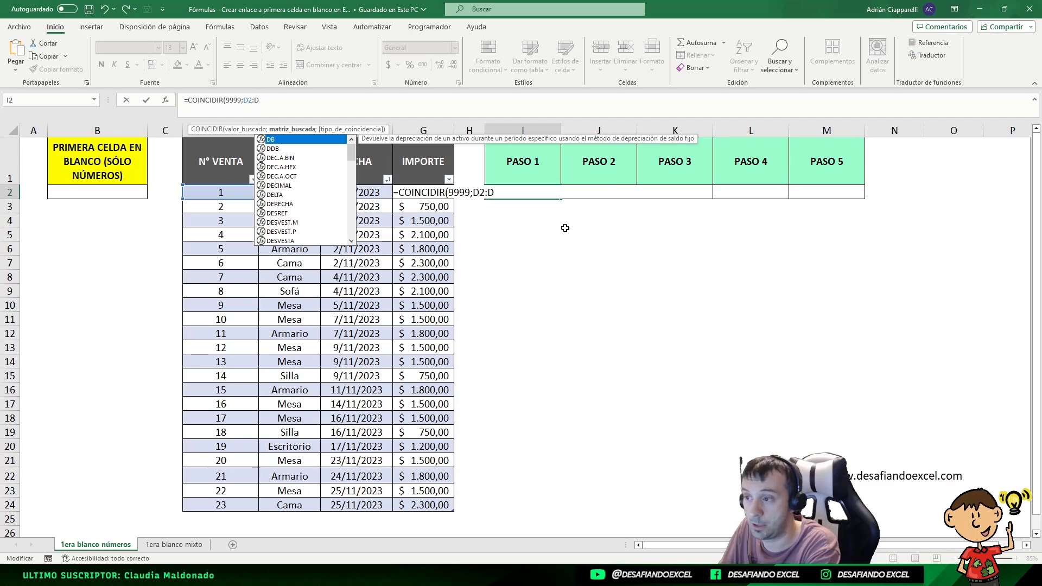
pyautogui.write('99')
pyautogui.press('BackSpace')
pyautogui.press('BackSpace')
pyautogui.press('BackSpace')
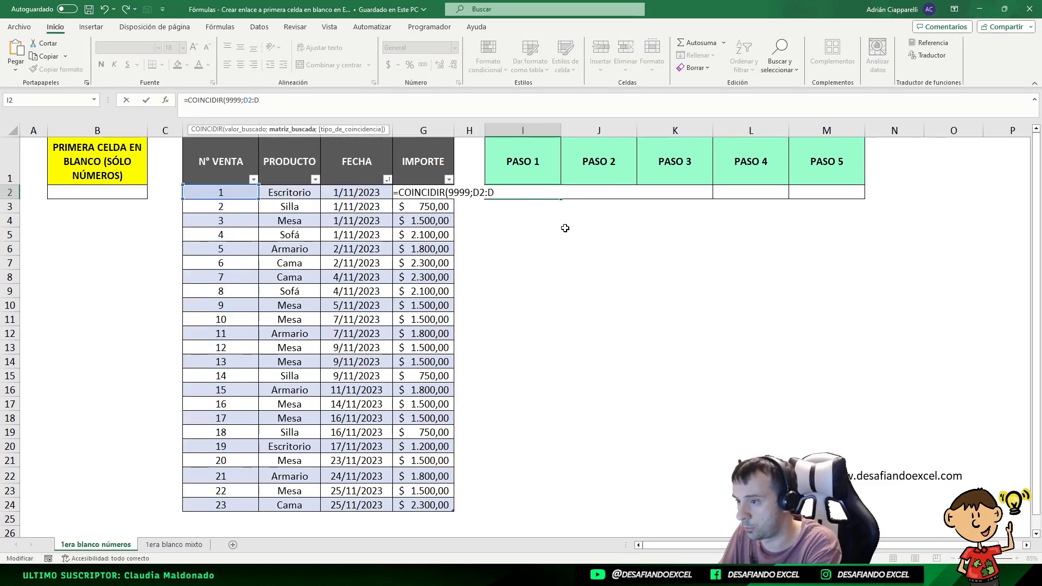
pyautogui.write('100')
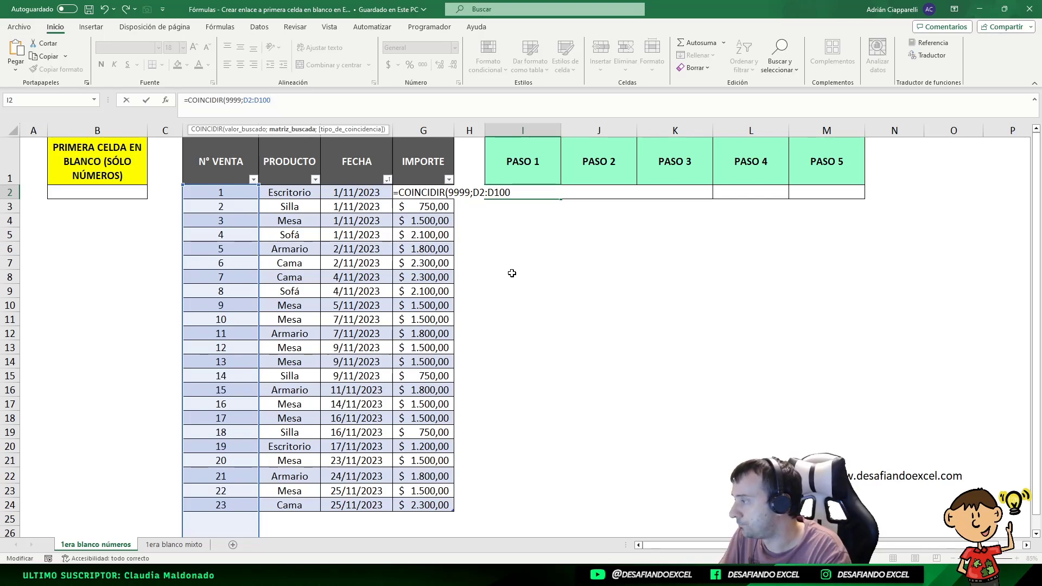
pyautogui.press('BackSpace')
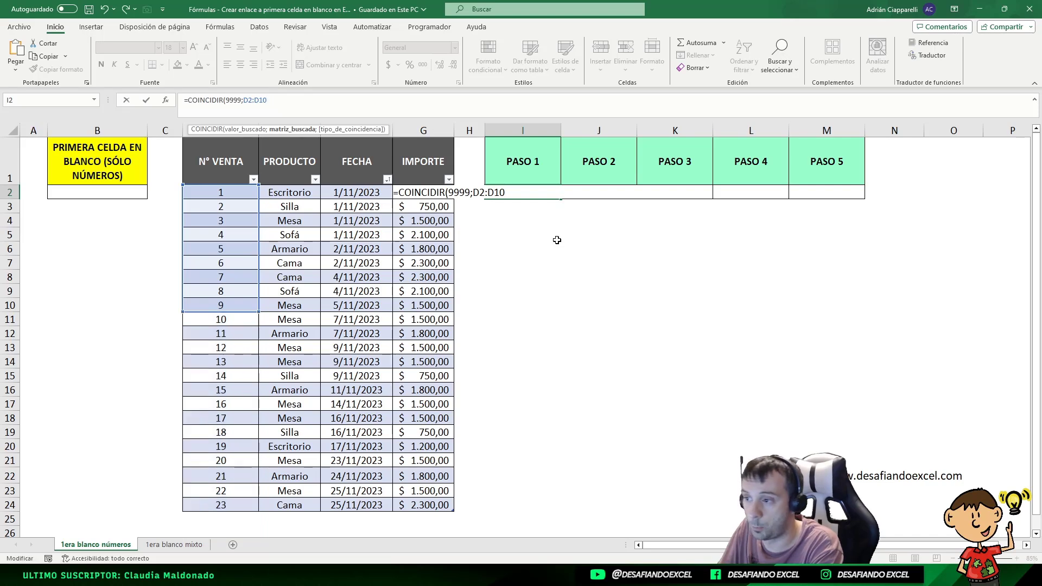
pyautogui.press('BackSpace')
pyautogui.press('BackSpace')
pyautogui.write('25')
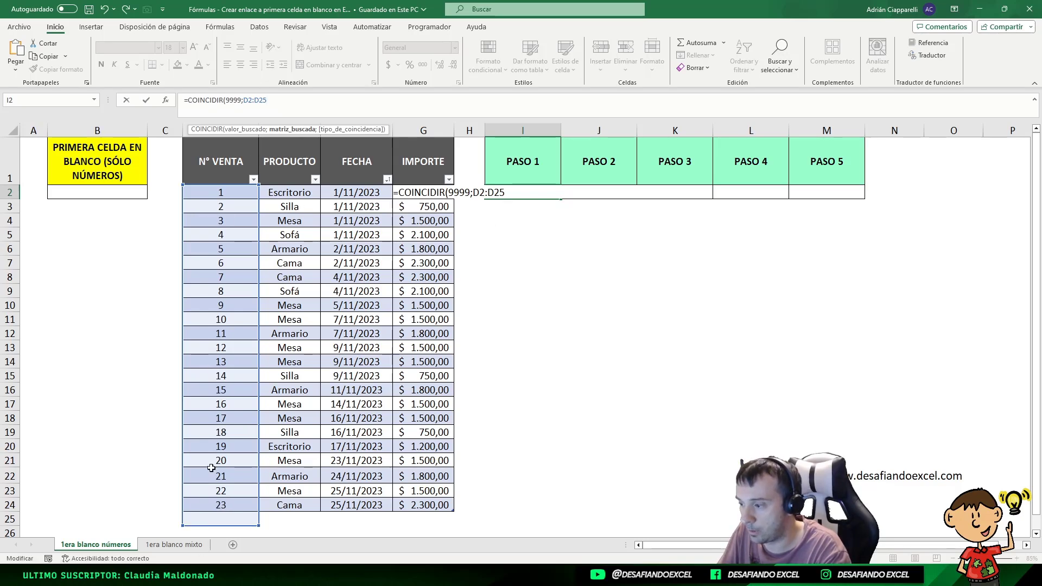
pyautogui.click(533, 199)
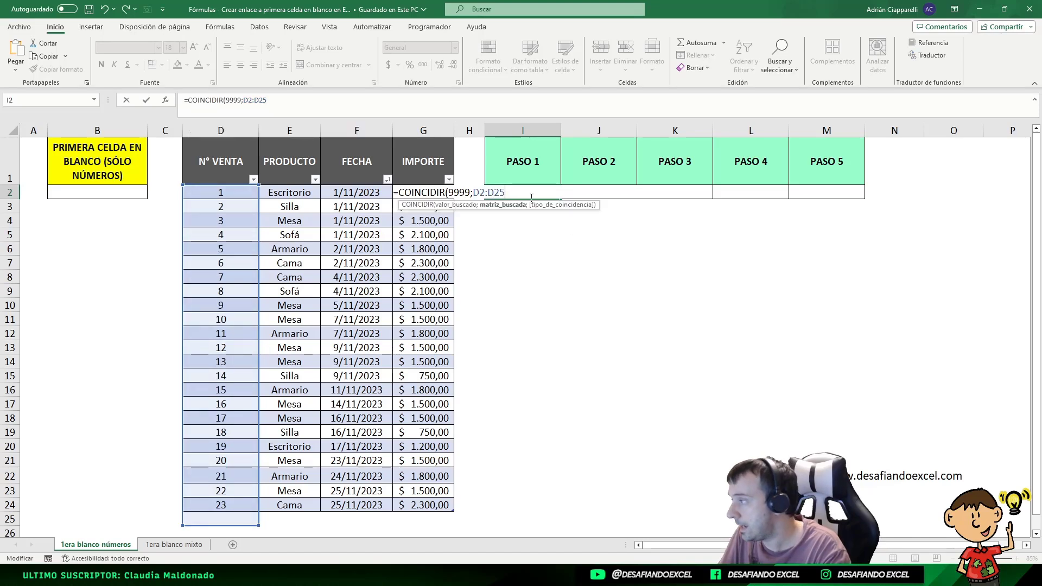
pyautogui.write(')+')
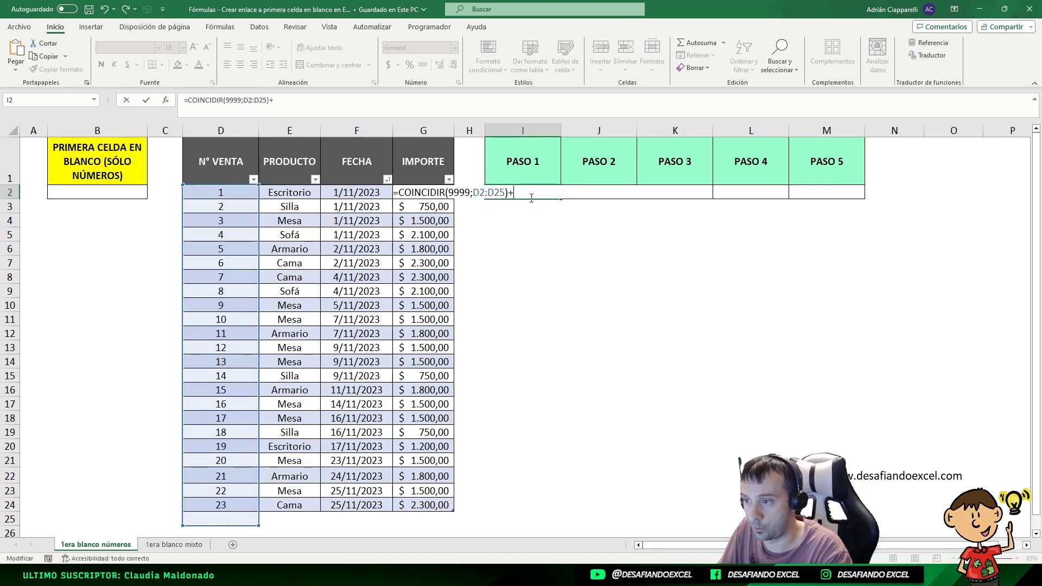
pyautogui.press('BackSpace')
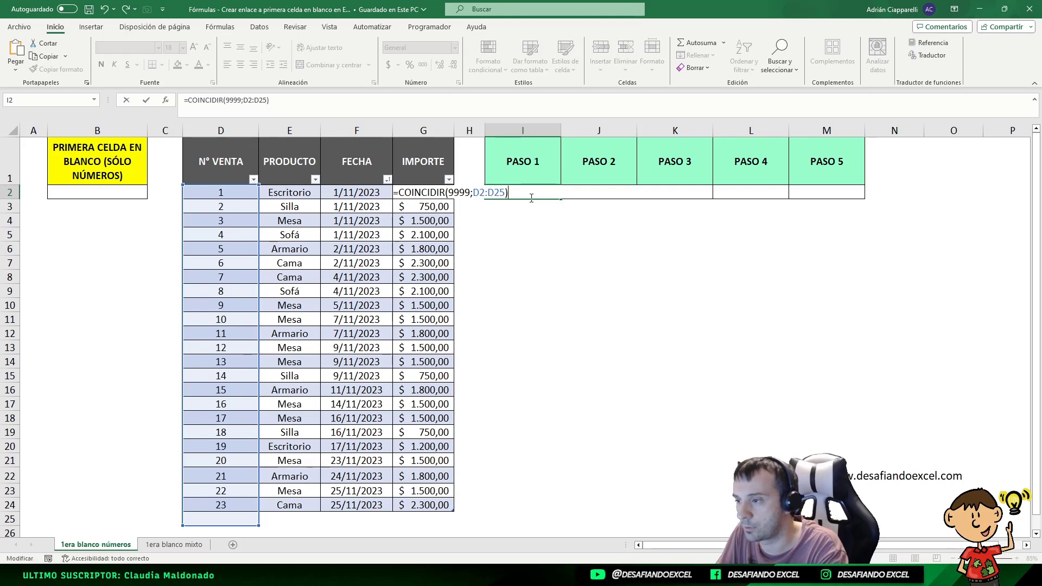
# Step: Confirm =COINCIDIR(9999;D2:D25) in I2, showing 23, and compare it with the last sale number in D24
pyautogui.press('Return')
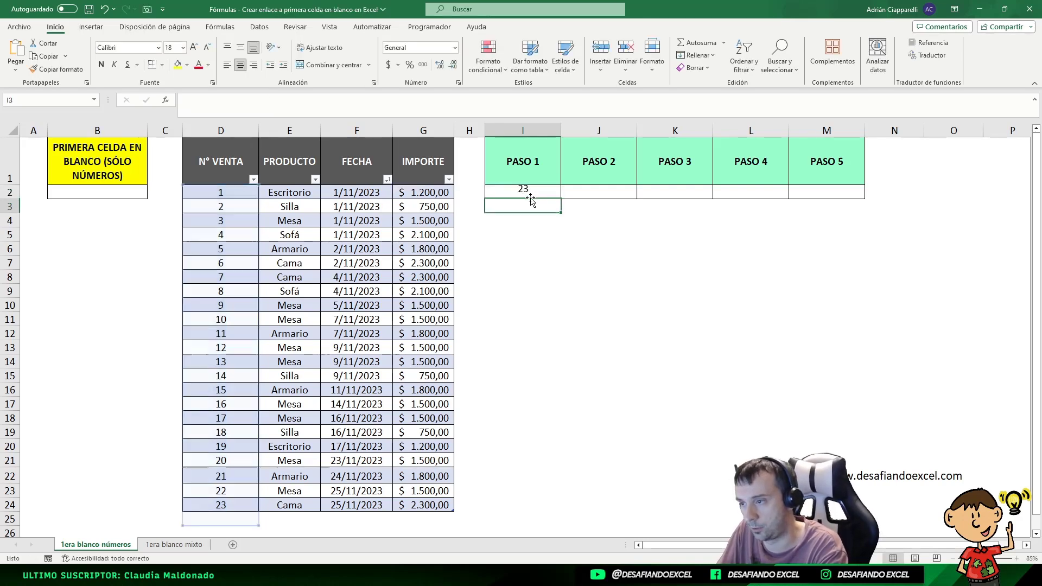
pyautogui.click(531, 194)
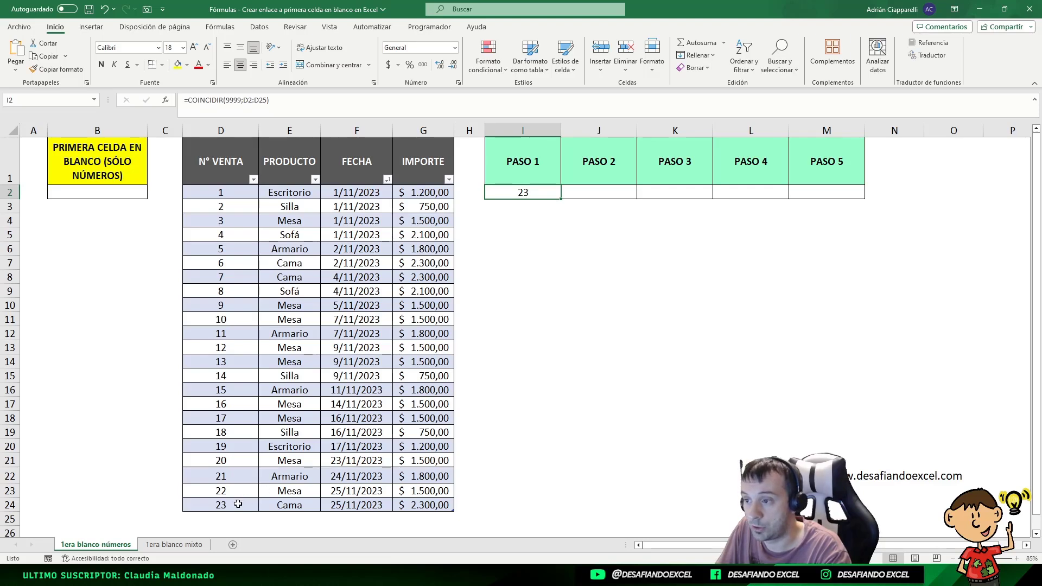
pyautogui.click(211, 501)
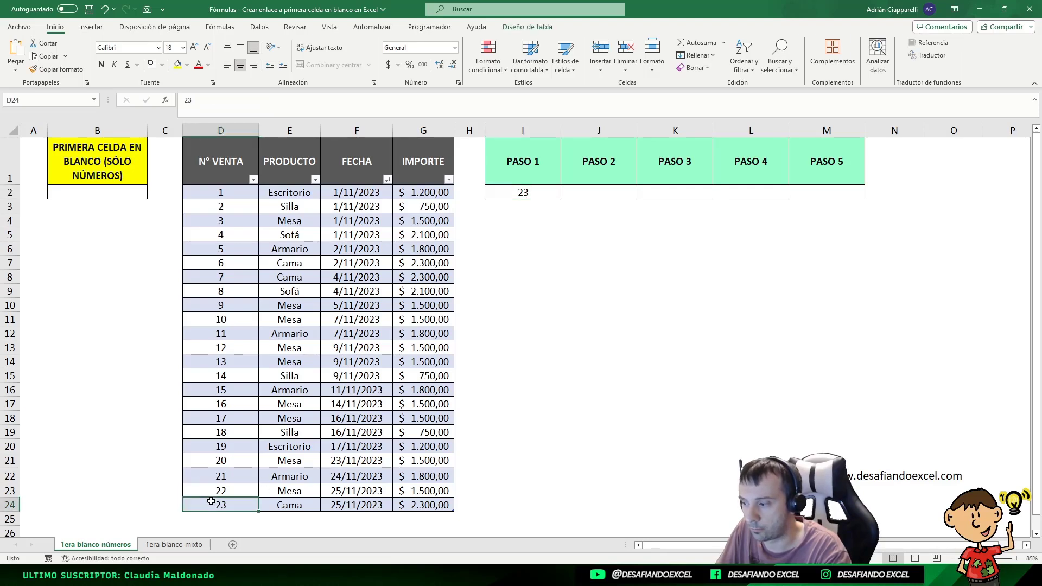
pyautogui.click(542, 193)
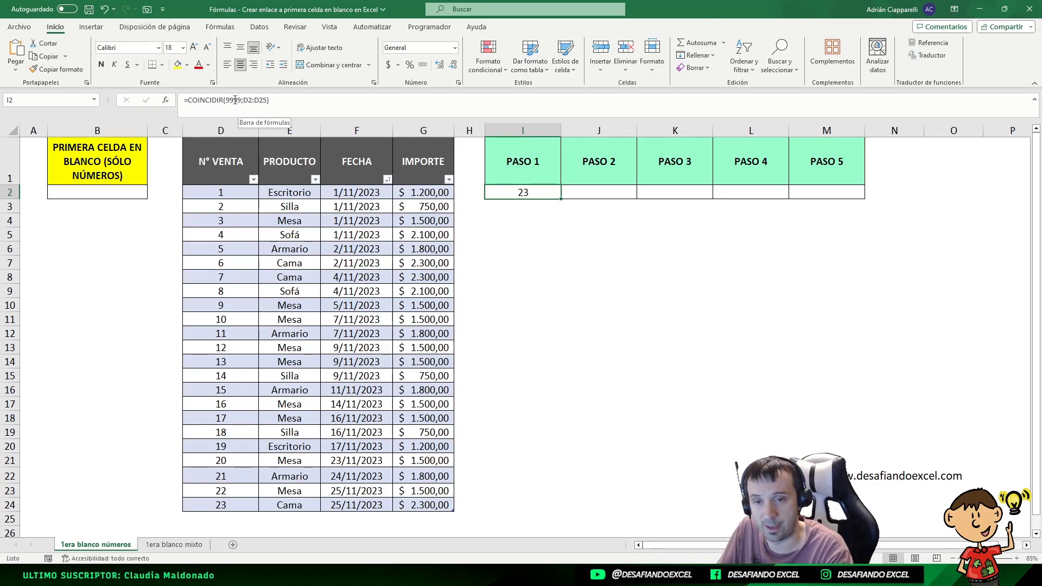
# Step: Review the 9999 argument in I2's formula, leaving it unchanged, and check that D24 ends the data and D25 is empty
pyautogui.moveTo(225, 100); pyautogui.dragTo(242, 101)
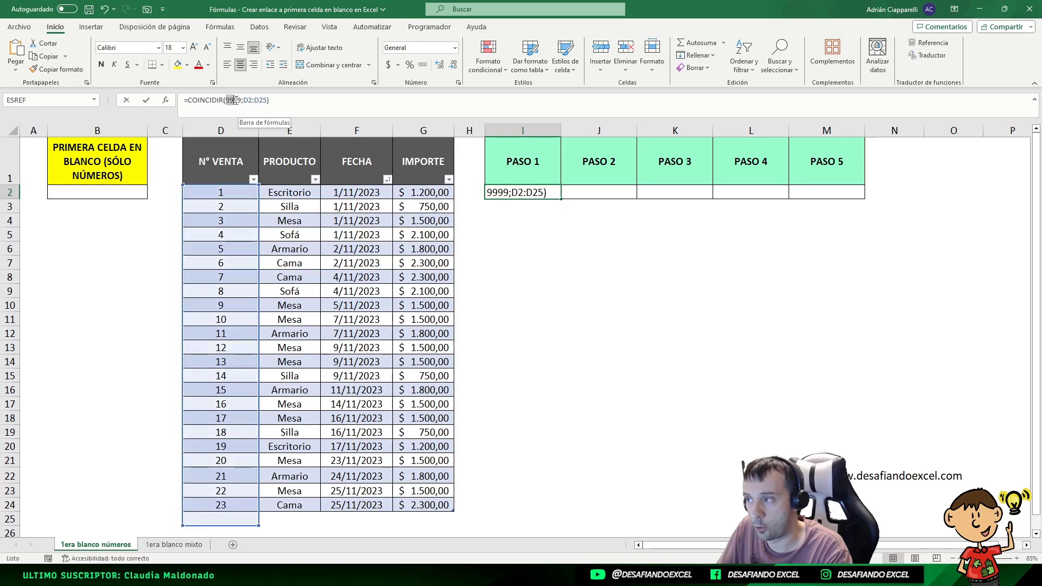
pyautogui.hotkey('ctrl', 'Return')
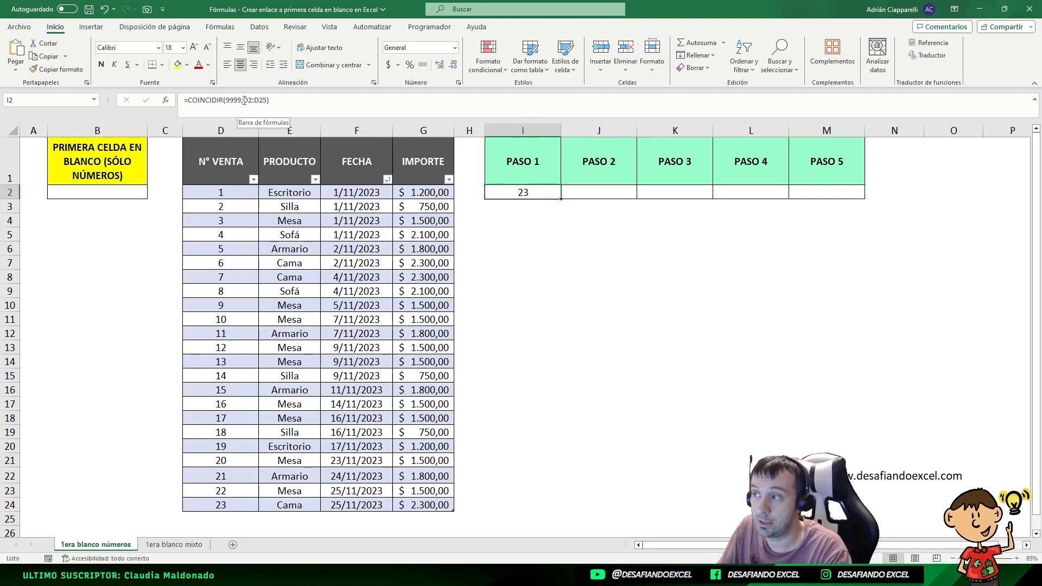
pyautogui.moveTo(241, 103); pyautogui.dragTo(226, 101)
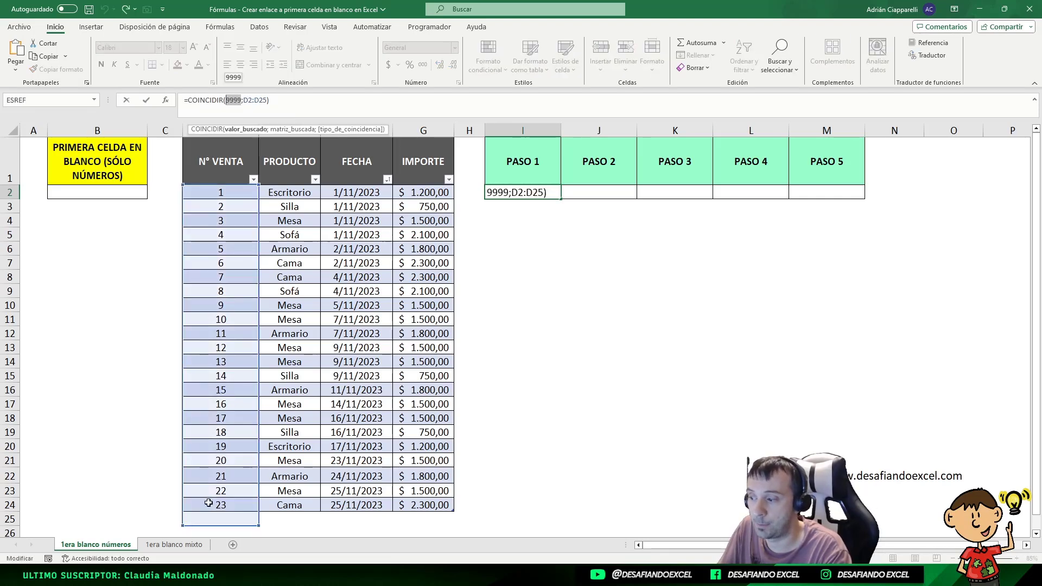
pyautogui.hotkey('ctrl', 'Return')
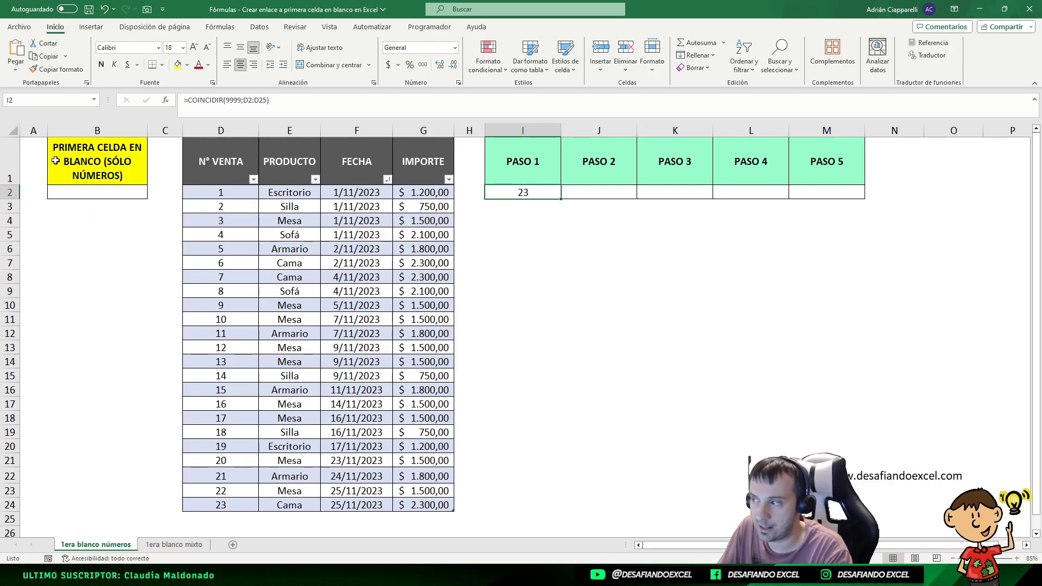
pyautogui.click(219, 506)
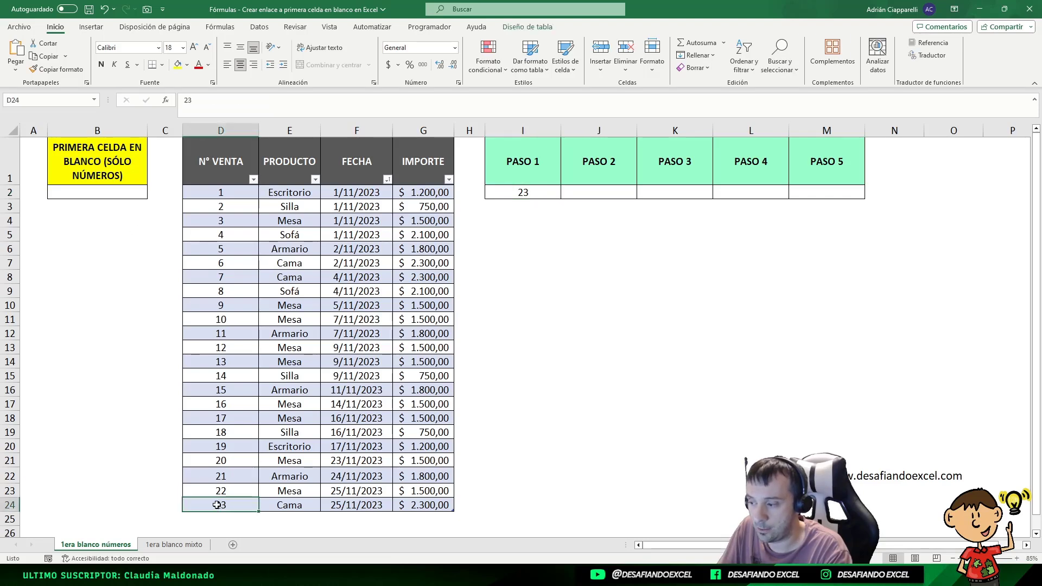
pyautogui.click(217, 519)
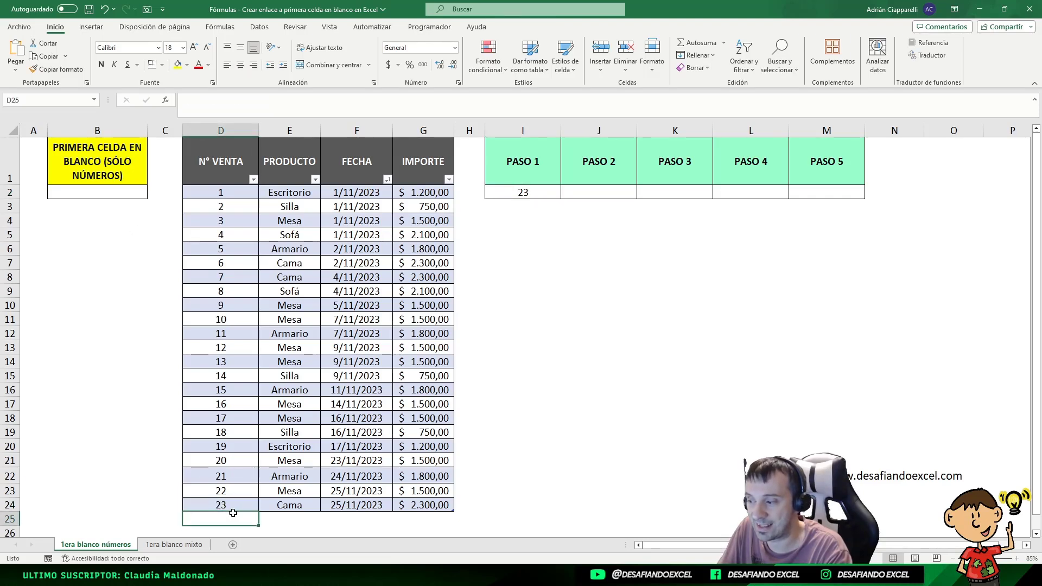
# Step: Append +1 so I2 reads =COINCIDIR(9999;D2:D25)+1 and shows 24, then compare with D24
pyautogui.doubleClick(556, 193)
pyautogui.write('+1')
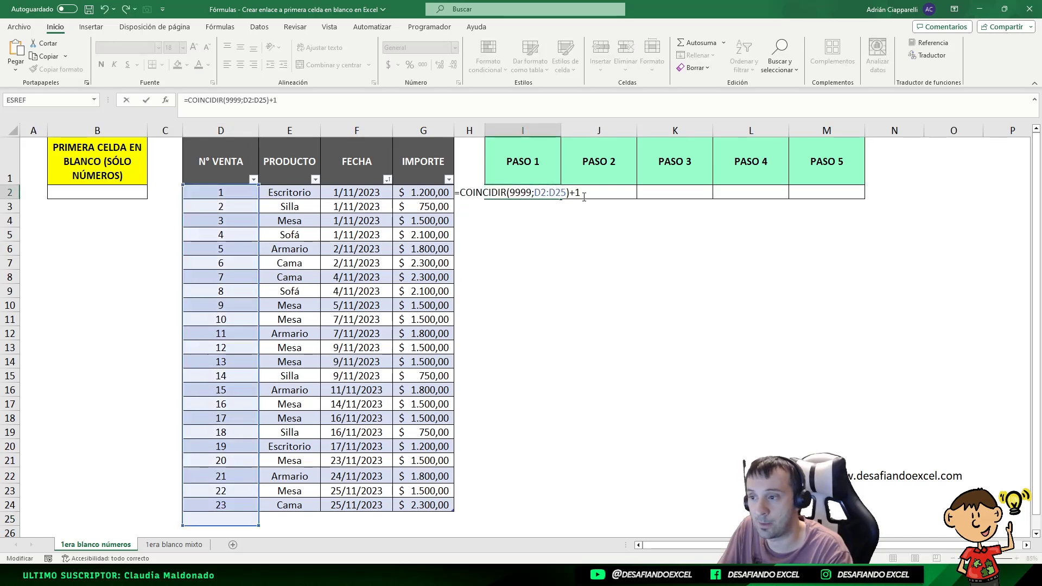
pyautogui.press('Return')
pyautogui.click(212, 508)
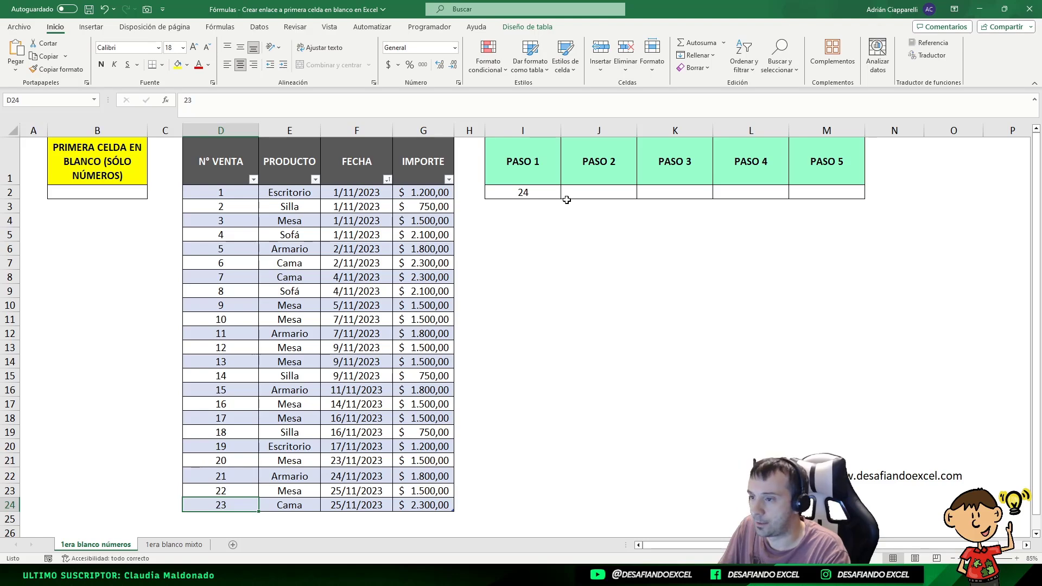
pyautogui.click(550, 188)
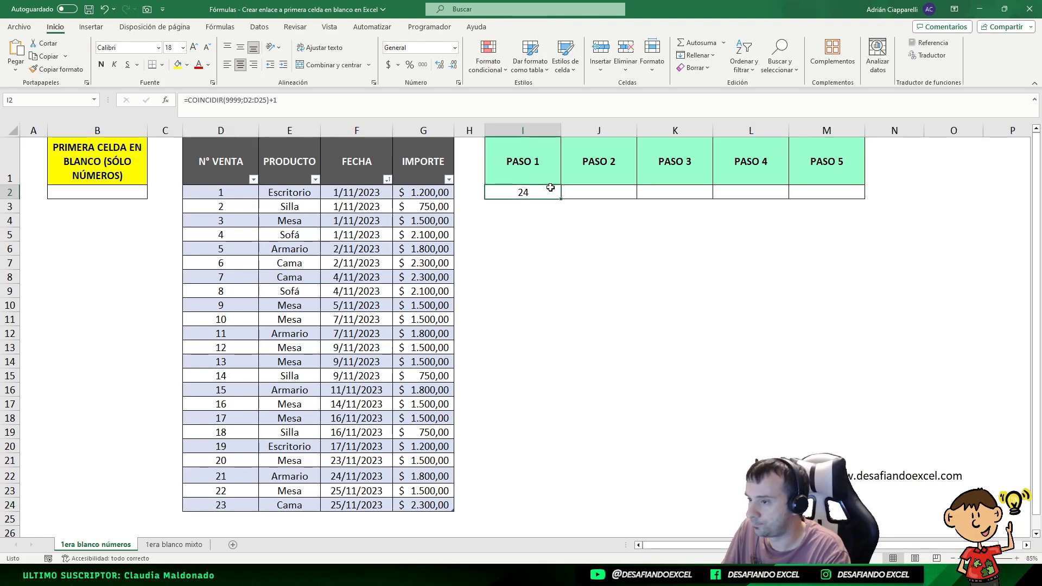
pyautogui.press('F2')
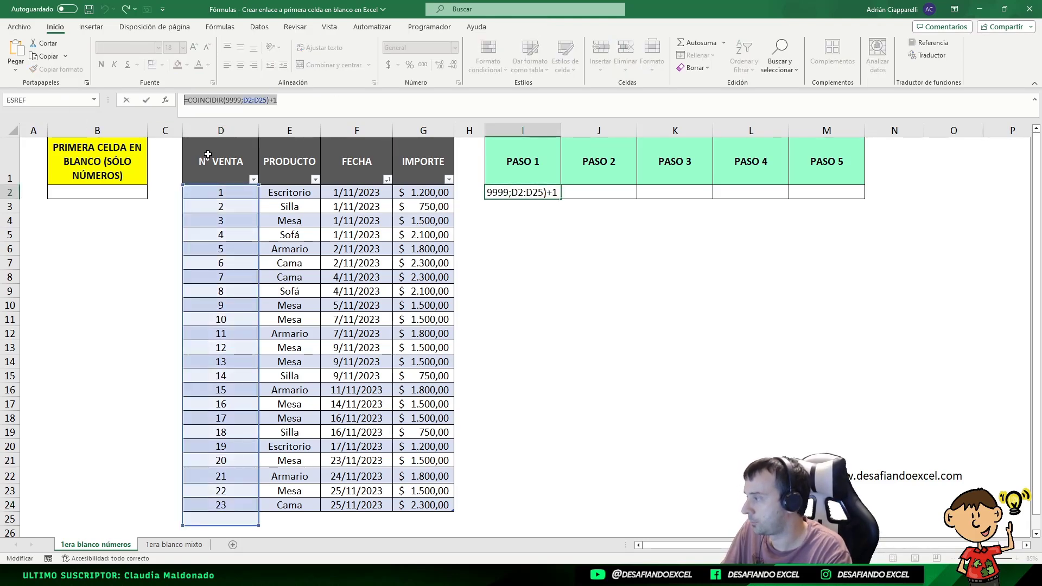
pyautogui.hotkey('ctrl', 'Return')
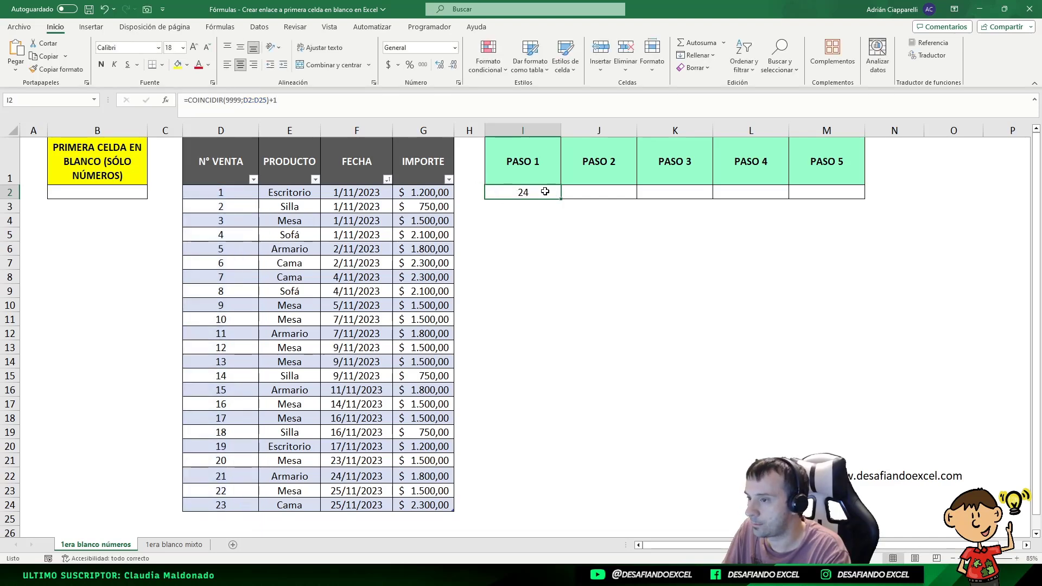
pyautogui.press('F2')
# Step: Build the J2 formula =INDICE(D2:D25;COINCIDIR(9999;D2:D25)+1), returning 0
pyautogui.click(493, 194)
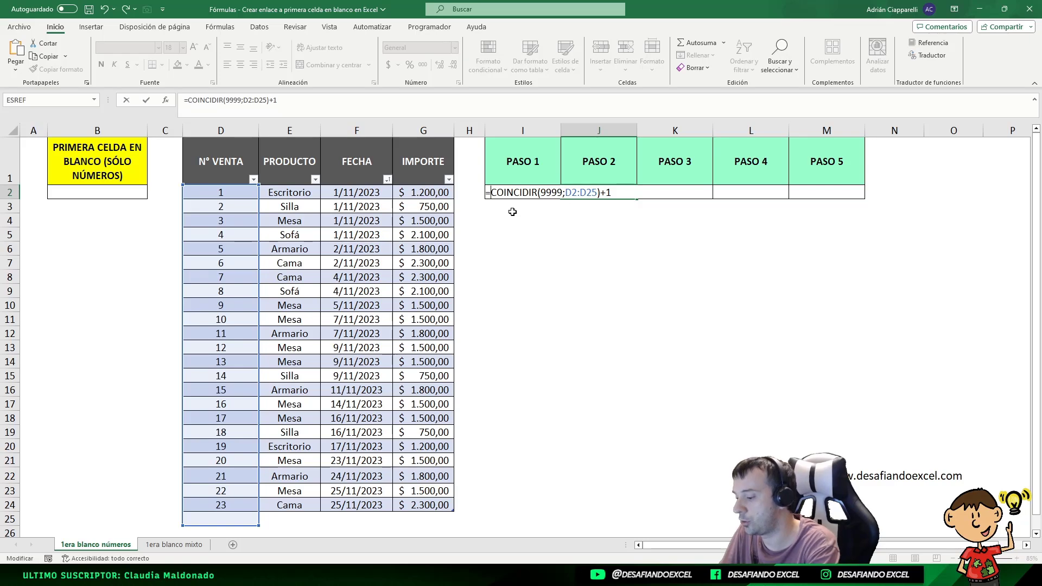
pyautogui.write('INDIC')
pyautogui.press('Tab')
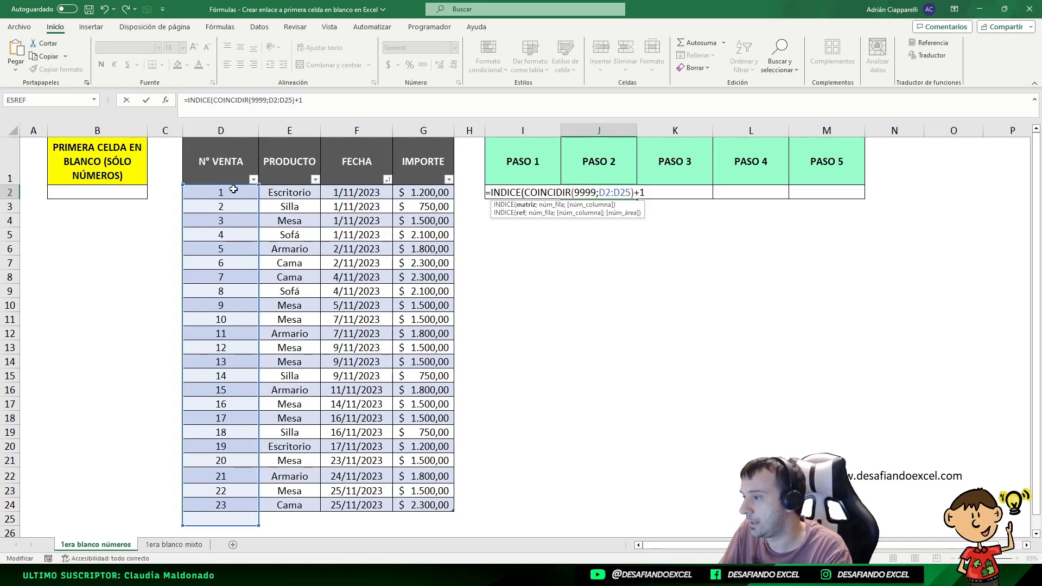
pyautogui.moveTo(234, 189); pyautogui.dragTo(225, 522)
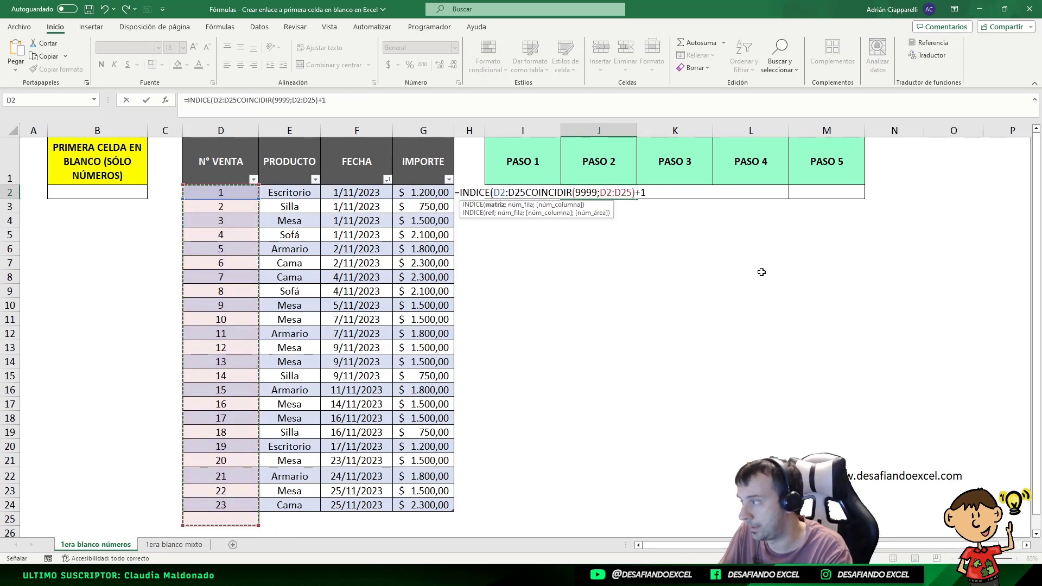
pyautogui.write(';')
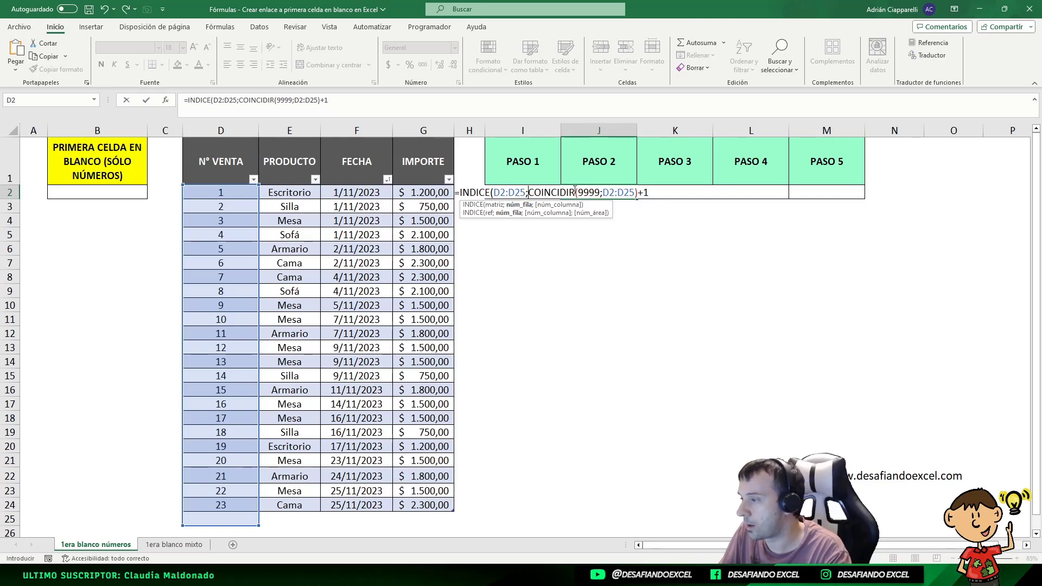
pyautogui.click(681, 194)
pyautogui.write(')')
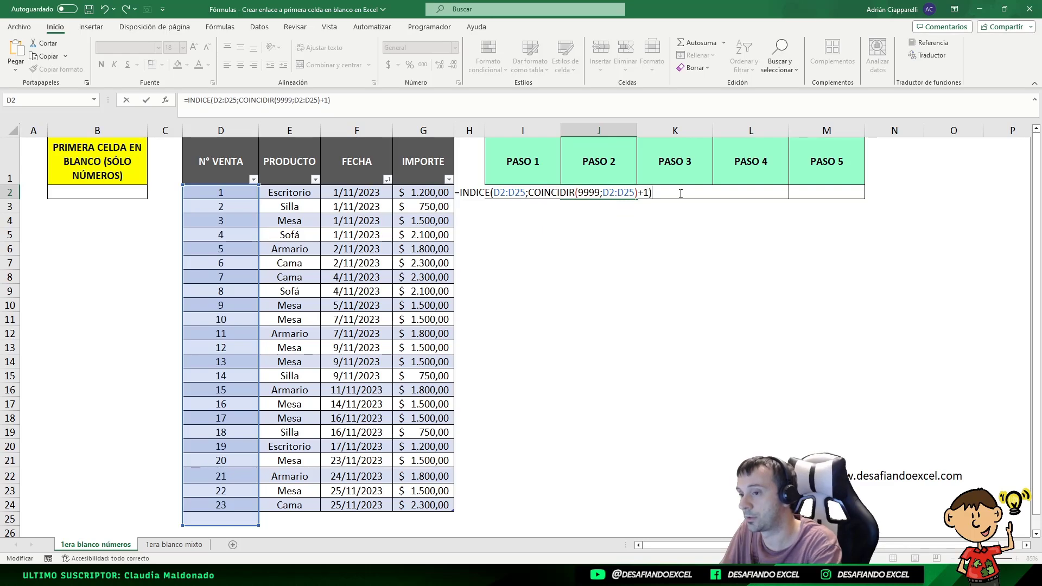
pyautogui.press('Return')
# Step: Change the first range's end row in J2's formula to 100 and compare the result with empty cell D25
pyautogui.click(597, 190)
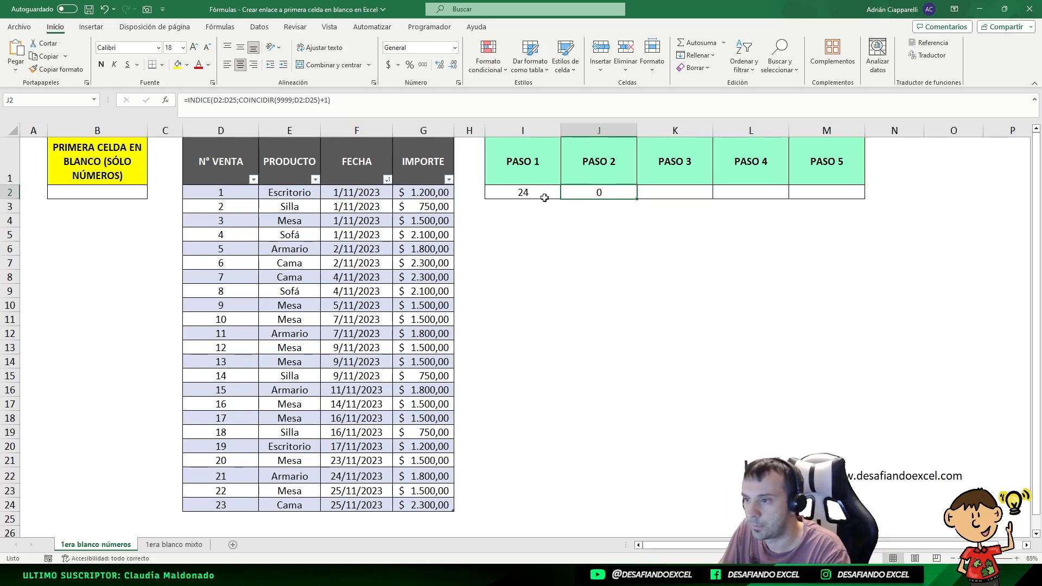
pyautogui.doubleClick(574, 190)
pyautogui.moveTo(229, 100); pyautogui.dragTo(237, 100)
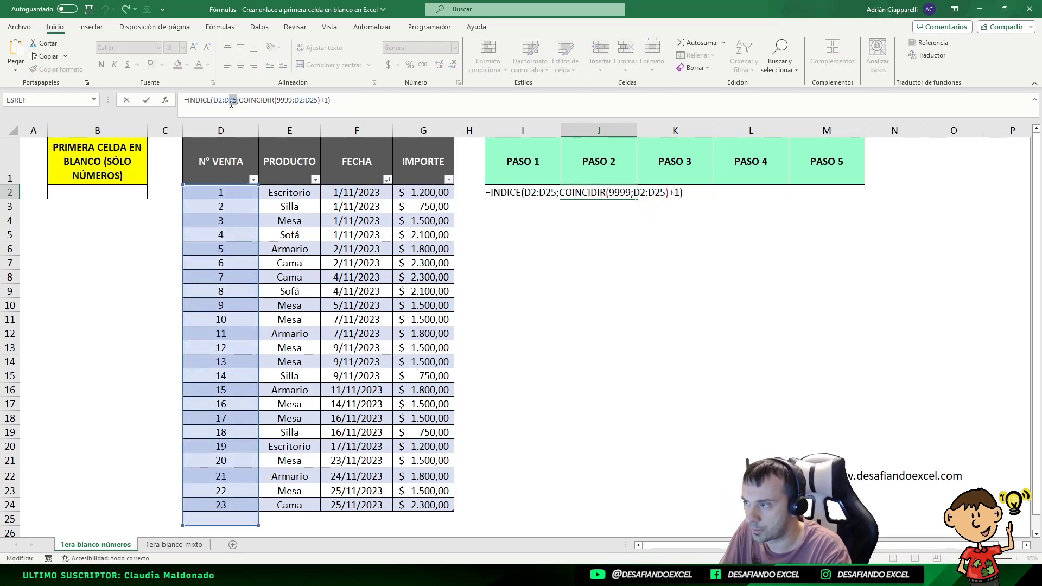
pyautogui.write('100')
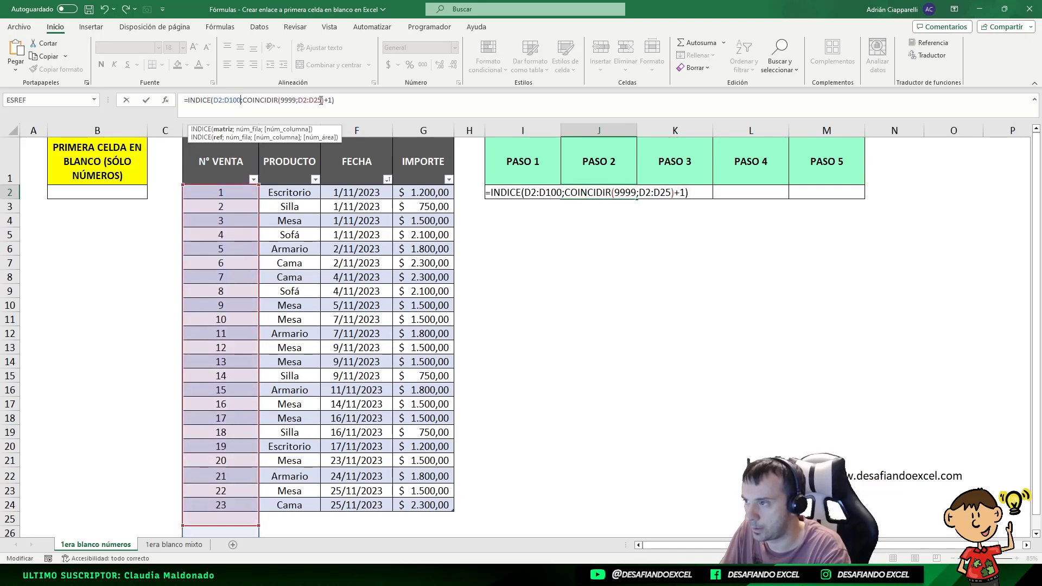
pyautogui.press('Return')
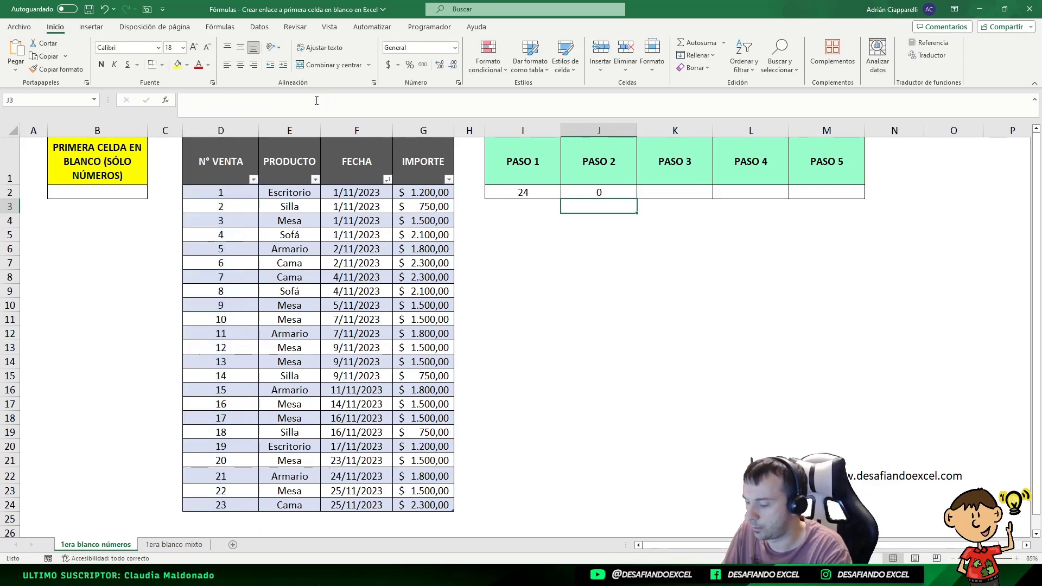
pyautogui.click(567, 194)
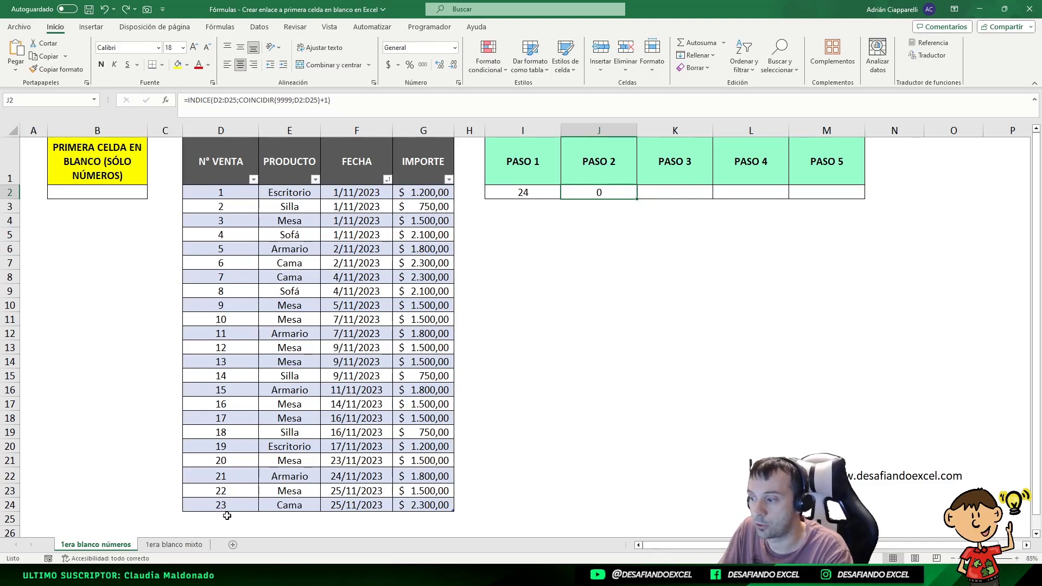
pyautogui.click(225, 519)
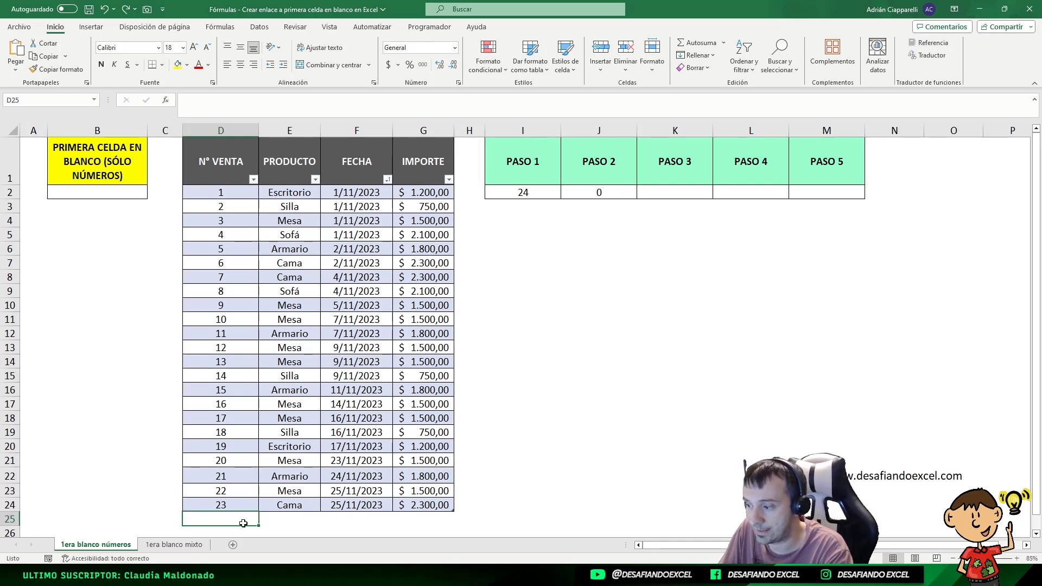
pyautogui.click(581, 194)
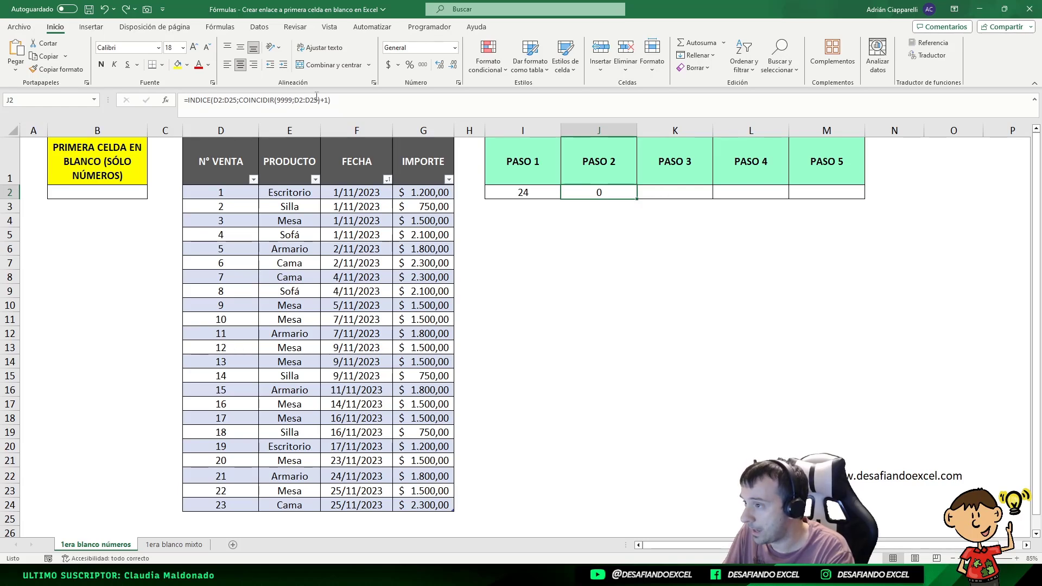
pyautogui.doubleClick(603, 195)
pyautogui.hotkey('ctrl', 'c')
# Step: Paste J2's formula into K2 and wrap it in CELDA("direccion"; … ) to return $D$25
pyautogui.press('Escape')
pyautogui.click(674, 192)
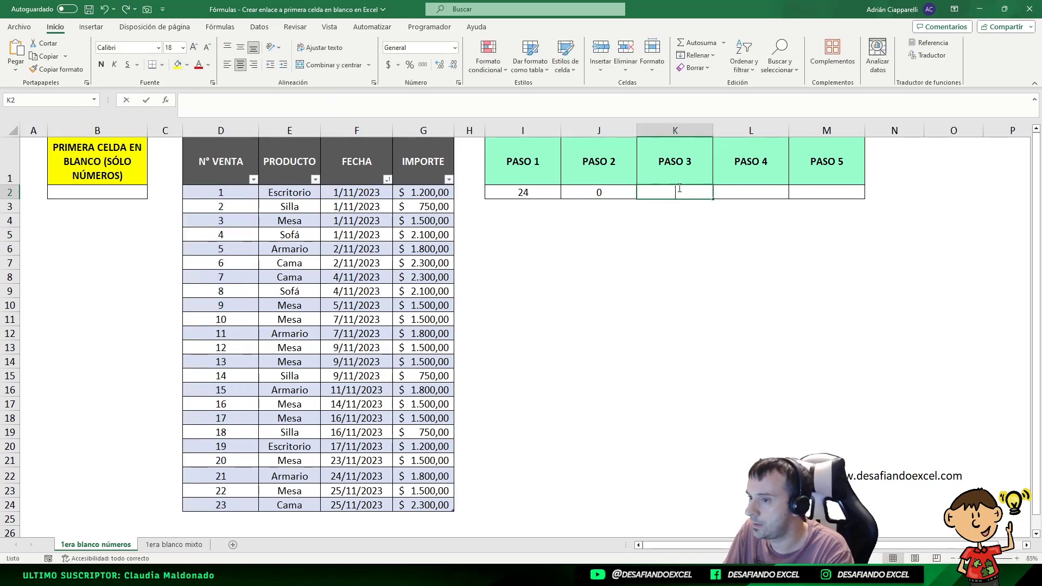
pyautogui.hotkey('ctrl', 'v')
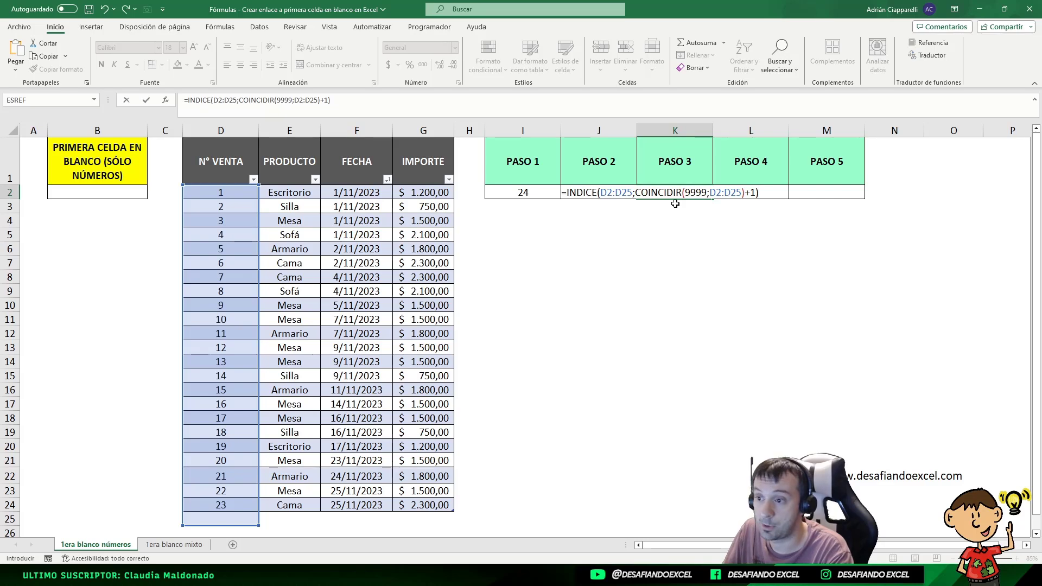
pyautogui.click(568, 192)
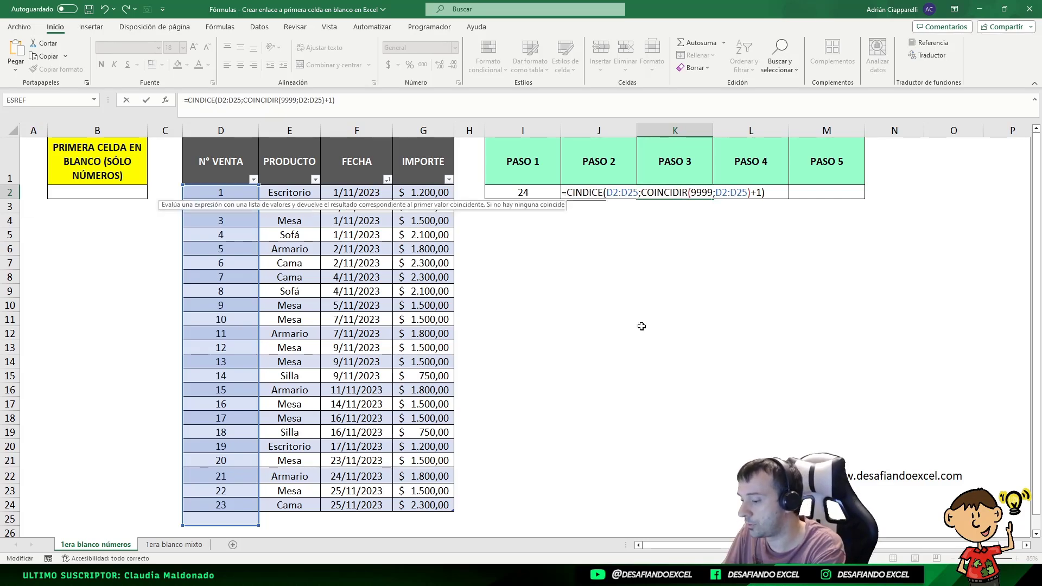
pyautogui.write('CELDA')
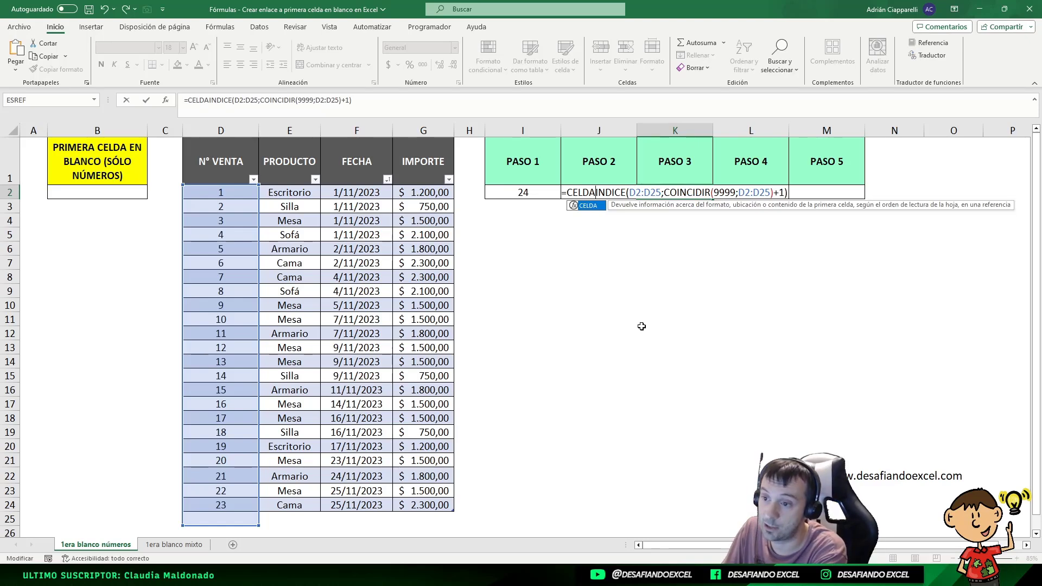
pyautogui.write('(')
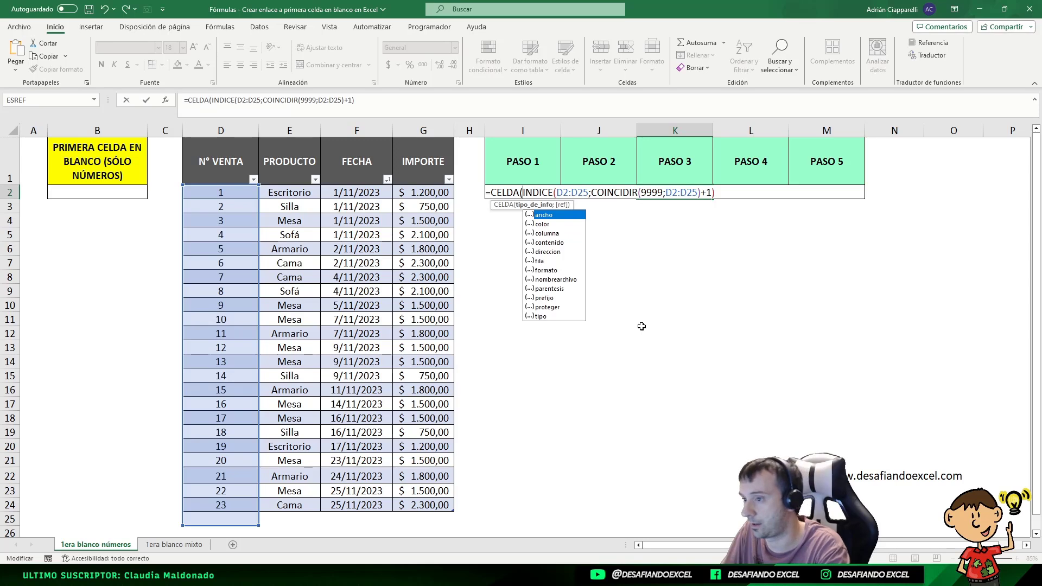
pyautogui.write('"')
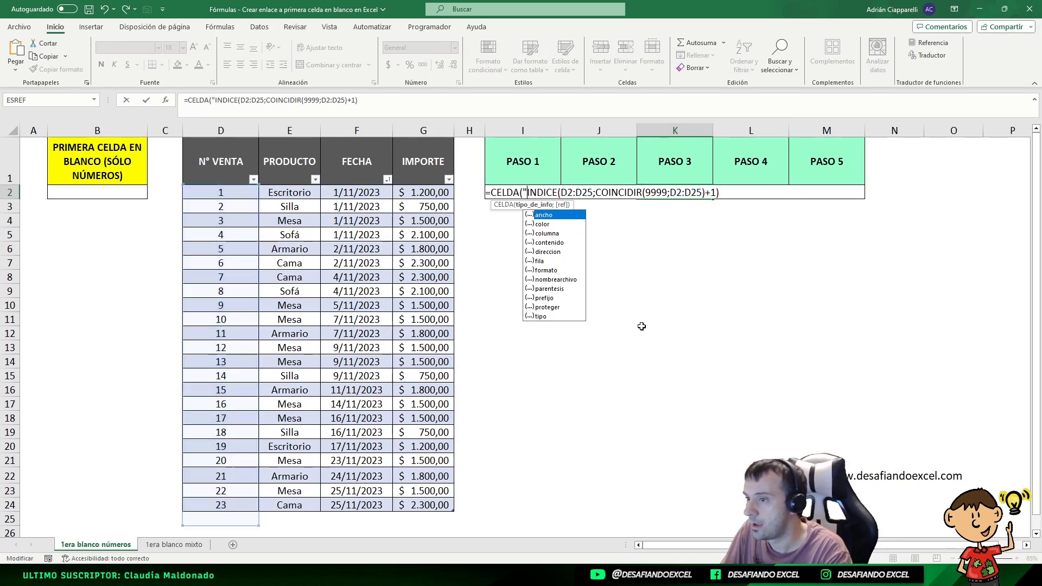
pyautogui.write('direccio')
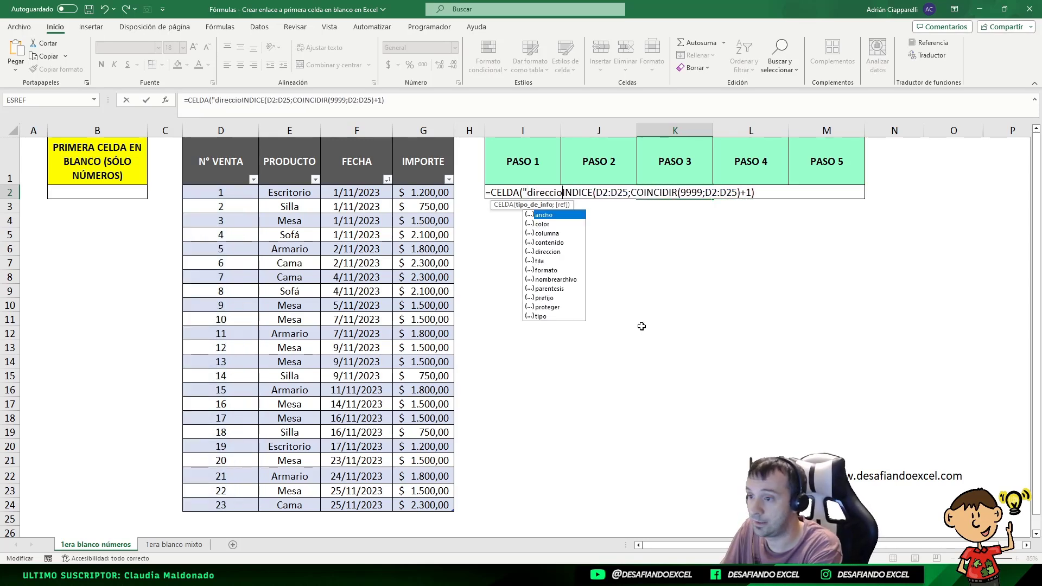
pyautogui.write('n";')
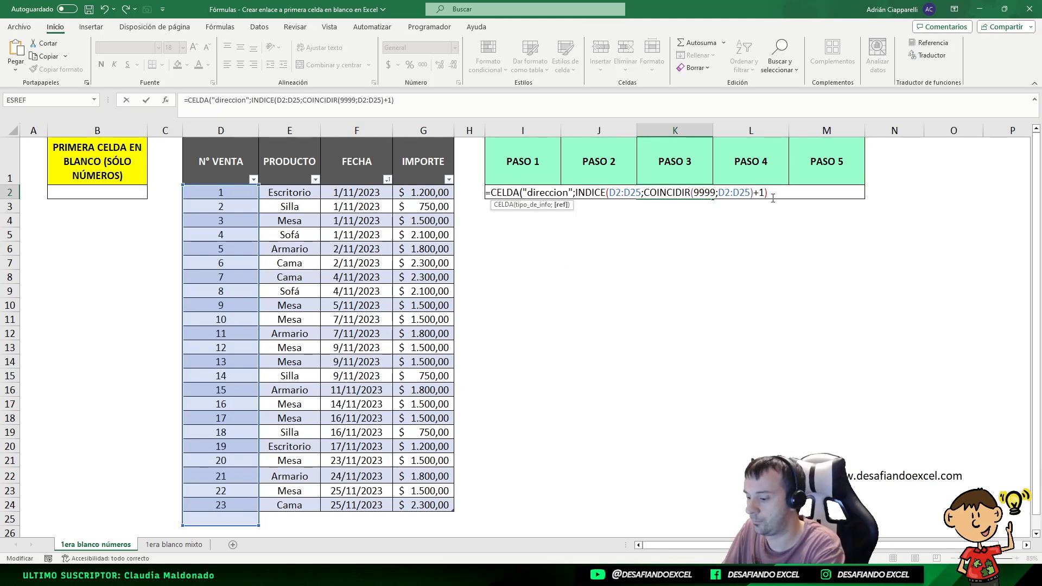
pyautogui.write(')')
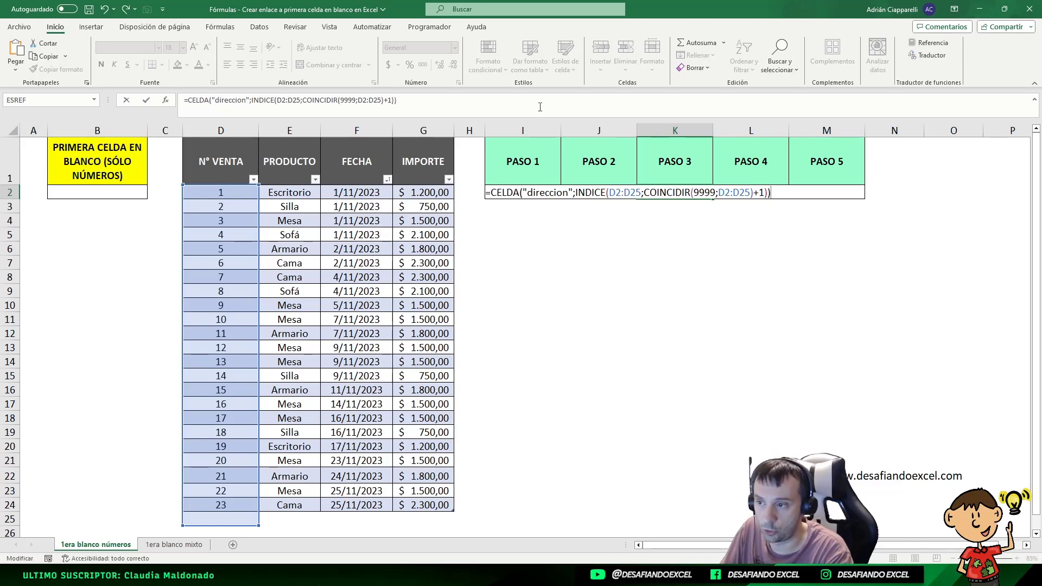
pyautogui.press('Return')
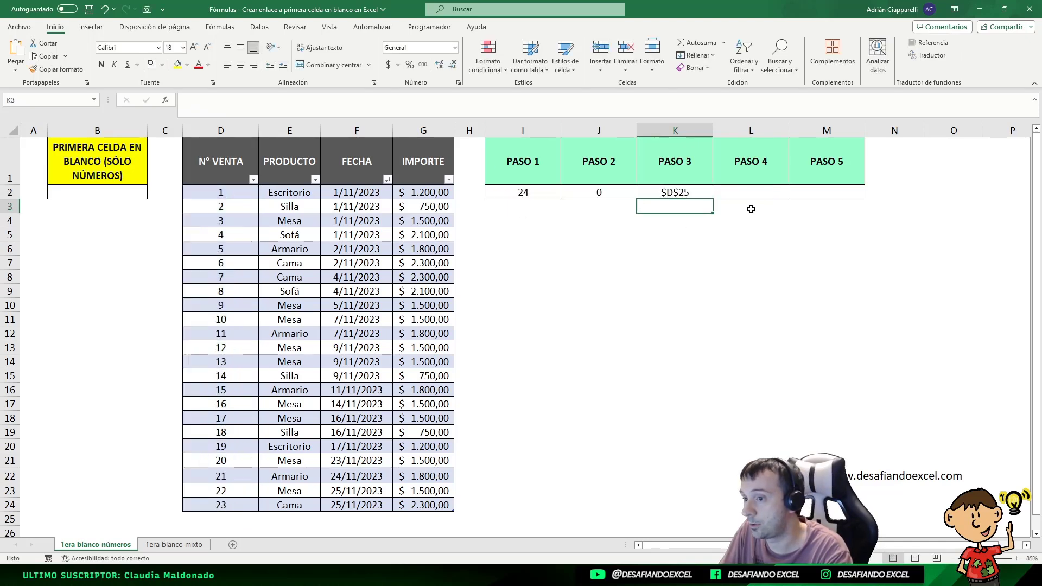
# Step: Compare K2's address result $D$25 with the blank cell D25
pyautogui.click(691, 192)
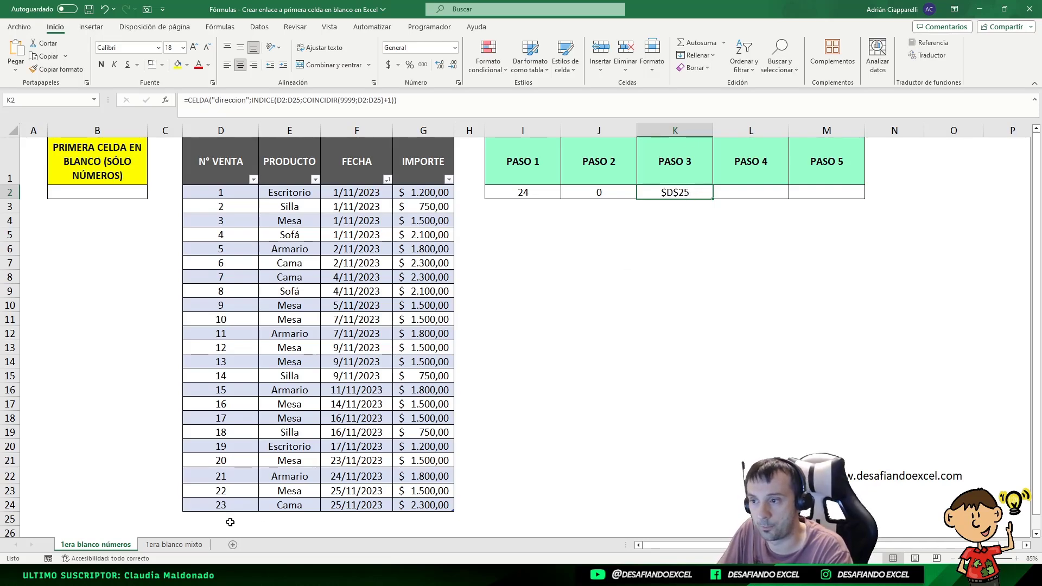
pyautogui.click(231, 520)
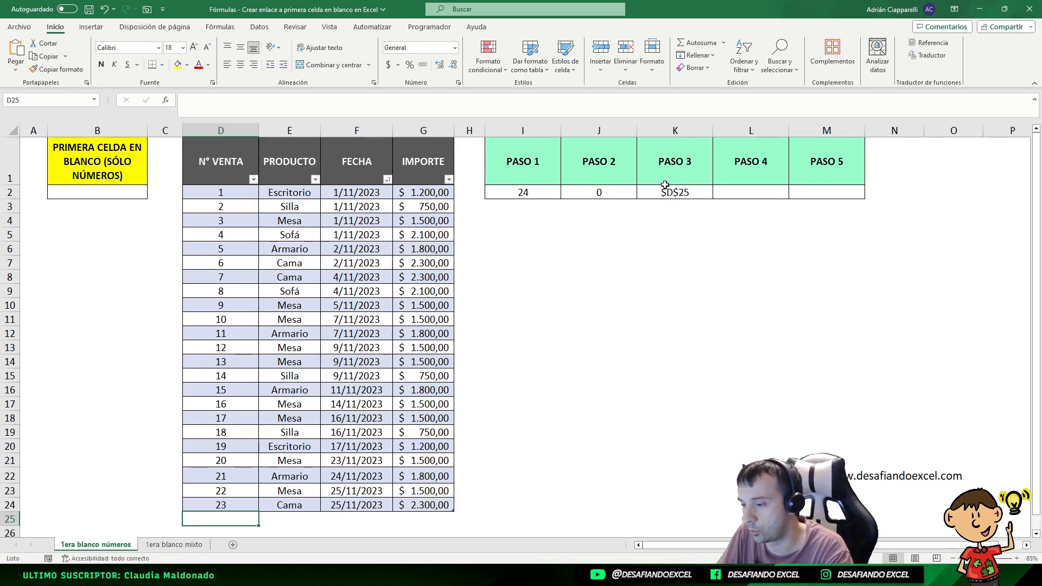
pyautogui.click(664, 186)
pyautogui.click(221, 522)
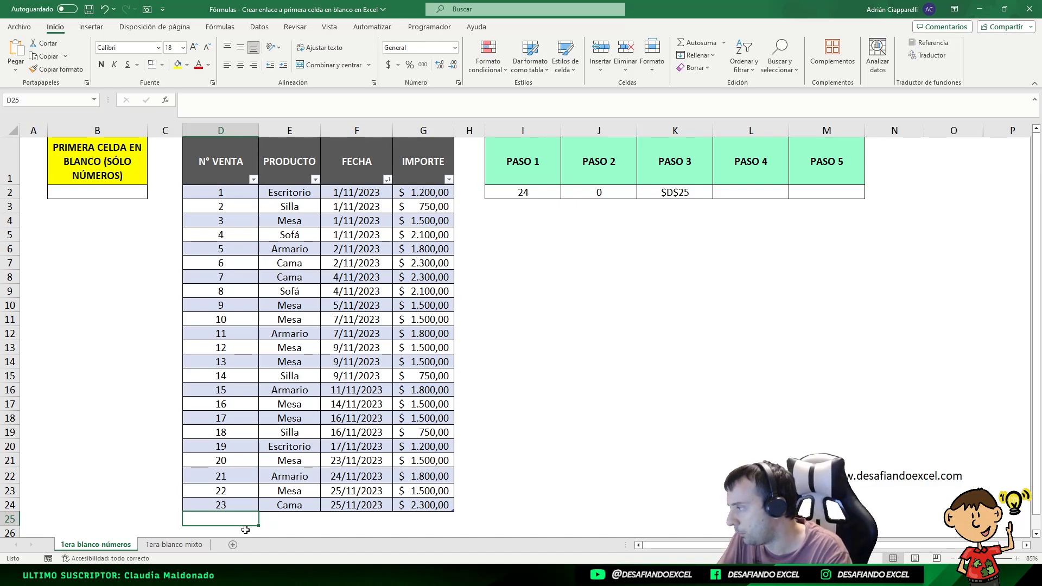
# Step: Paste K2's address formula into L2 with a "#"& prefix, so it displays #$D$25
pyautogui.click(700, 191)
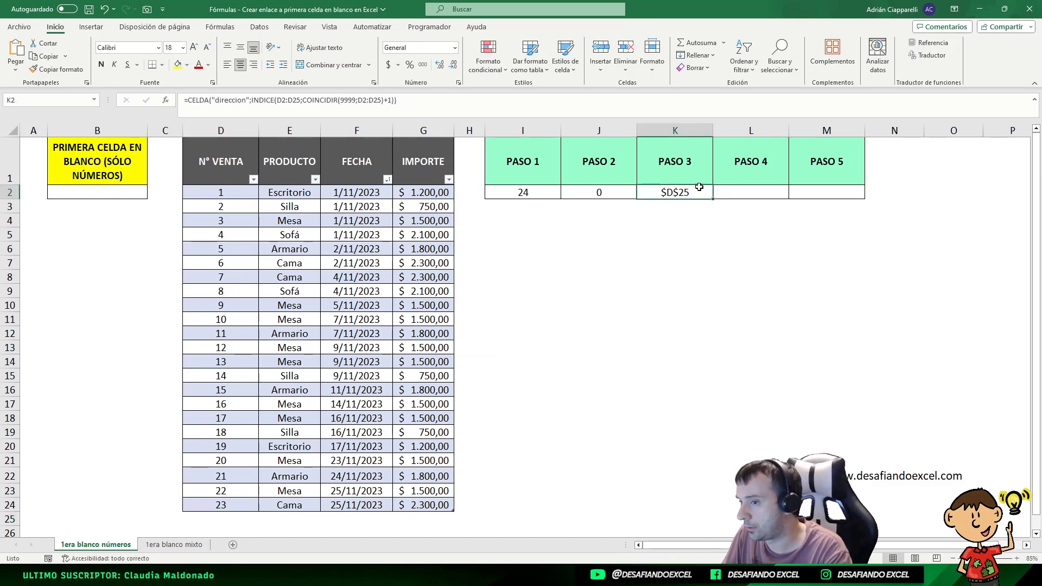
pyautogui.press('F2')
pyautogui.hotkey('ctrl', 'Return')
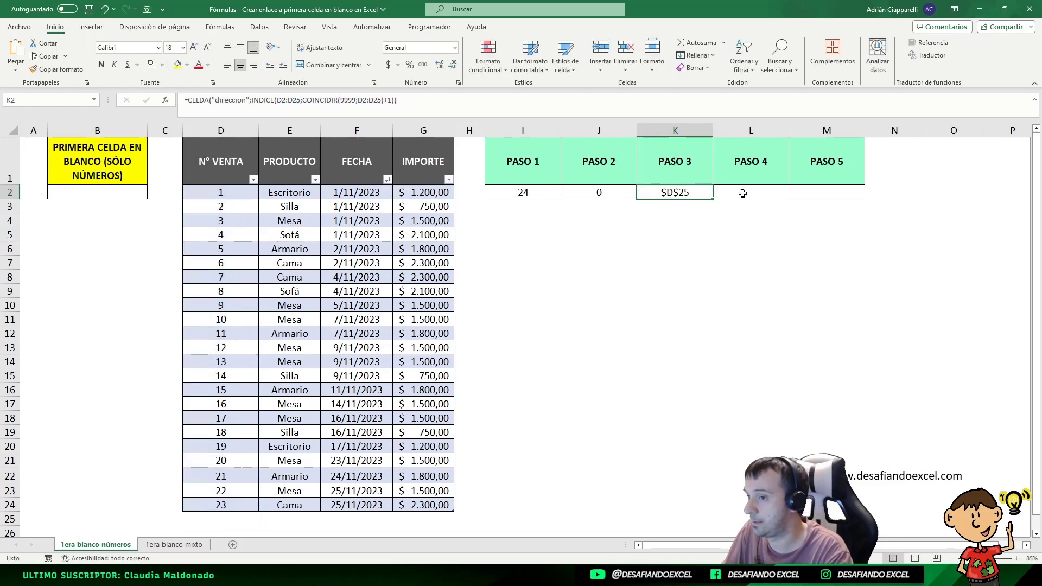
pyautogui.doubleClick(743, 193)
pyautogui.write('=CELDA("direccion";INDICE(D2:D25;COINCIDIR(9999;D2:D25)+1))')
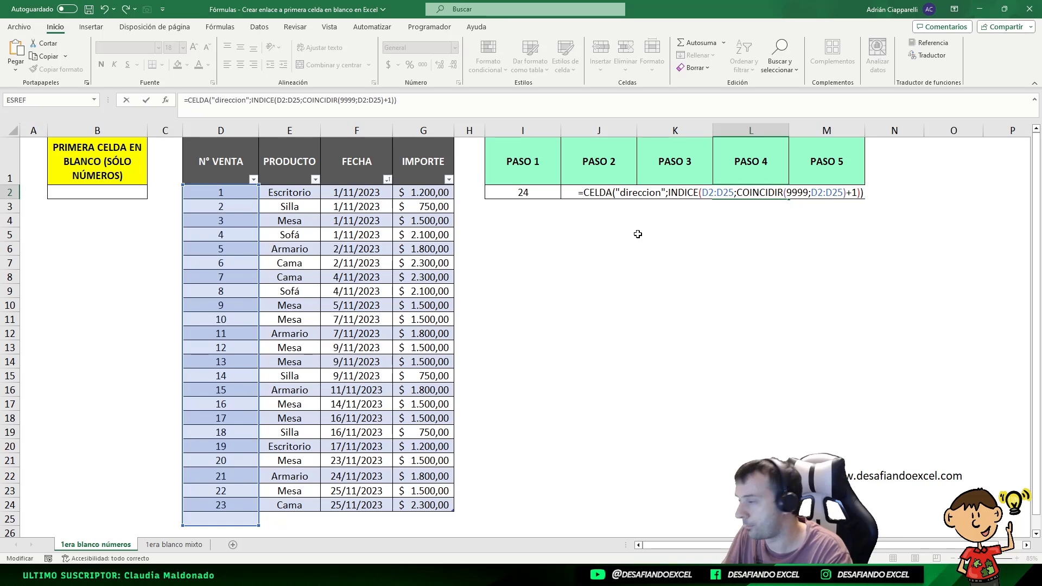
pyautogui.write('"')
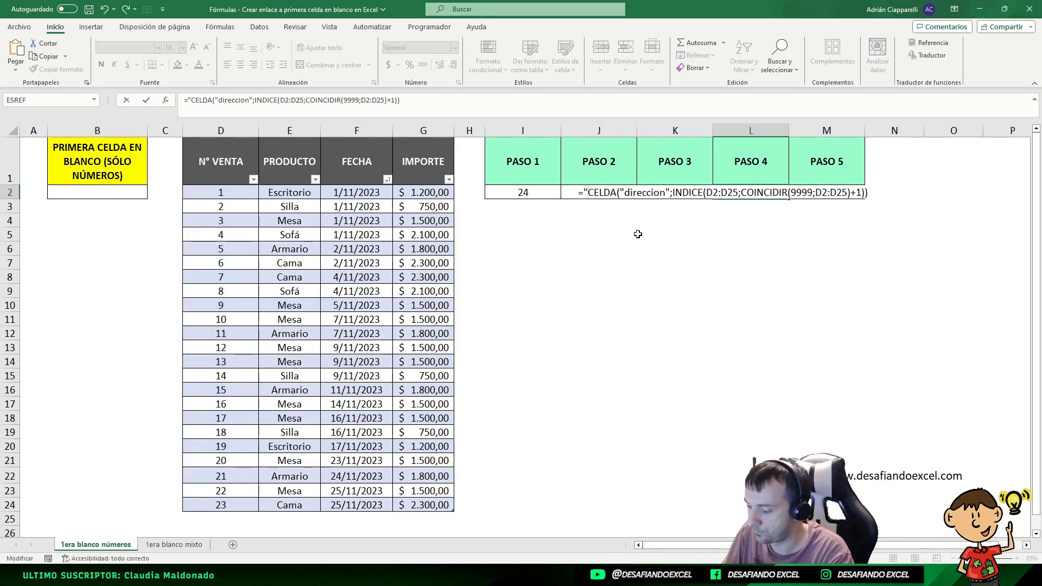
pyautogui.write('#"')
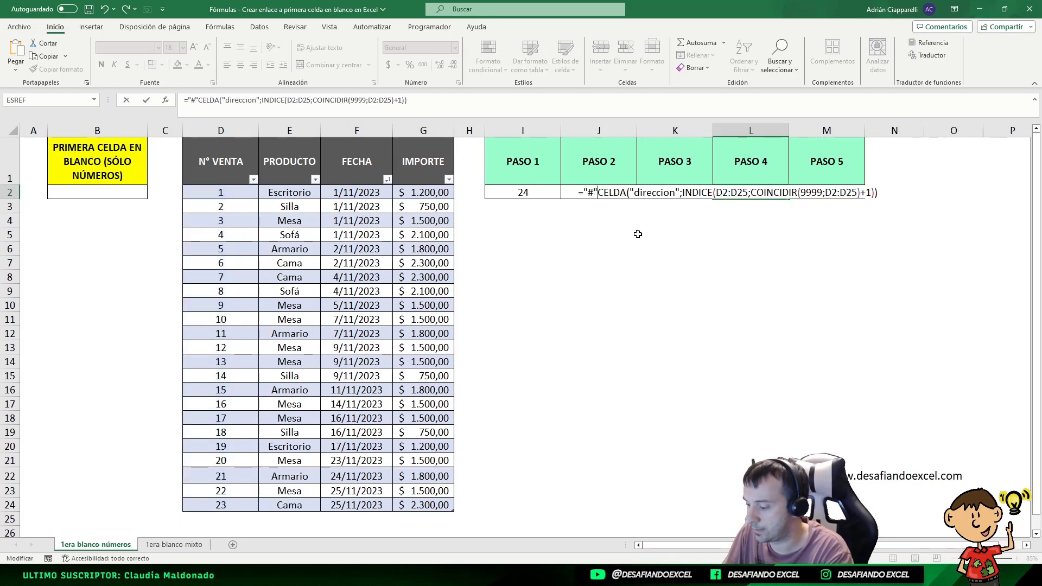
pyautogui.write('&')
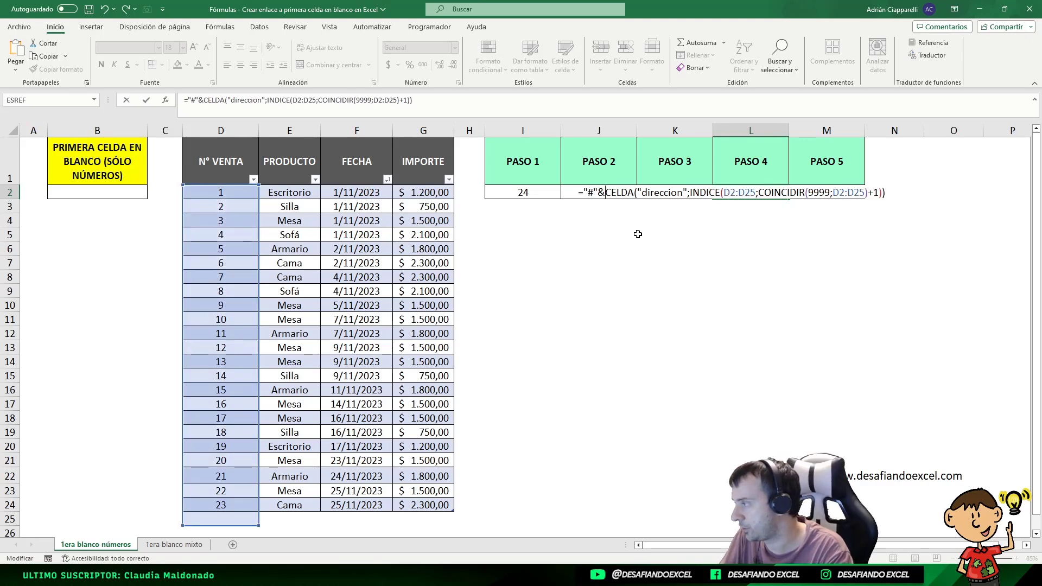
pyautogui.press('Return')
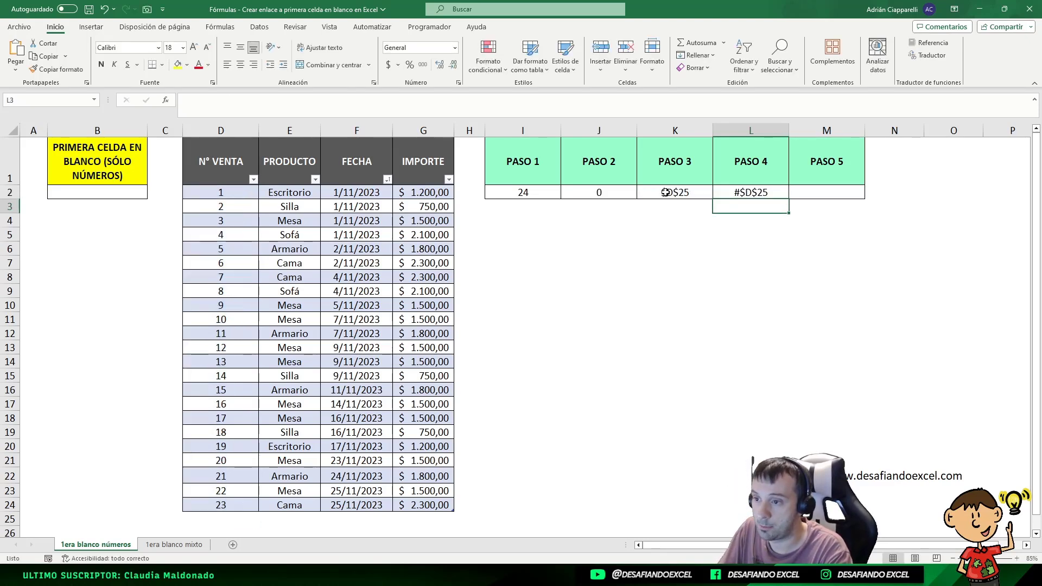
pyautogui.click(742, 192)
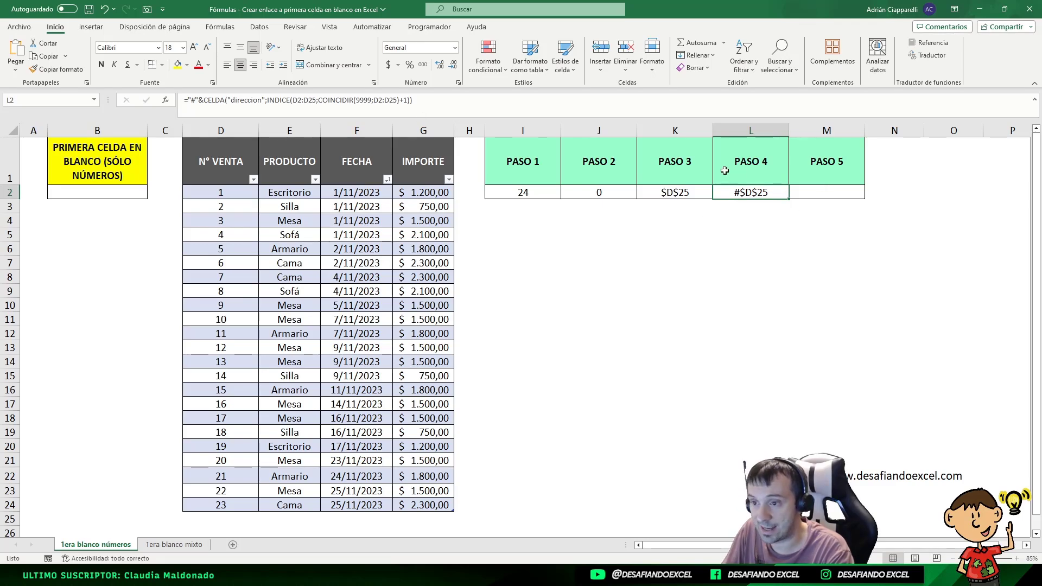
# Step: Paste L2's formula into M2 and wrap it in HIPERVINCULO( … ;"Primer blanco")
pyautogui.click(493, 98)
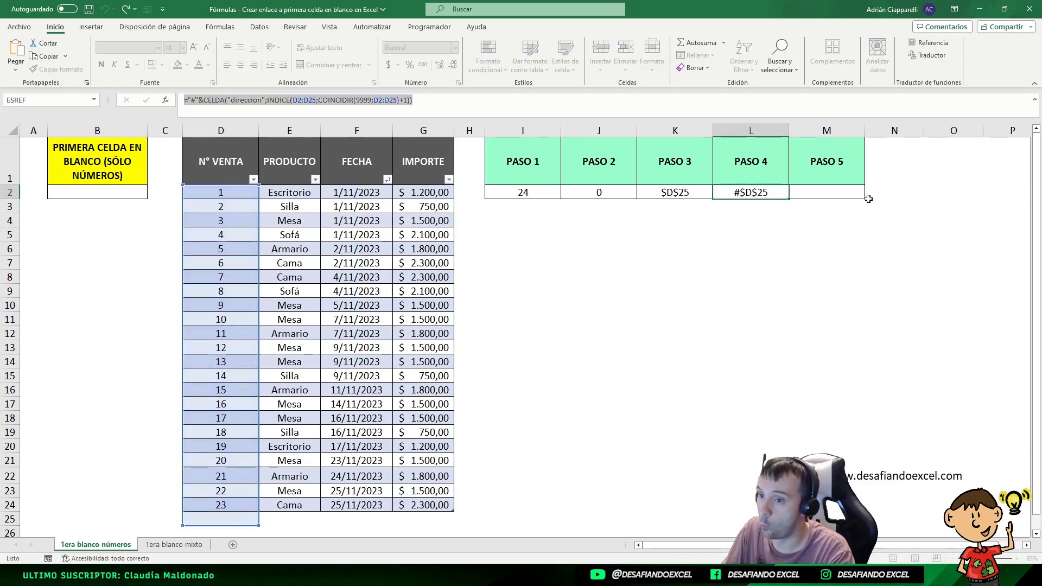
pyautogui.press('Escape')
pyautogui.doubleClick(824, 194)
pyautogui.write('="#"&CELDA("direccion";INDICE(D2:D25;COINCIDIR(9999;D2:D25)+1))')
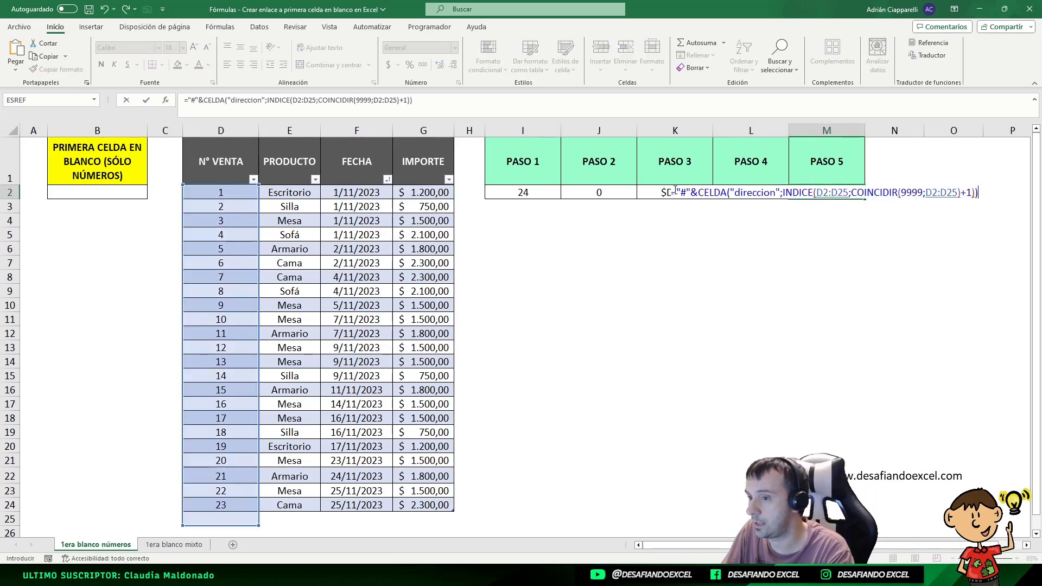
pyautogui.click(676, 192)
pyautogui.write('h')
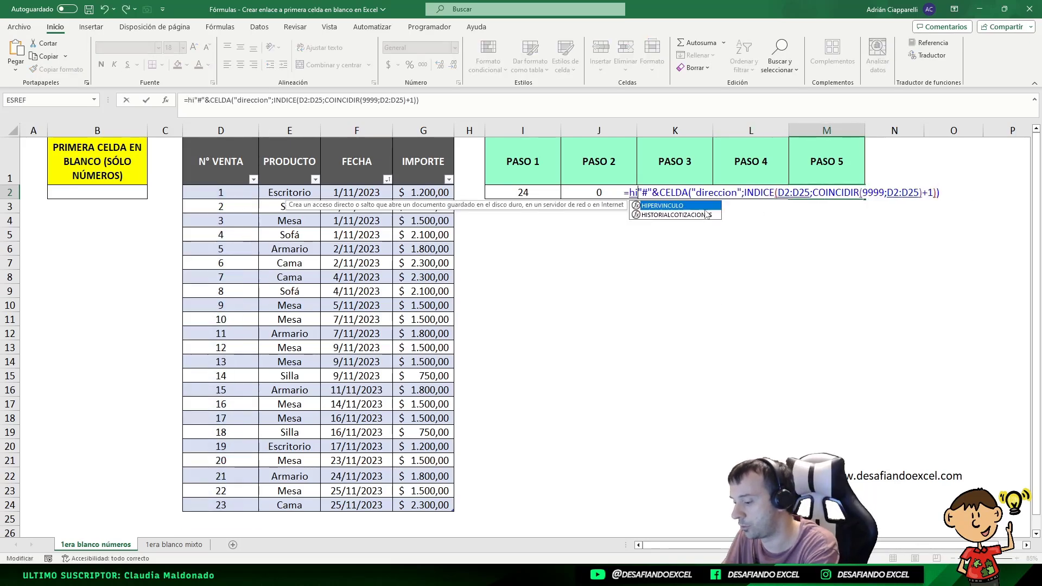
pyautogui.press('BackSpace')
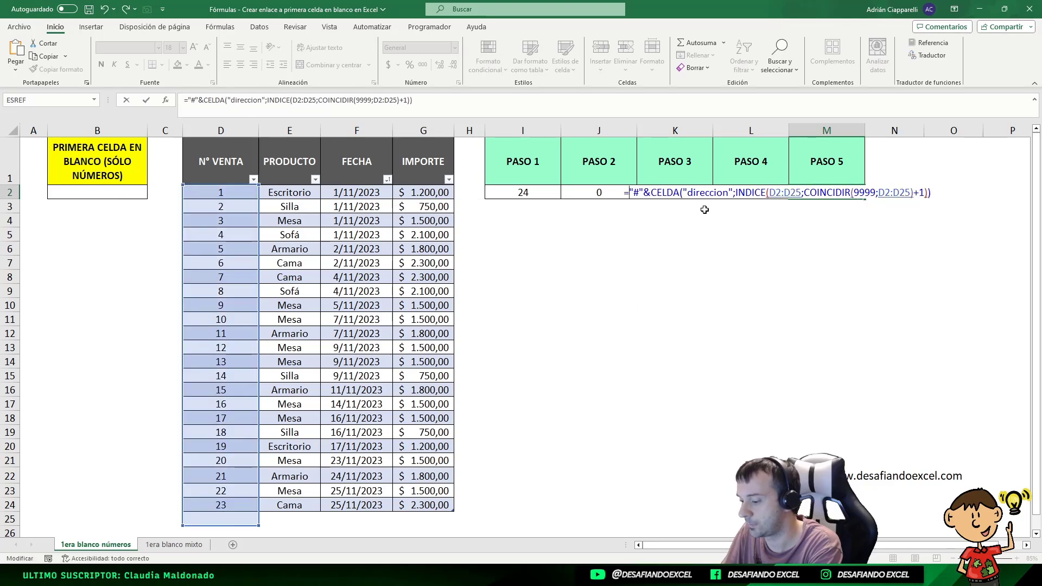
pyautogui.write('HIPERVINCULO')
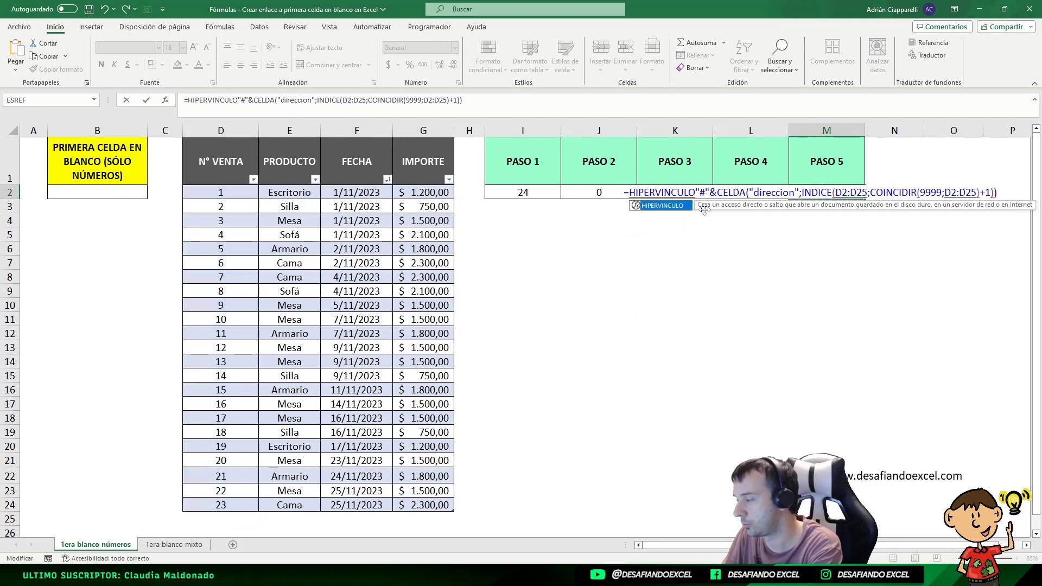
pyautogui.write('(')
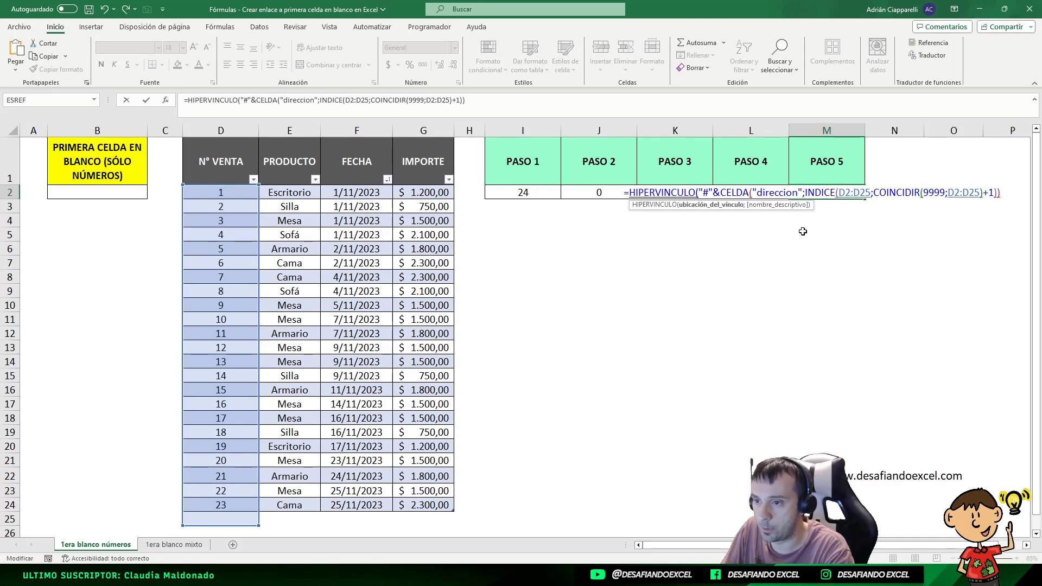
pyautogui.write(';')
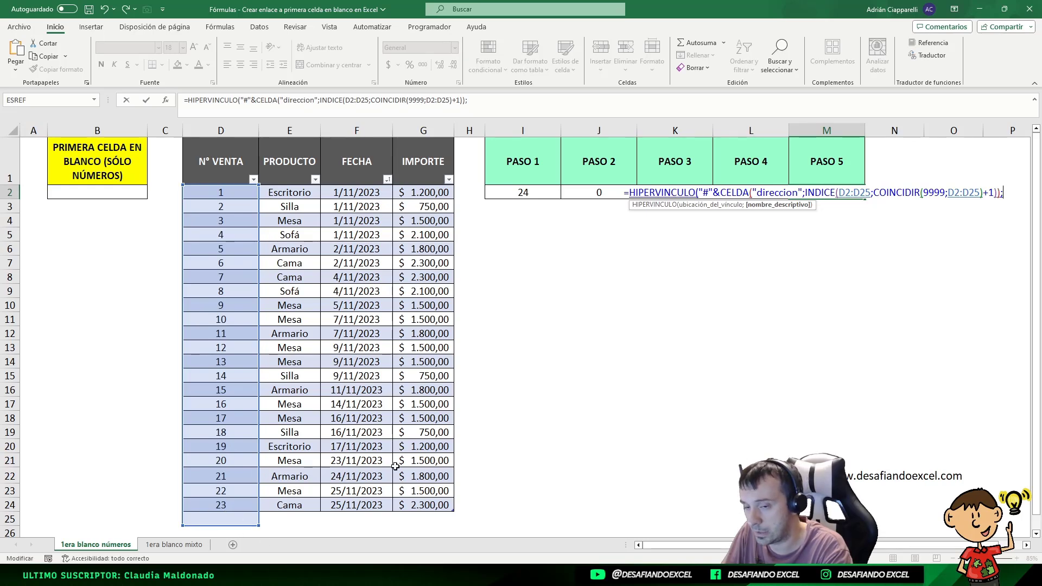
pyautogui.write('"Pri')
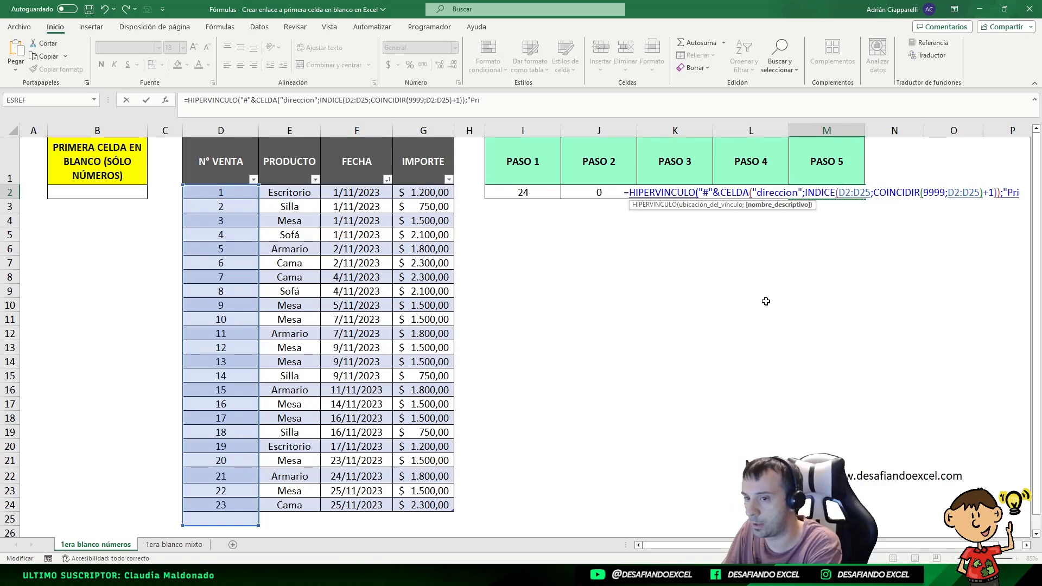
pyautogui.write('mer blanco')
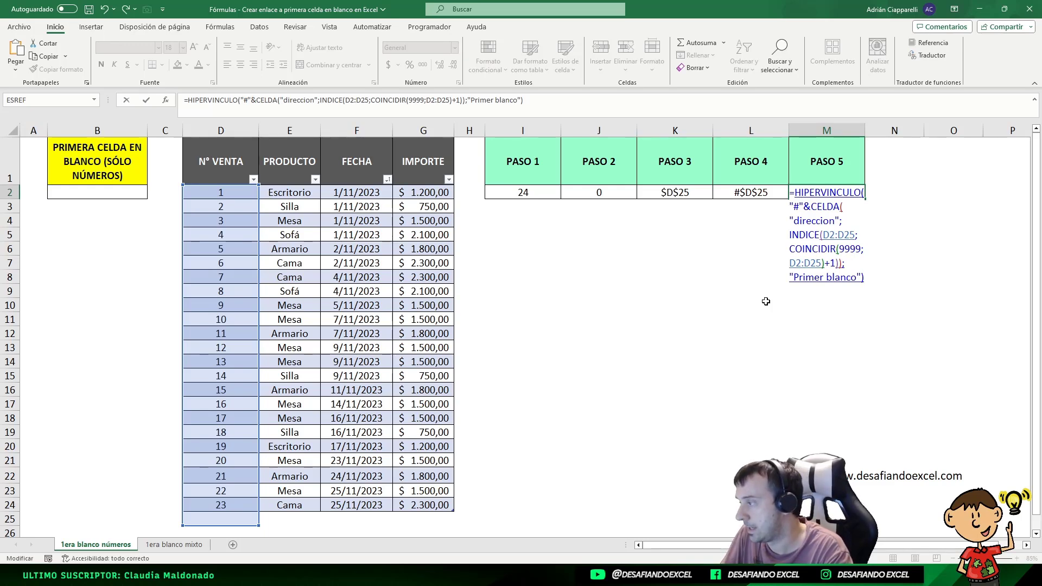
# Step: Enter the M2 hyperlink and follow its Primer blanco link to confirm it jumps to D25
pyautogui.press('Return')
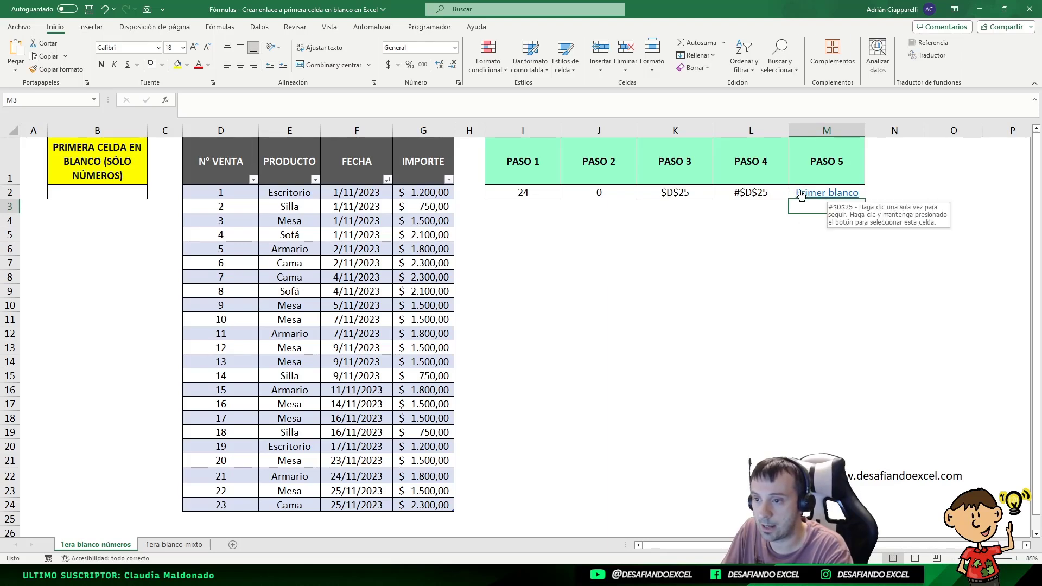
pyautogui.click(802, 195)
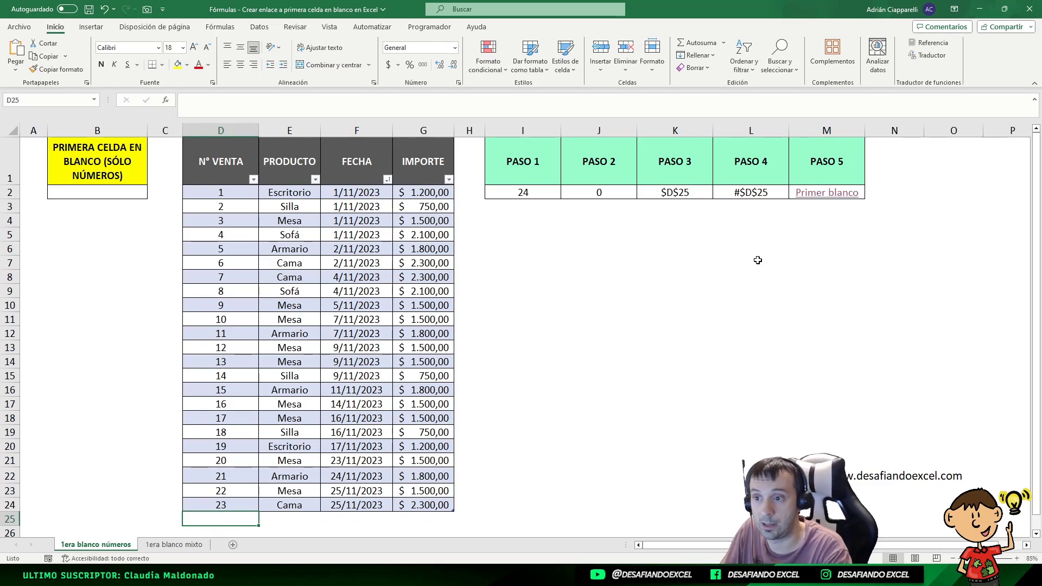
pyautogui.click(792, 191)
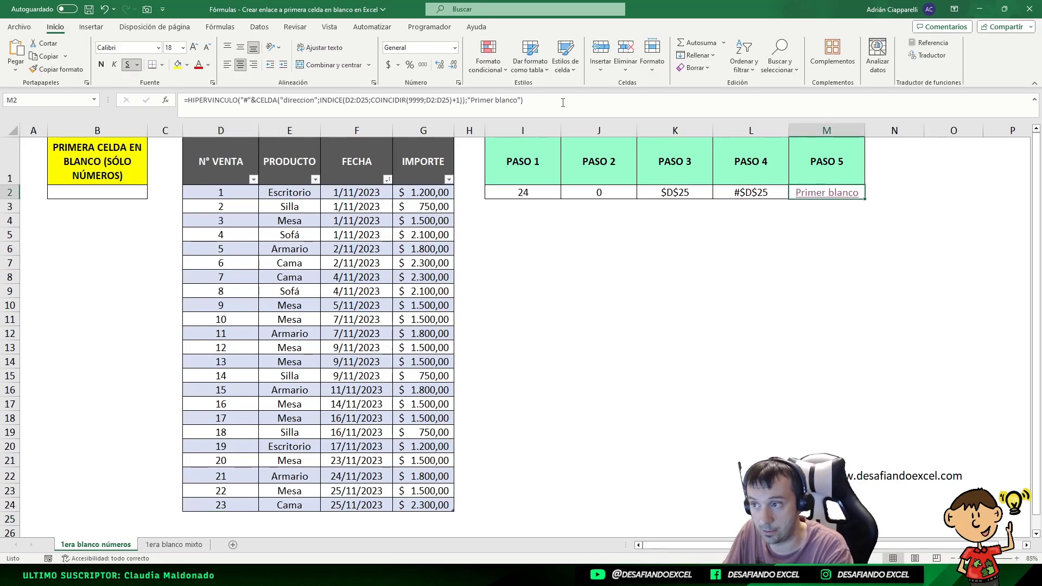
# Step: Paste the HIPERVINCULO formula into B2 and verify its Primer blanco link jumps to blank cell D25
pyautogui.click(75, 191)
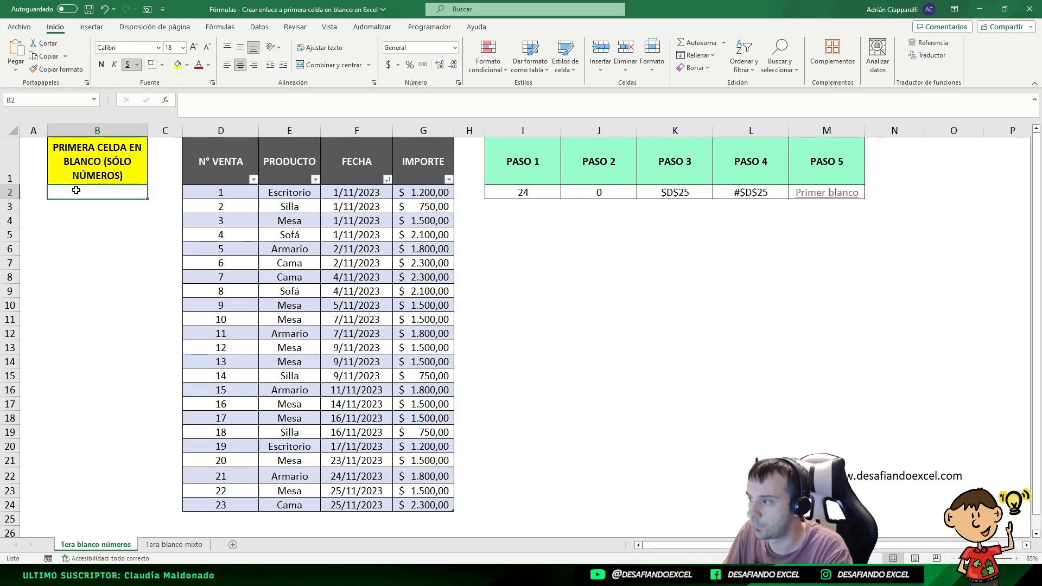
pyautogui.write('=HIPERVINCULO("#"&CELDA("direccion";INDICE(D2:D25;COINCIDIR(9999;D2:D25)+1));"Primer blanco")')
pyautogui.press('Return')
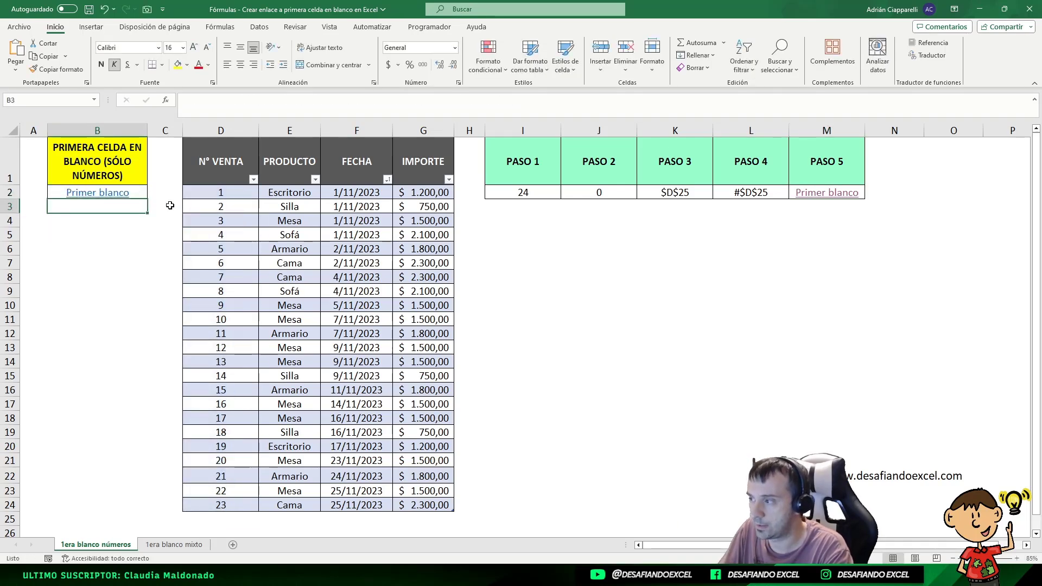
pyautogui.click(110, 194)
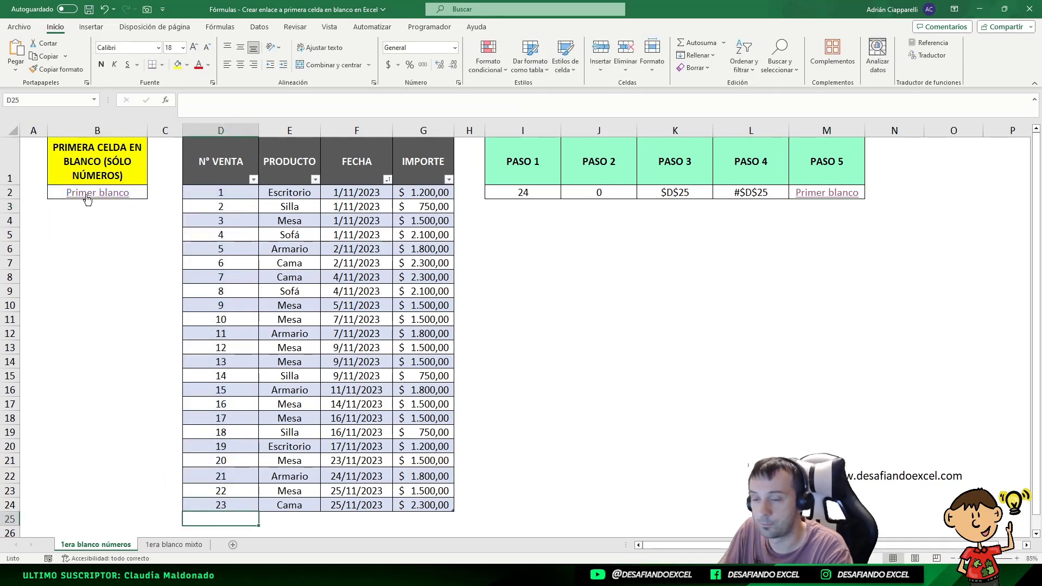
pyautogui.click(88, 198)
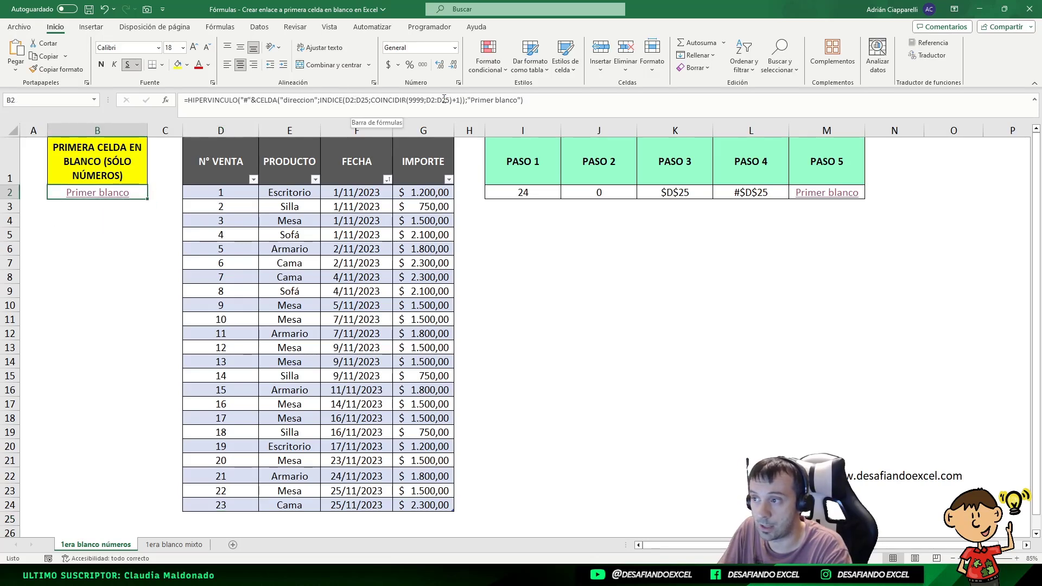
pyautogui.click(205, 517)
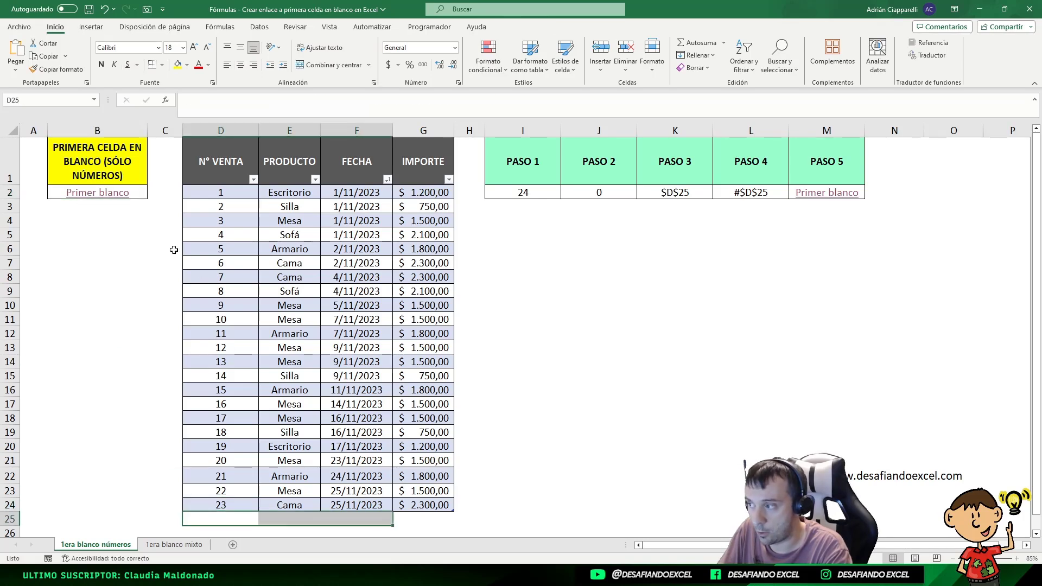
pyautogui.click(111, 199)
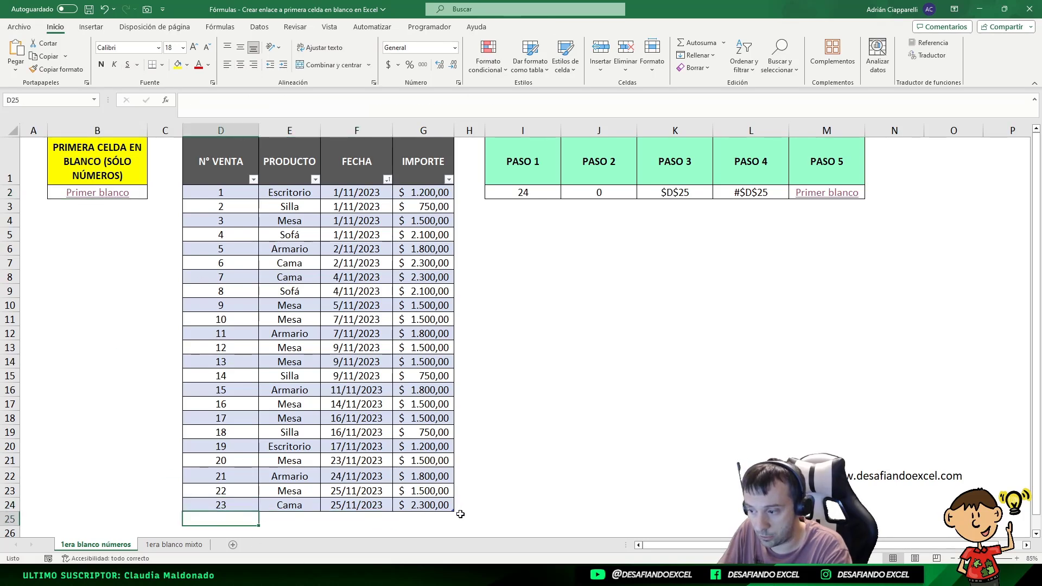
pyautogui.click(136, 190)
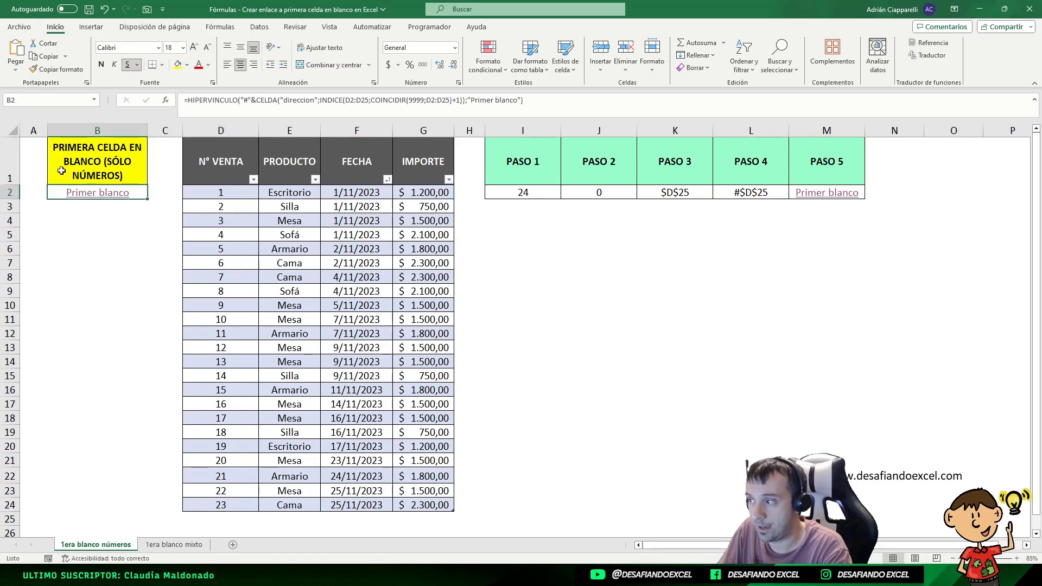
pyautogui.click(367, 100)
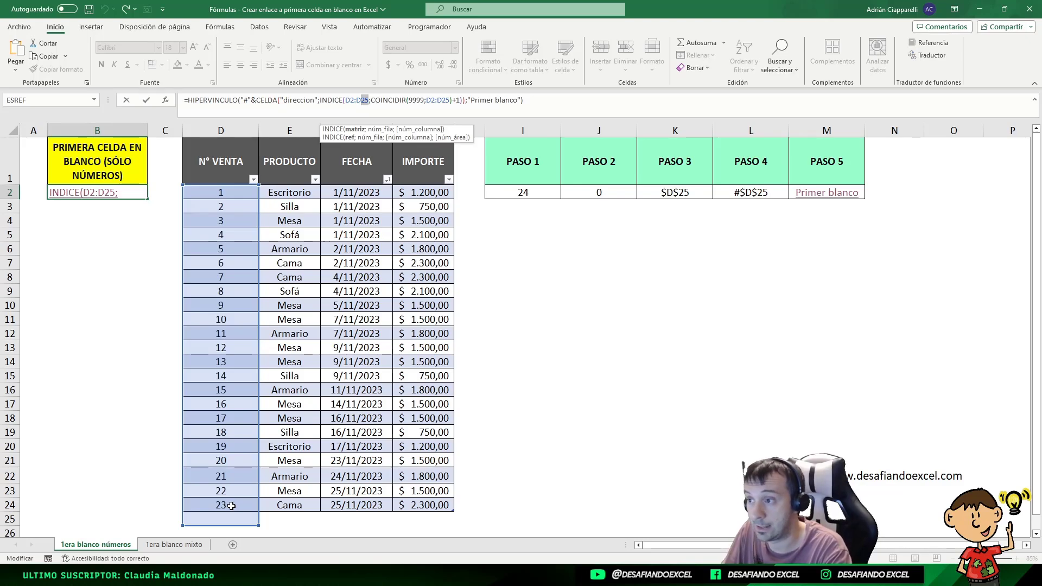
pyautogui.press('Escape')
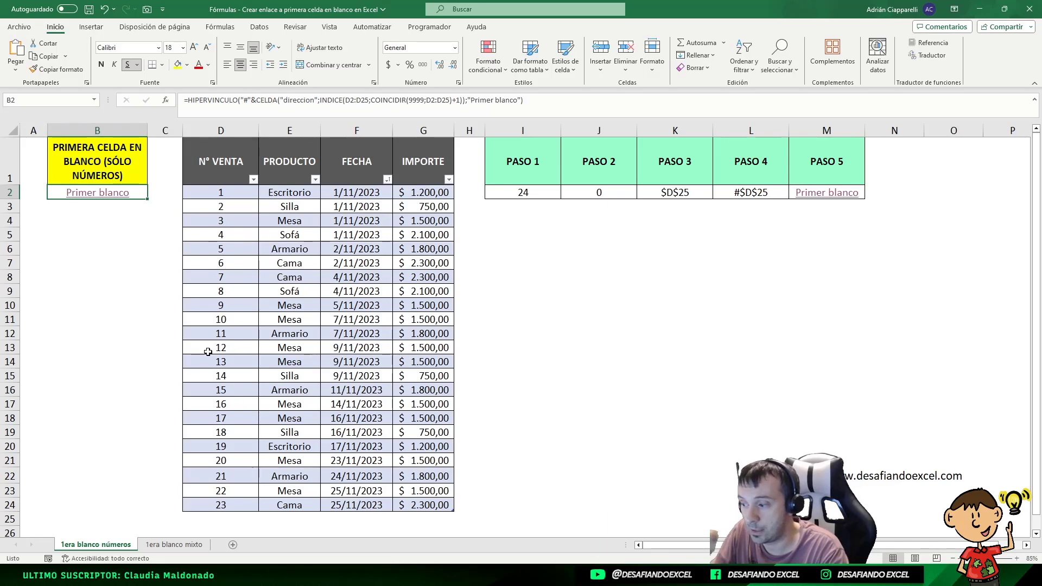
pyautogui.click(223, 320)
pyautogui.moveTo(233, 193); pyautogui.dragTo(225, 504)
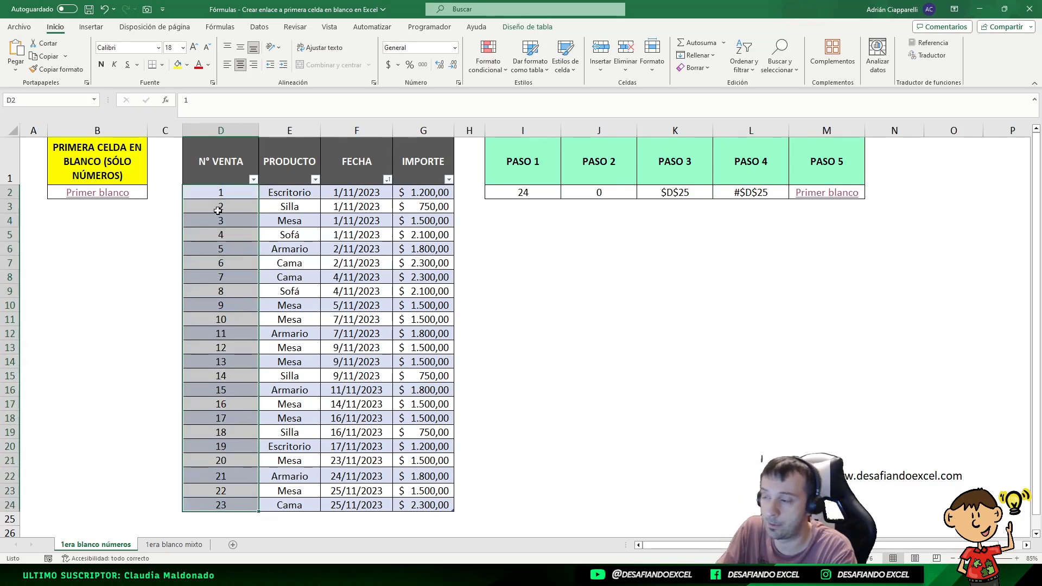
pyautogui.click(234, 251)
pyautogui.click(233, 361)
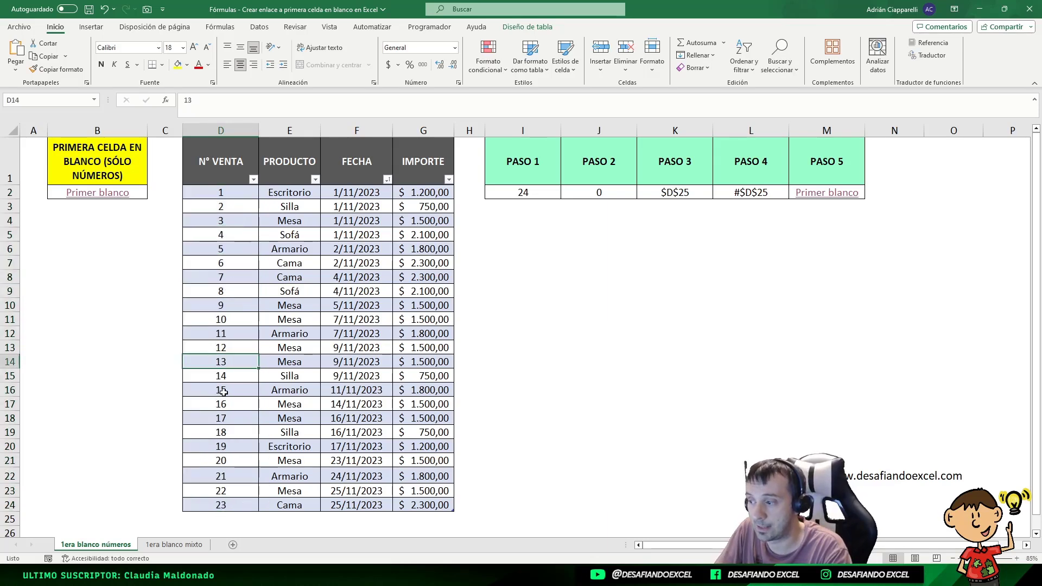
pyautogui.click(221, 193)
pyautogui.hotkey('shift', 'space')
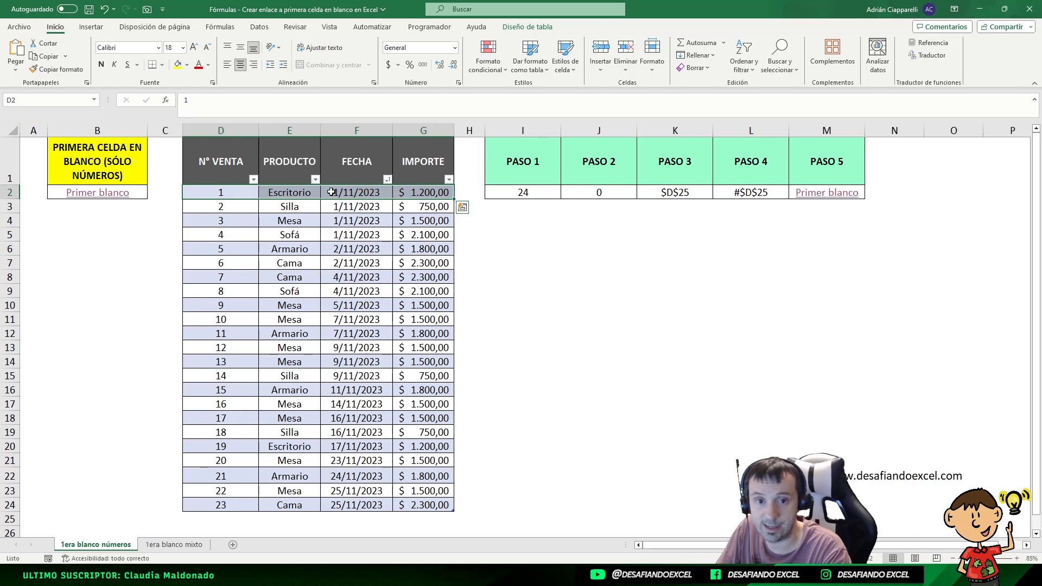
pyautogui.click(213, 273)
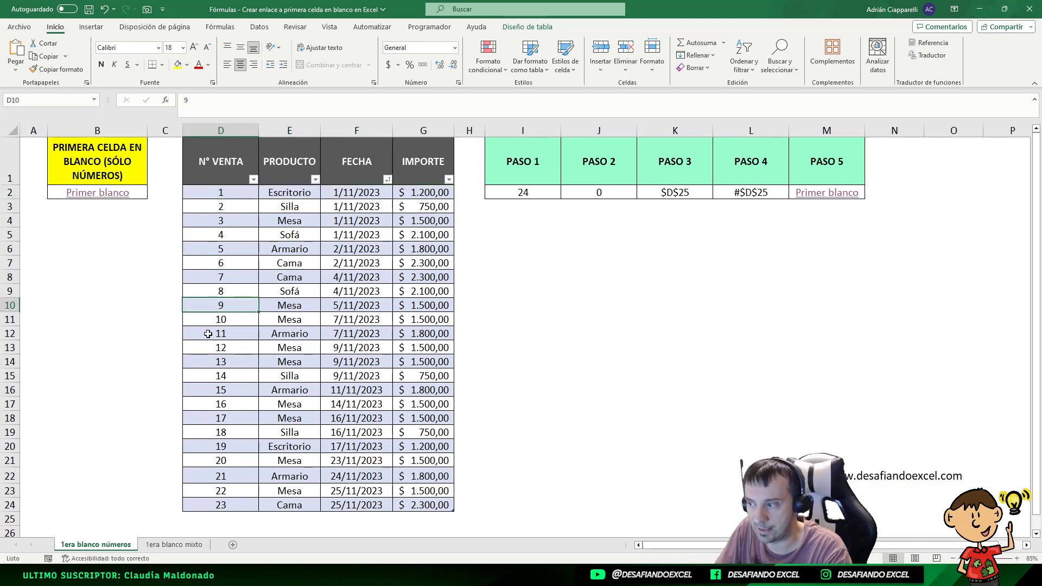
pyautogui.click(217, 432)
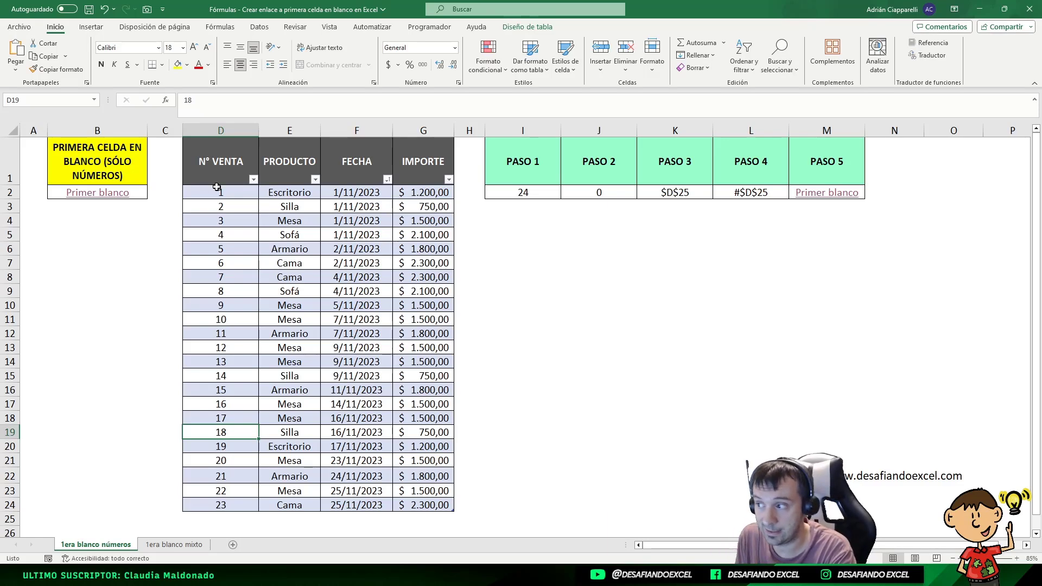
pyautogui.moveTo(217, 187); pyautogui.dragTo(219, 491)
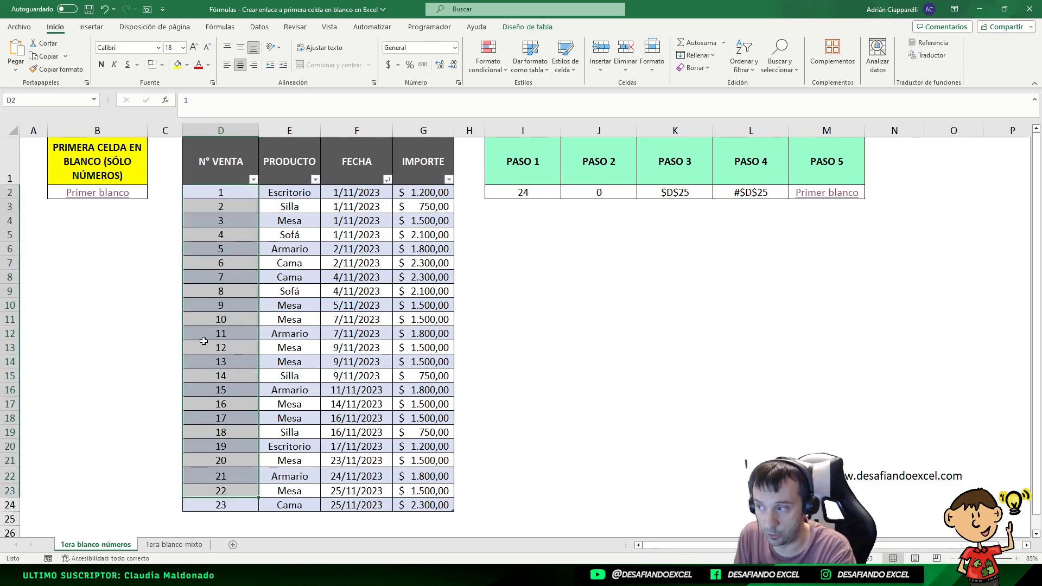
pyautogui.click(214, 193)
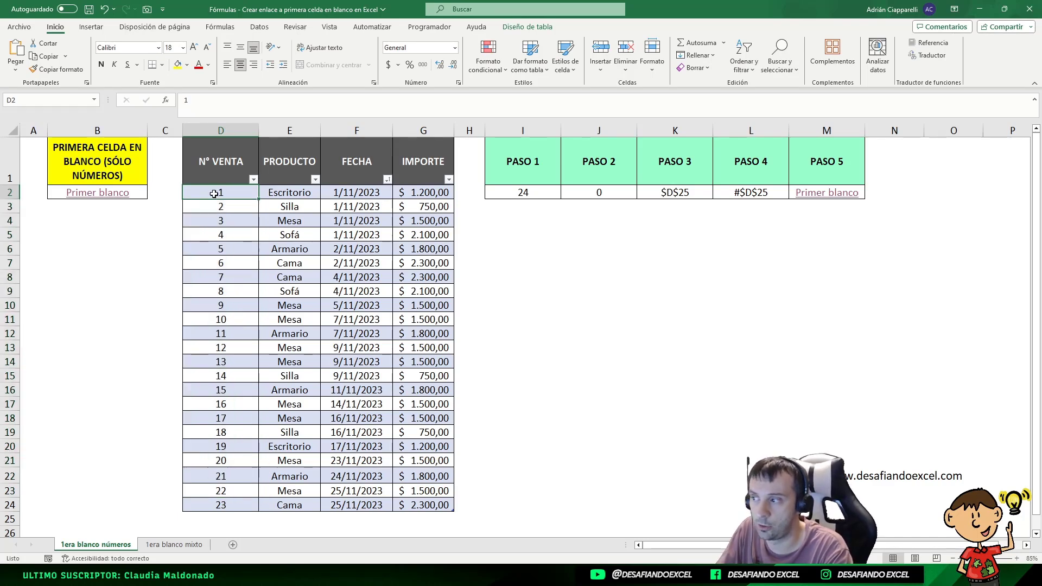
# Step: Delete sale number 4 from D5, test the B2 Primer blanco link, and compare cells D5 and D6
pyautogui.click(216, 234)
pyautogui.press('Delete')
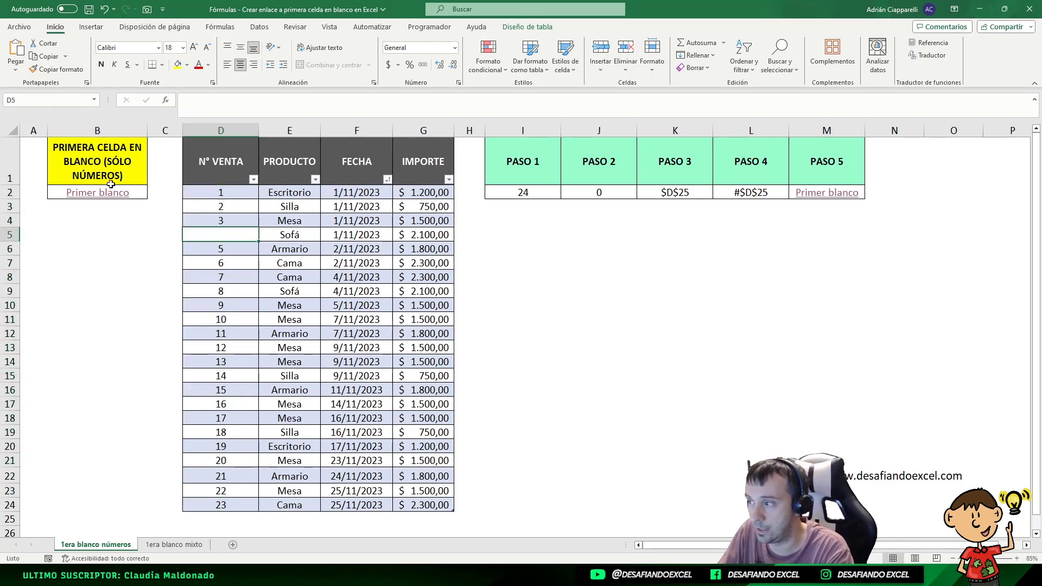
pyautogui.click(111, 193)
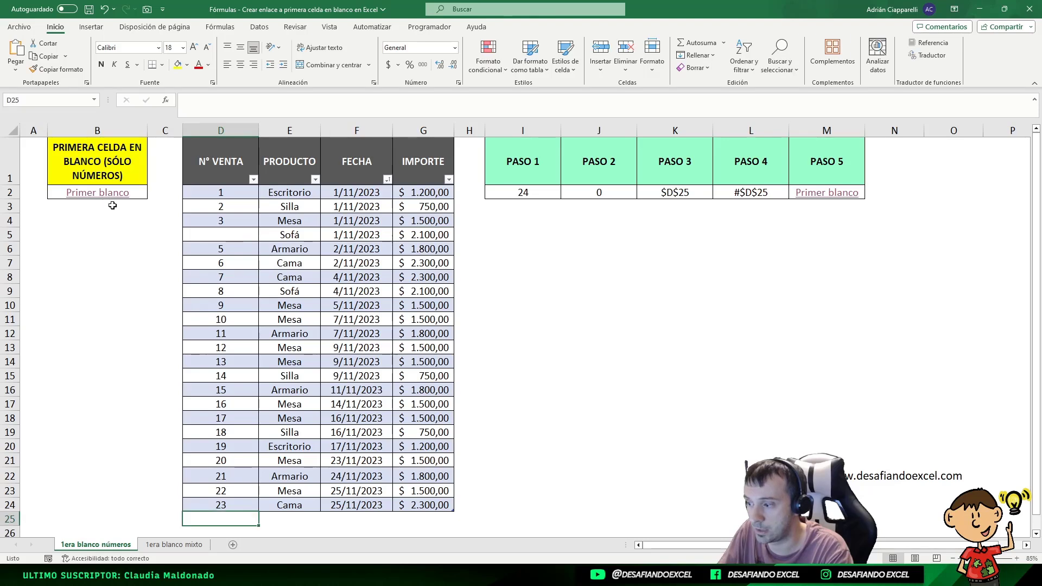
pyautogui.click(219, 236)
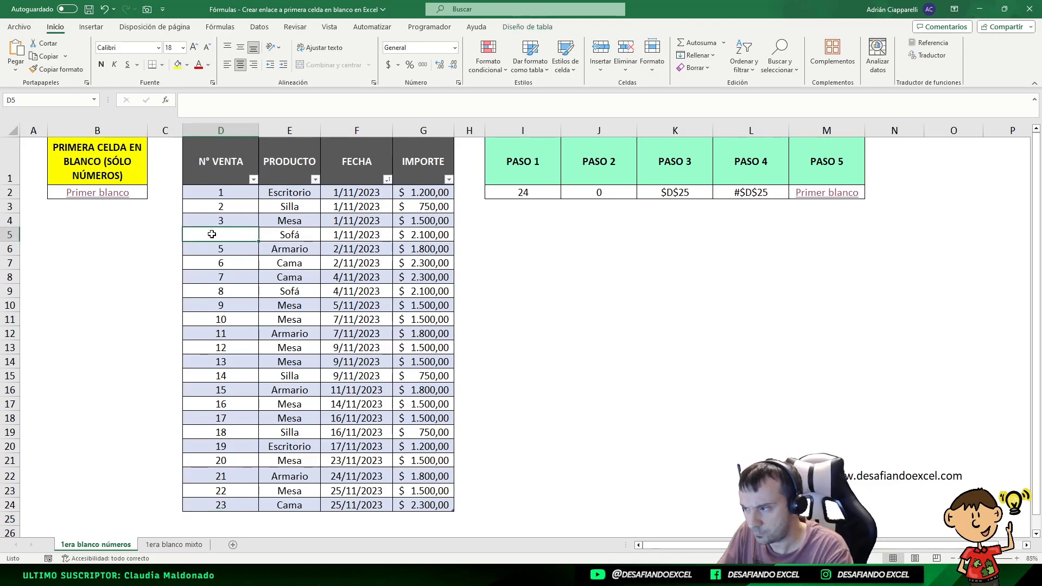
pyautogui.click(224, 252)
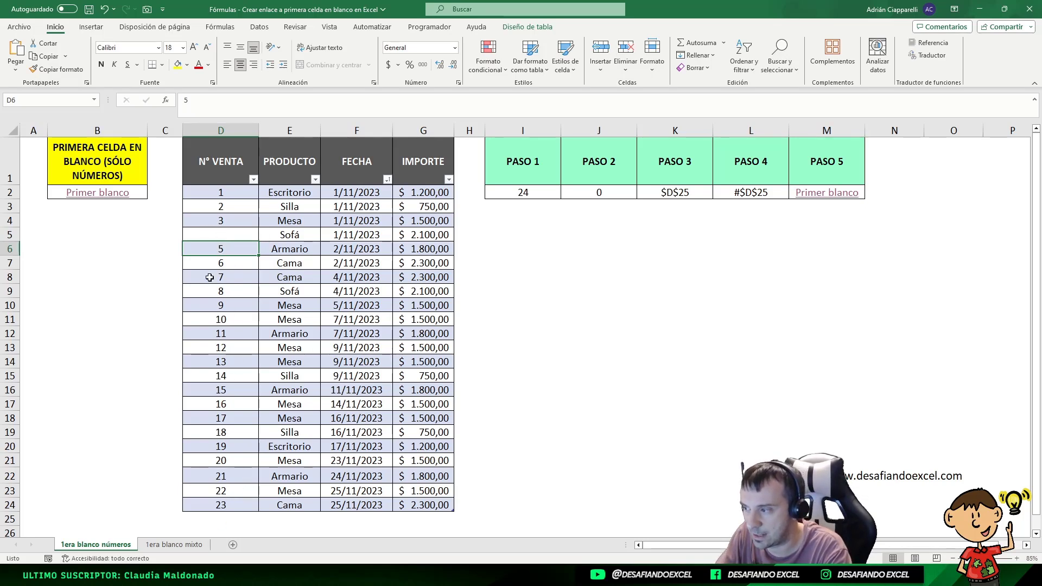
pyautogui.click(217, 234)
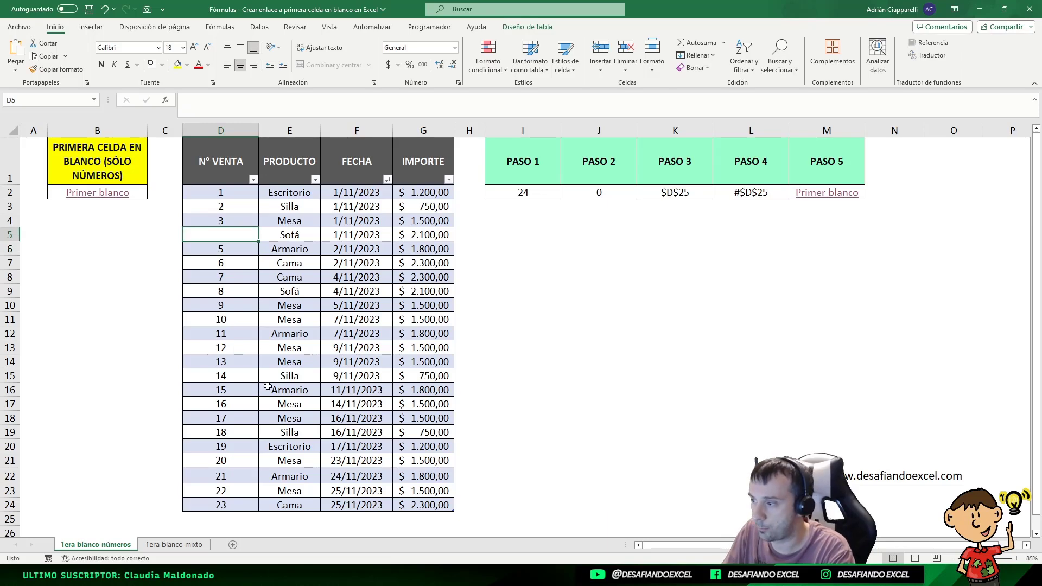
# Step: Undo the last edit, enter AB0003 in D5, and confirm the Primer blanco link still reaches D25
pyautogui.hotkey('ctrl', 'z')
pyautogui.write('a')
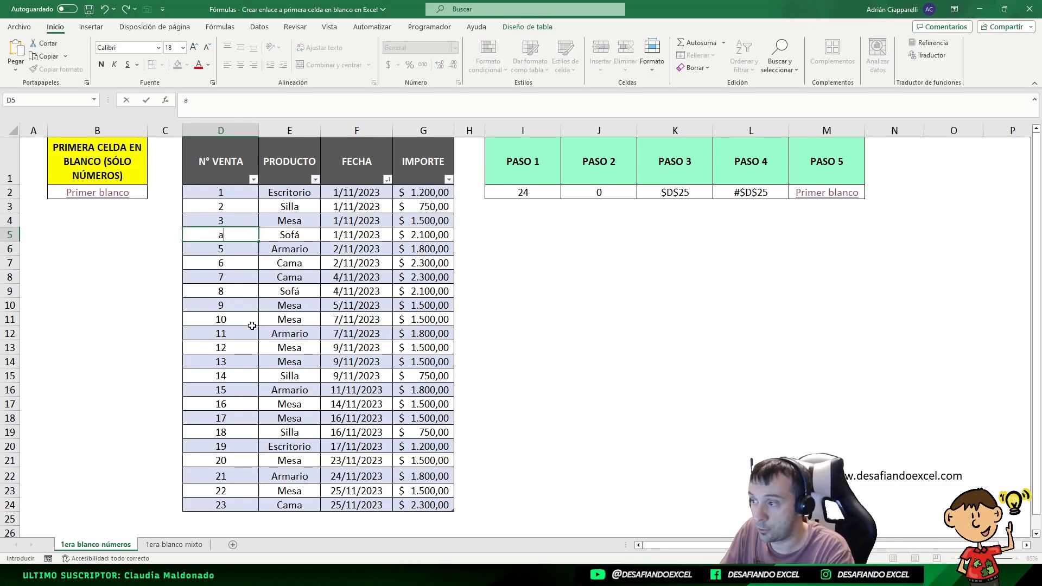
pyautogui.press('BackSpace')
pyautogui.press('BackSpace')
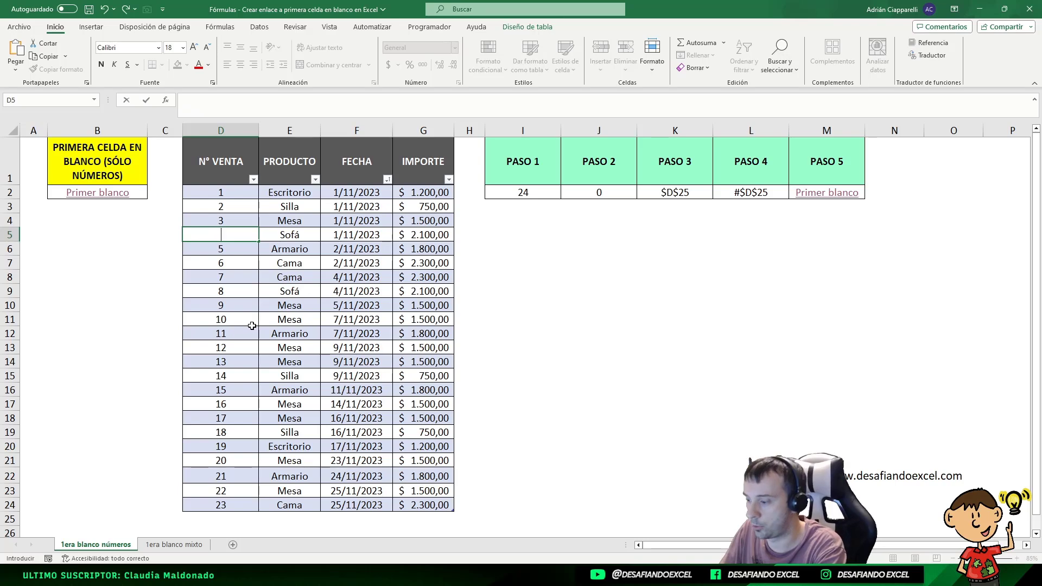
pyautogui.write('AB00')
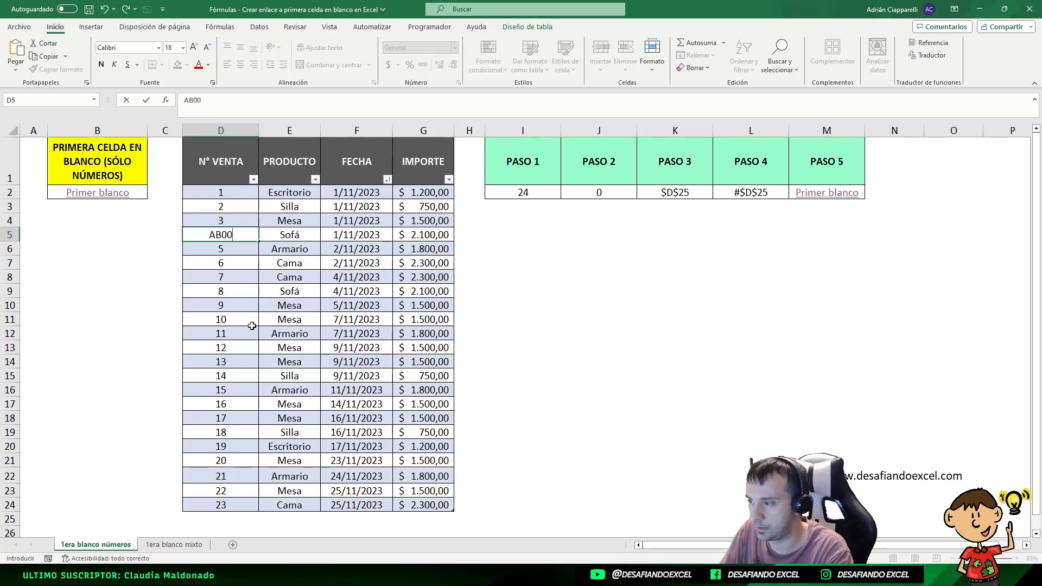
pyautogui.write('03')
pyautogui.press('Return')
pyautogui.click(103, 198)
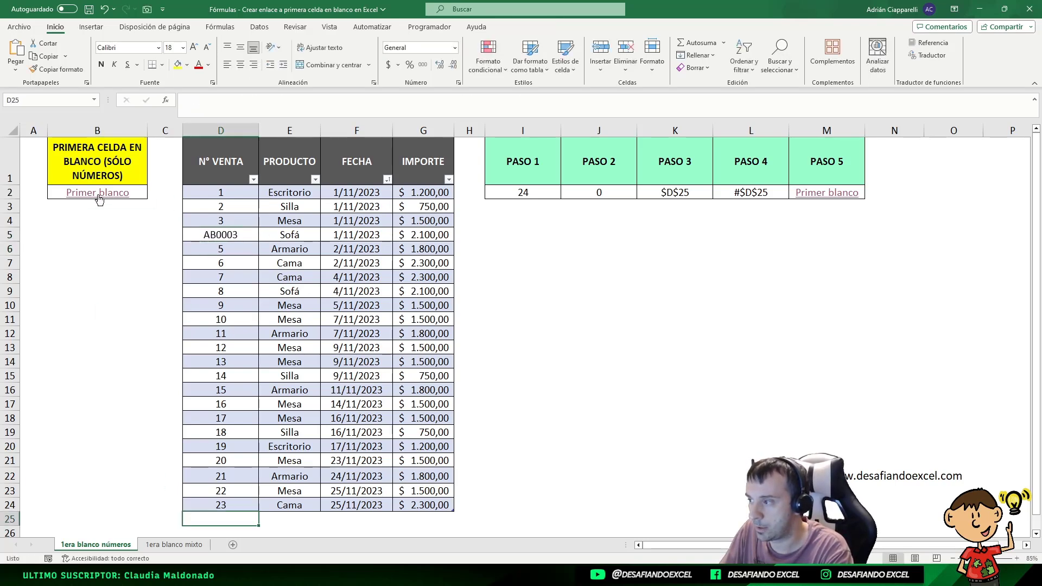
pyautogui.click(242, 239)
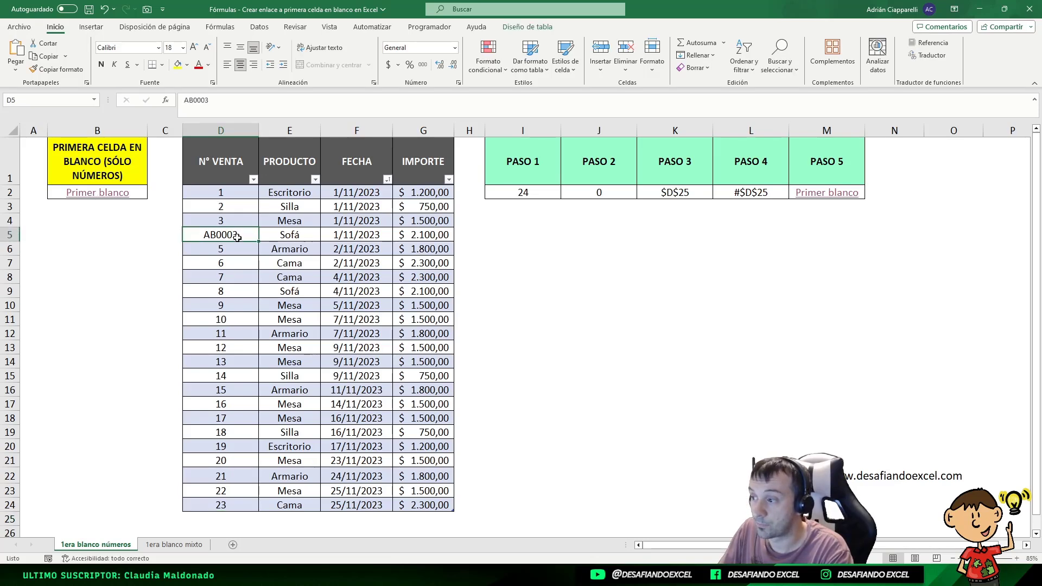
pyautogui.click(233, 190)
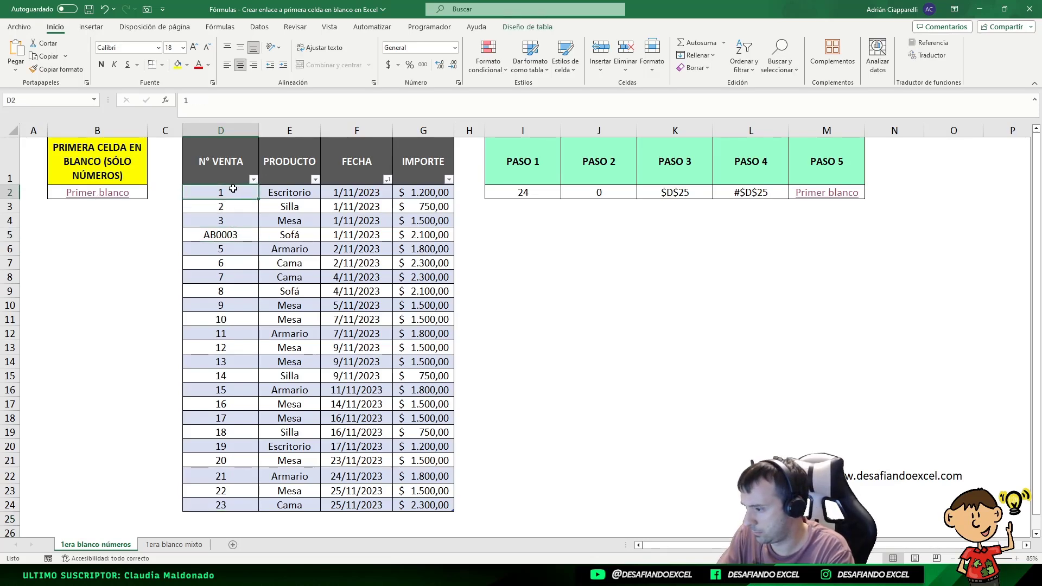
pyautogui.click(141, 195)
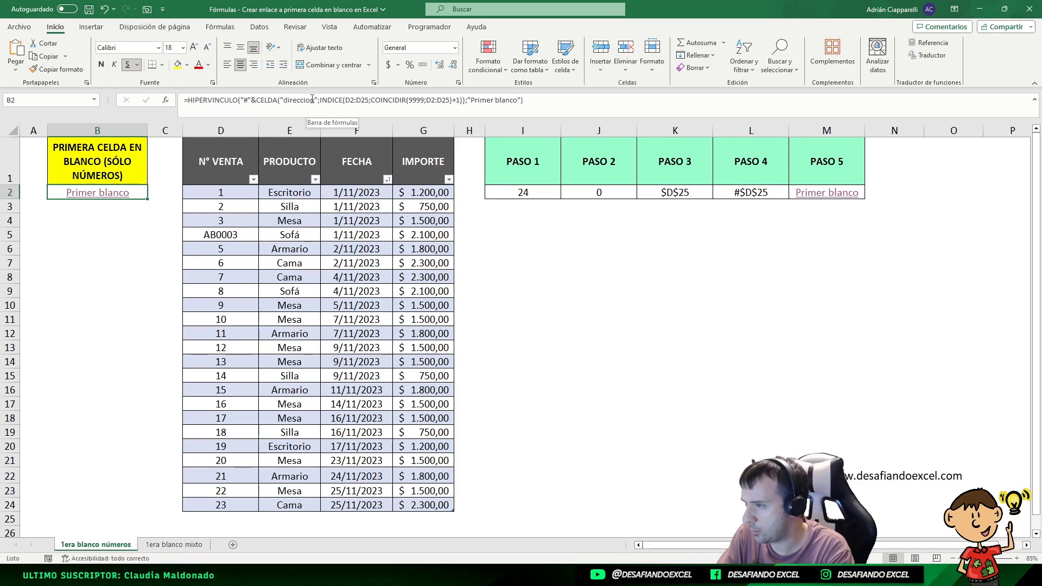
pyautogui.click(339, 101)
pyautogui.moveTo(345, 100); pyautogui.dragTo(369, 100)
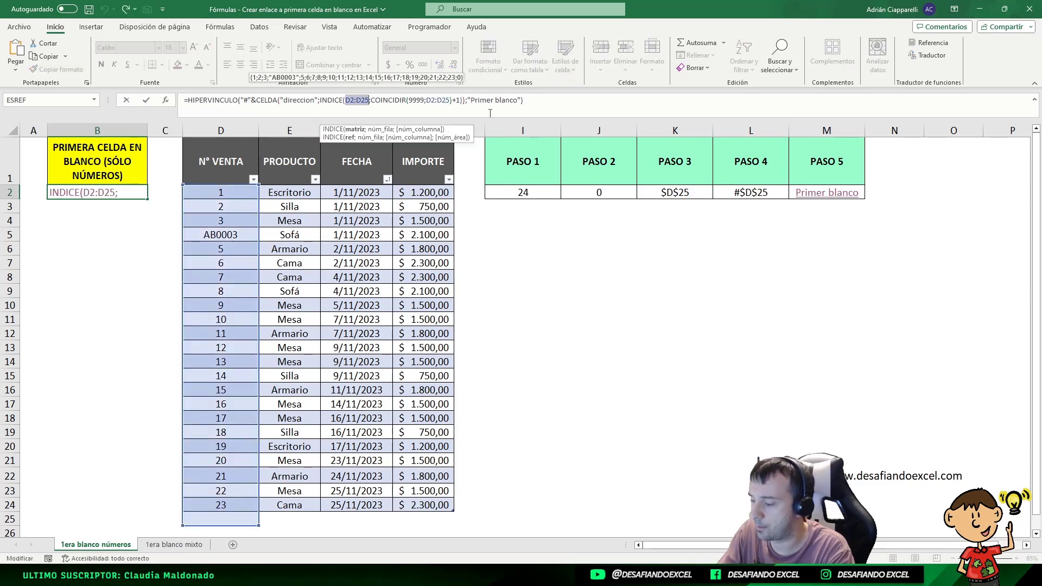
pyautogui.press('Escape')
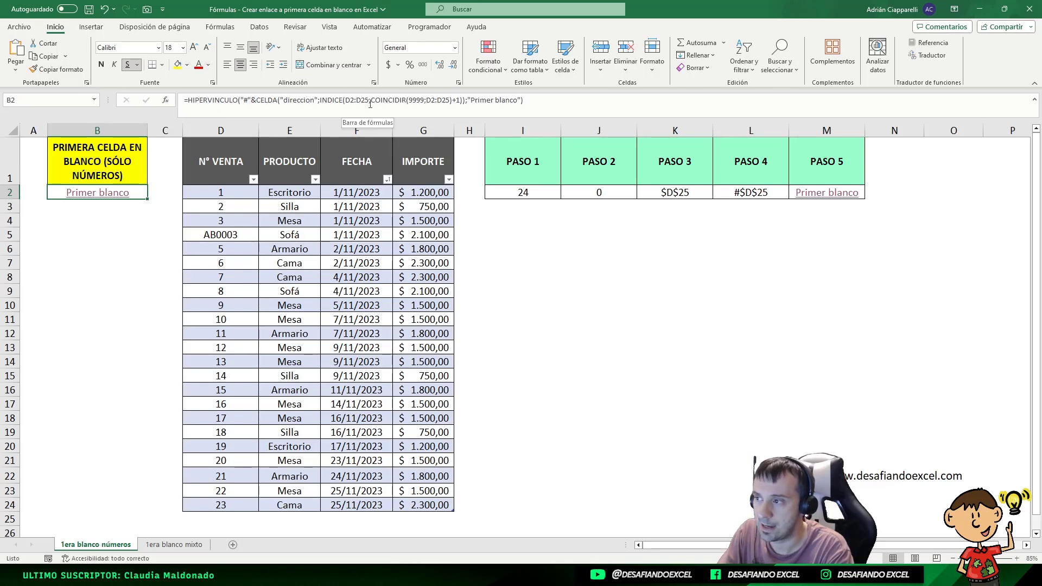
pyautogui.moveTo(411, 100); pyautogui.dragTo(424, 100)
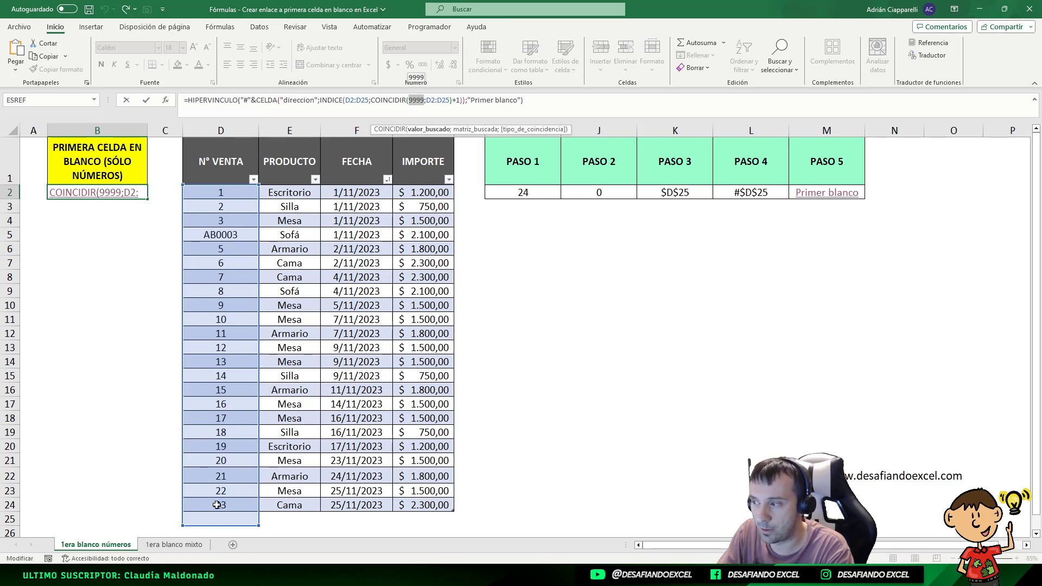
pyautogui.press('Escape')
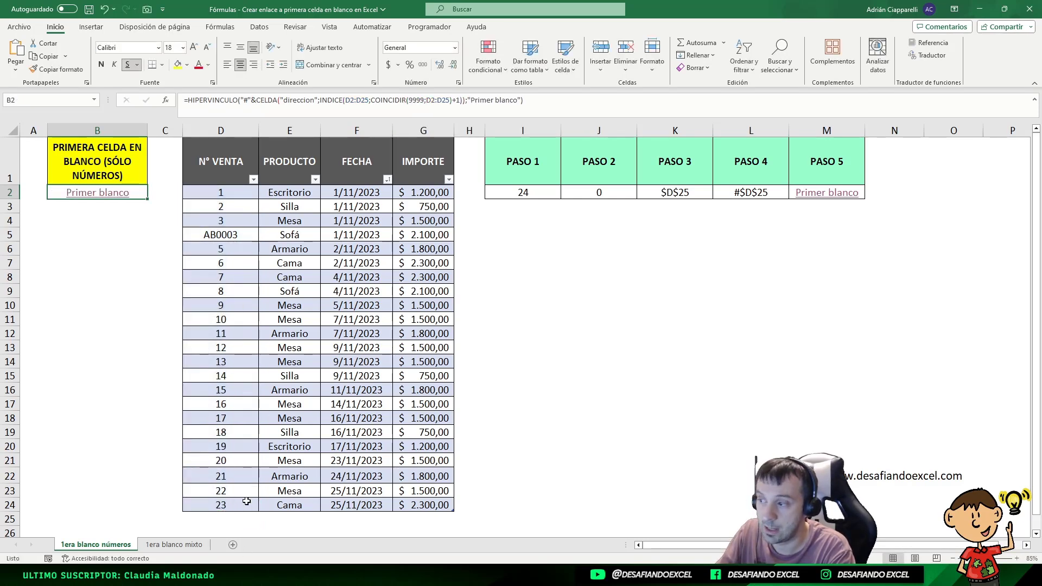
pyautogui.write('AB')
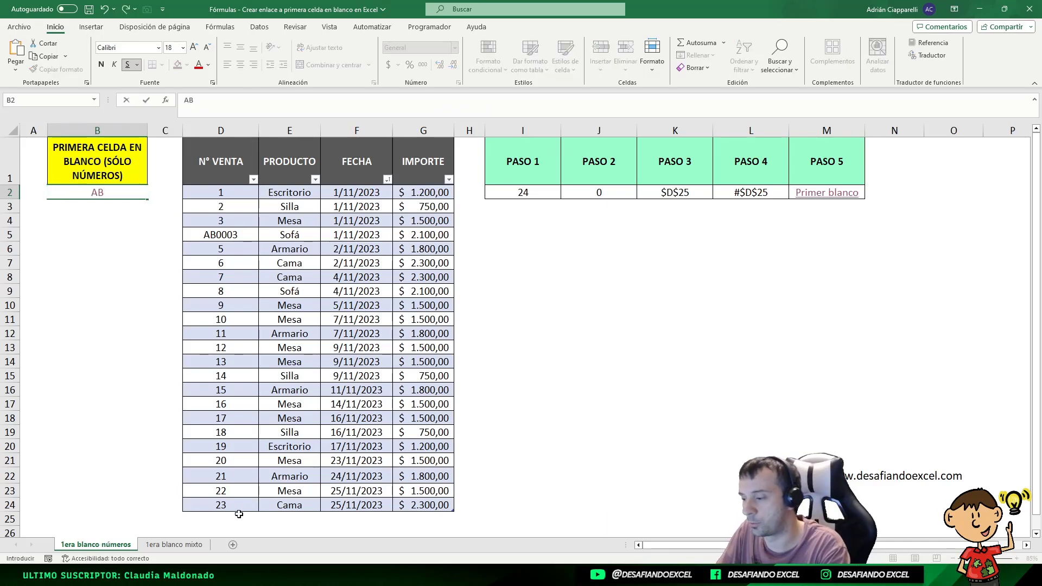
# Step: Enter the text AB00023 in D24 in place of its sale number
pyautogui.click(222, 505)
pyautogui.write('AB000')
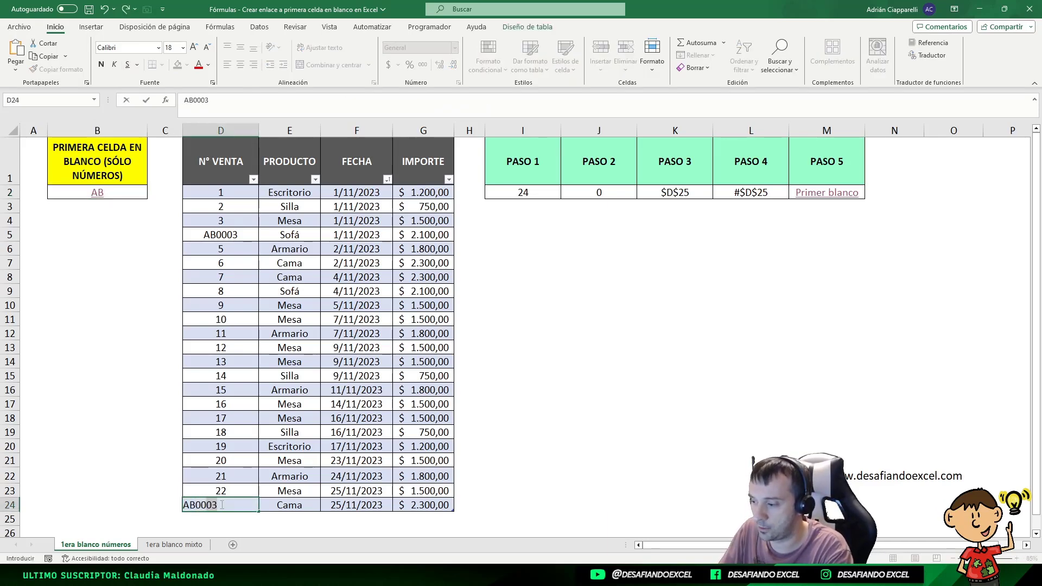
pyautogui.write('23')
pyautogui.press('Return')
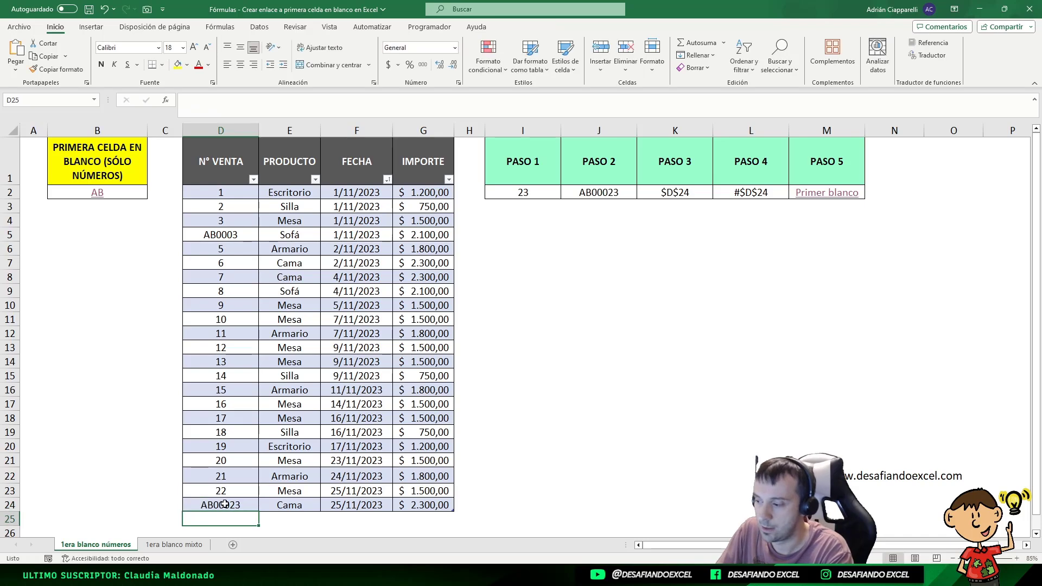
# Step: Test the Primer blanco link in B2, then undo the test entries
pyautogui.click(85, 197)
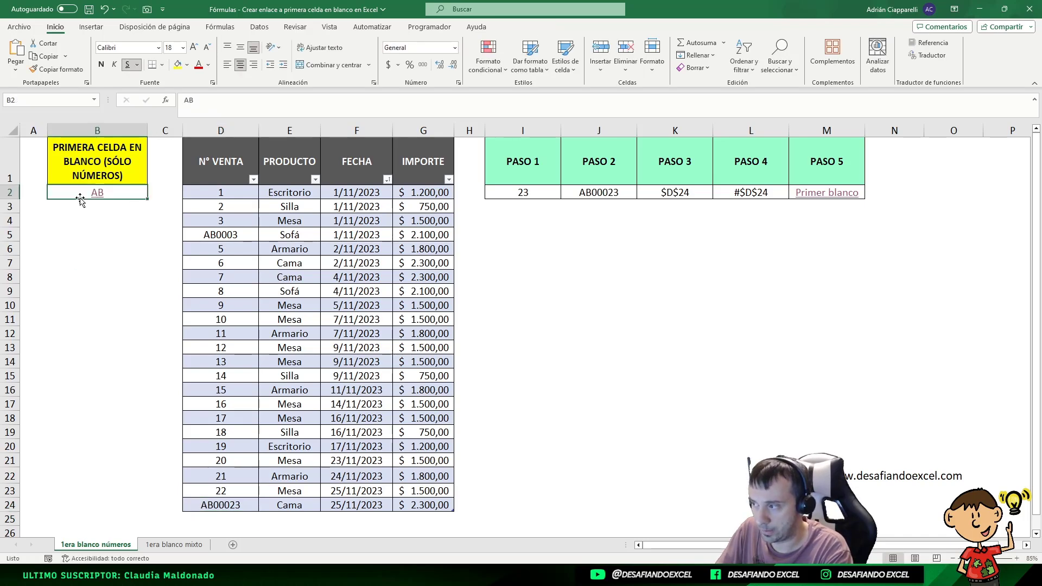
pyautogui.click(111, 192)
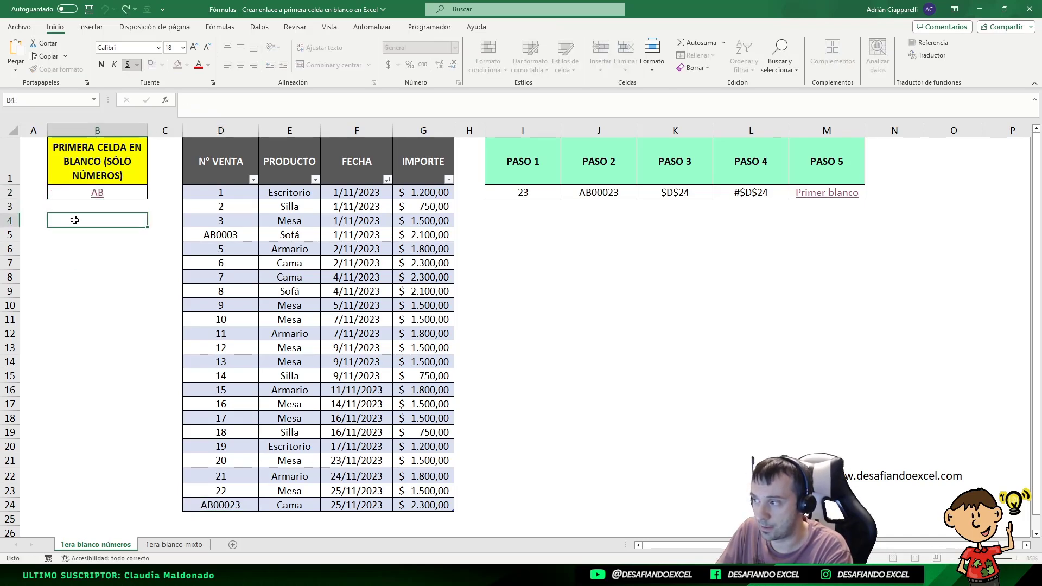
pyautogui.click(95, 194)
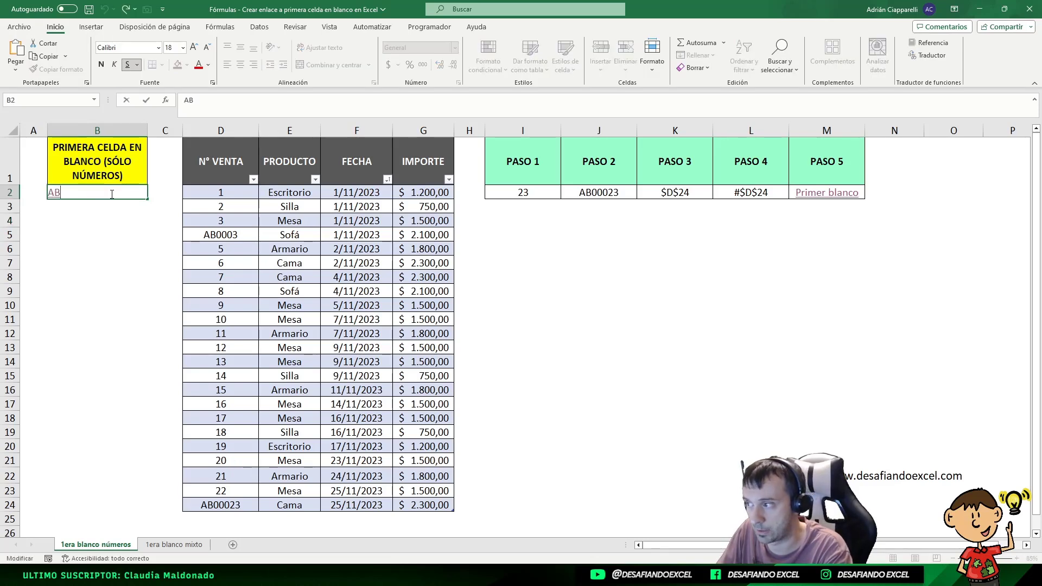
pyautogui.click(129, 248)
pyautogui.hotkey('ctrl', 'Up')
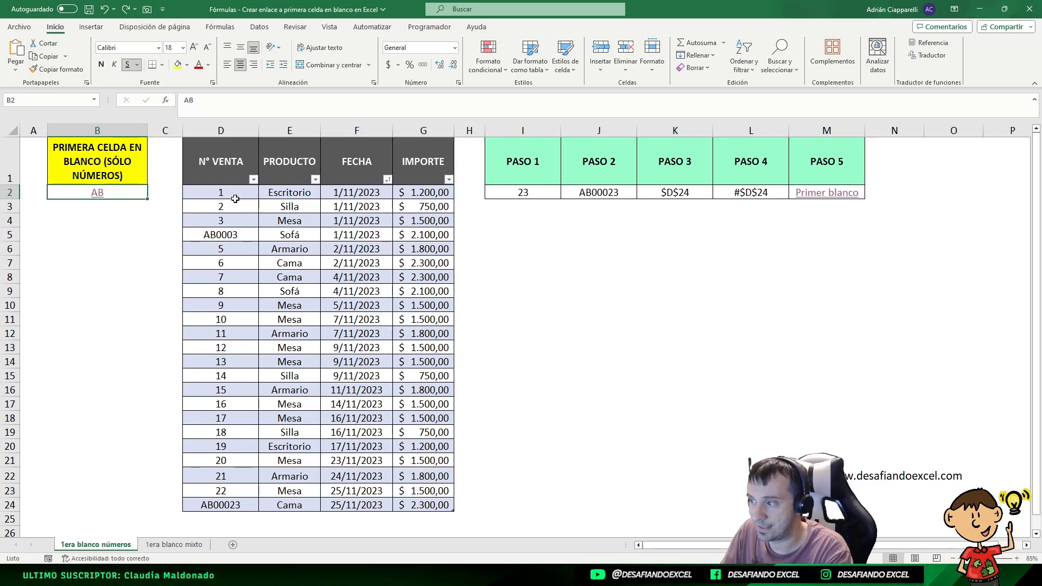
pyautogui.hotkey('ctrl', 'z')
pyautogui.hotkey('ctrl', 'z')
pyautogui.hotkey('ctrl', 'z')
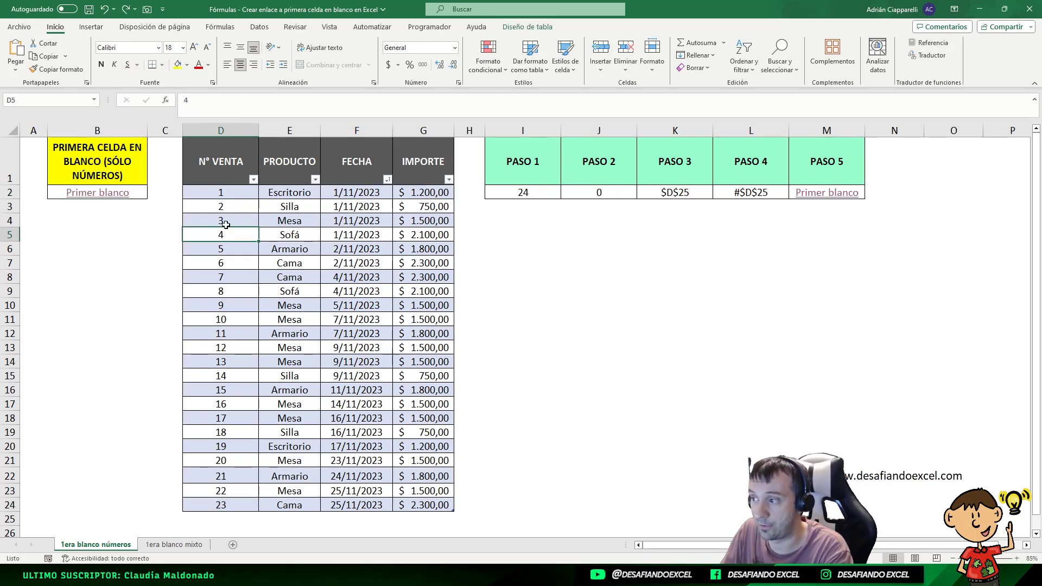
# Step: Commit B2's HIPERVINCULO formula built on COINCIDIR(9999;D2:D25)+1 with the label 'Primer blanco'
pyautogui.click(136, 198)
pyautogui.click(418, 99)
pyautogui.doubleClick(416, 100)
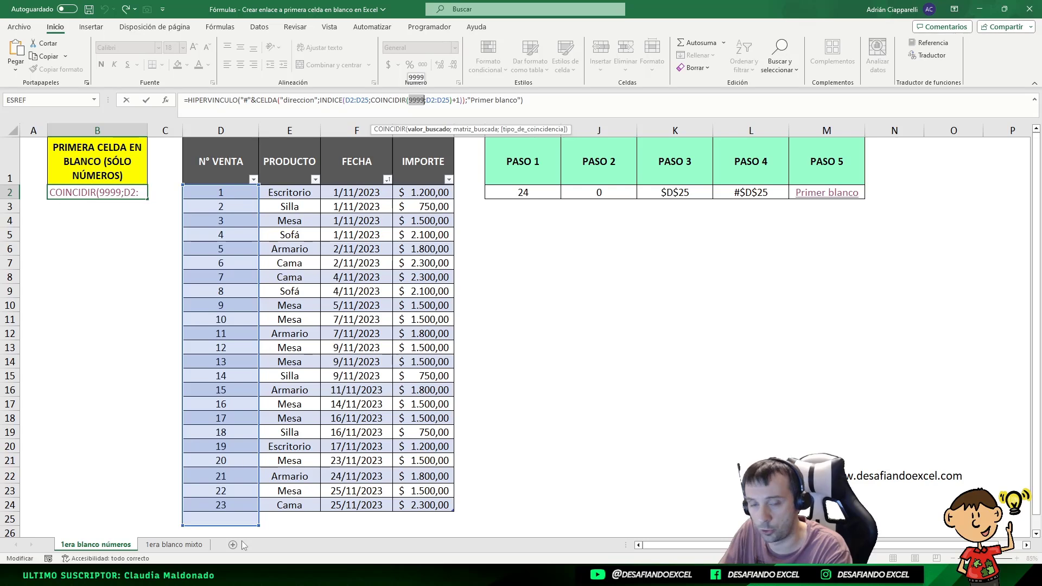
pyautogui.hotkey('ctrl', 'Return')
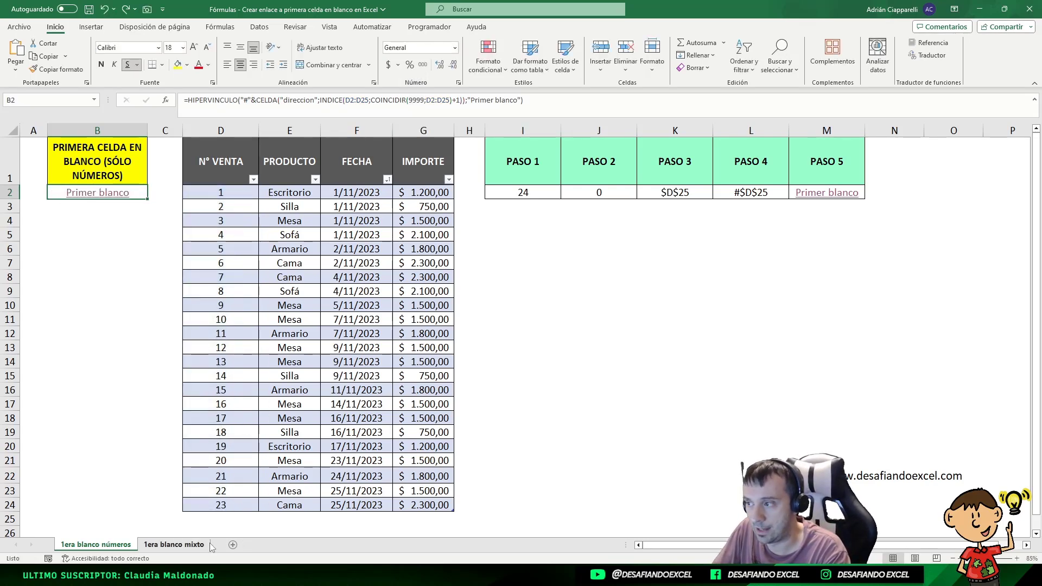
# Step: Compare the PASO 2–5 and PASO 1a–1c columns across both sheets and review B2's hyperlink formula
pyautogui.click(180, 545)
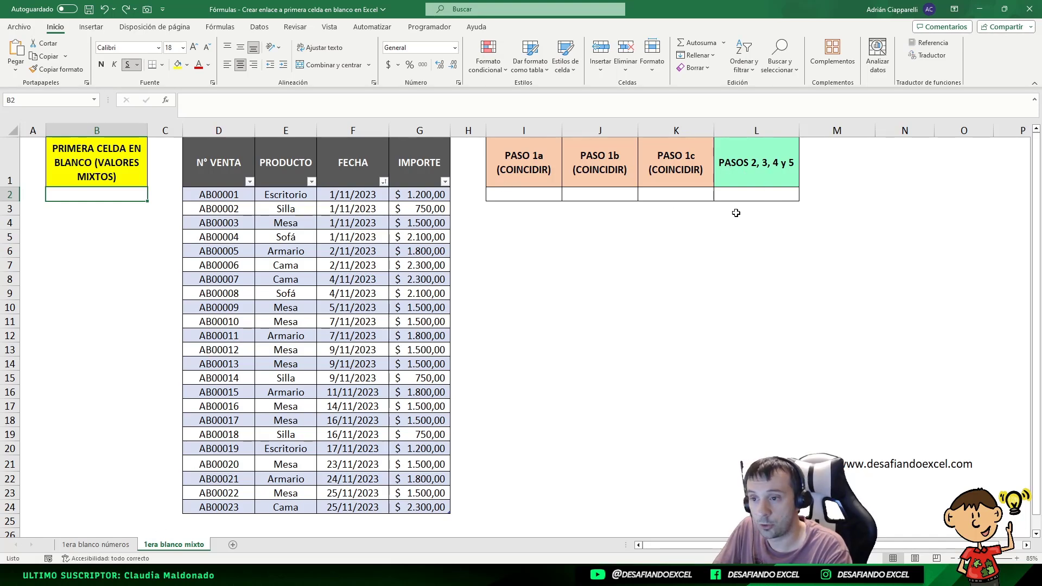
pyautogui.click(96, 545)
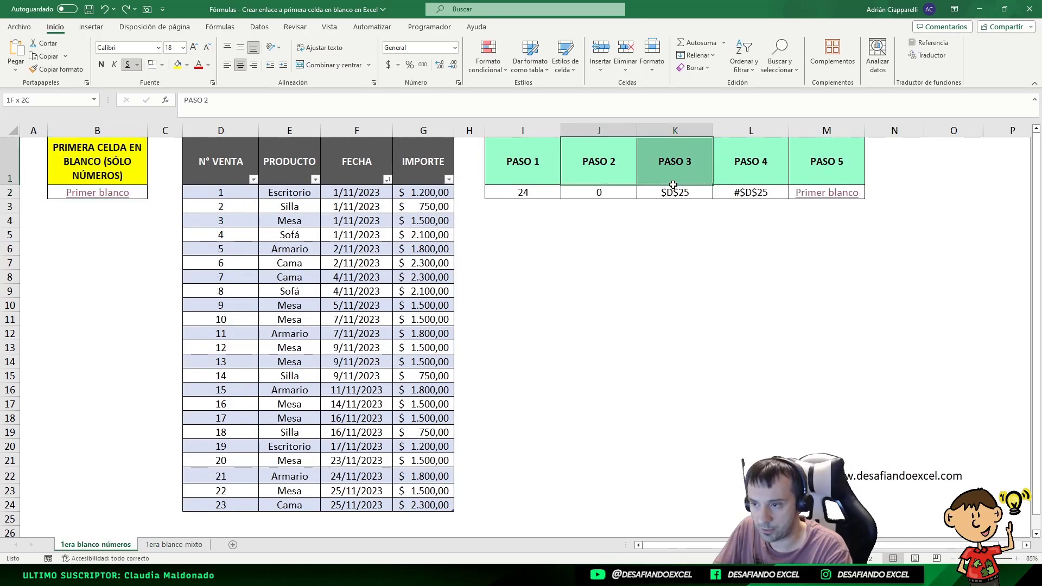
pyautogui.moveTo(623, 164); pyautogui.dragTo(809, 194)
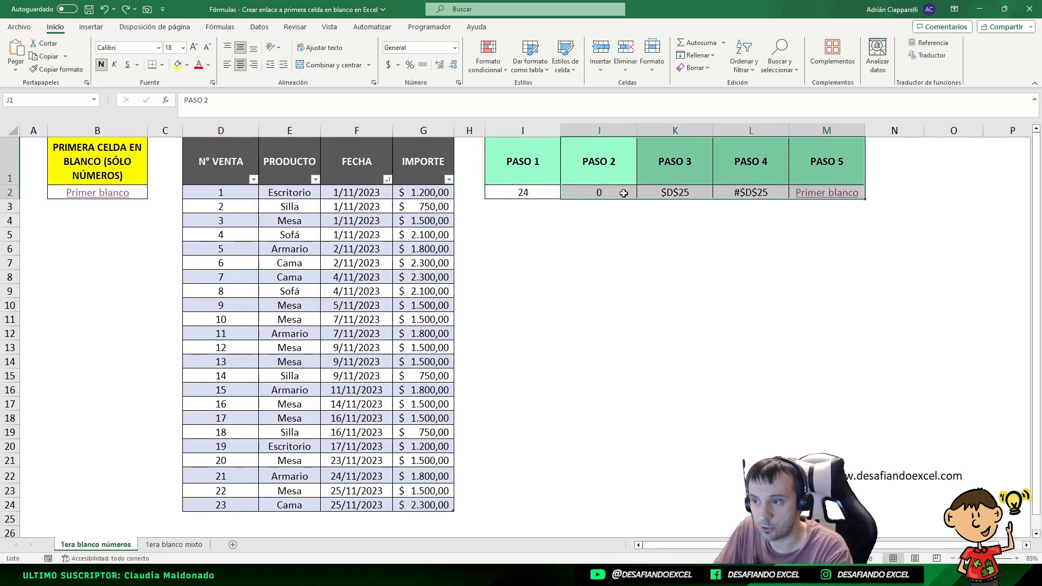
pyautogui.moveTo(624, 193); pyautogui.dragTo(809, 192)
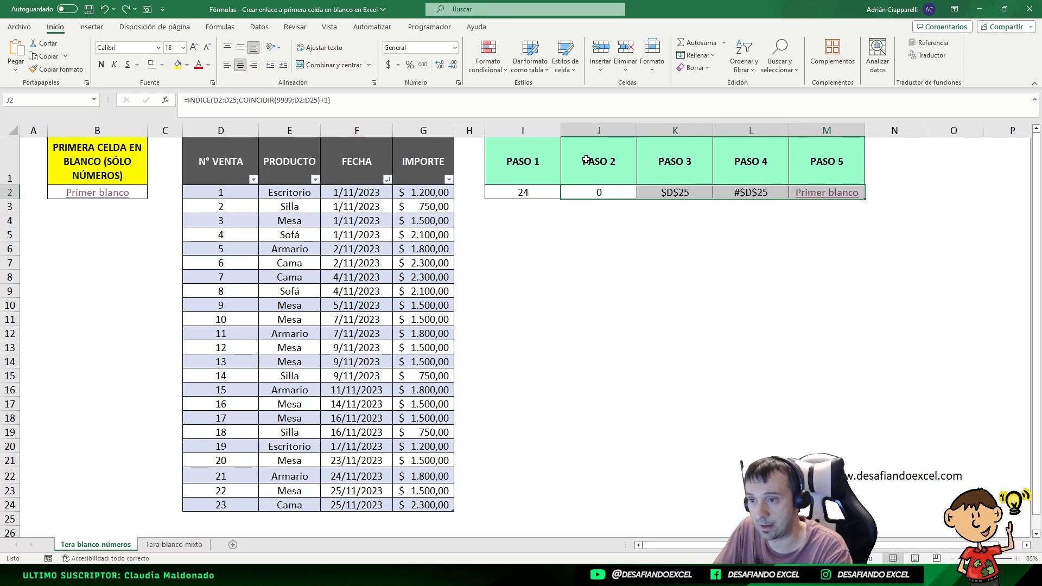
pyautogui.click(520, 193)
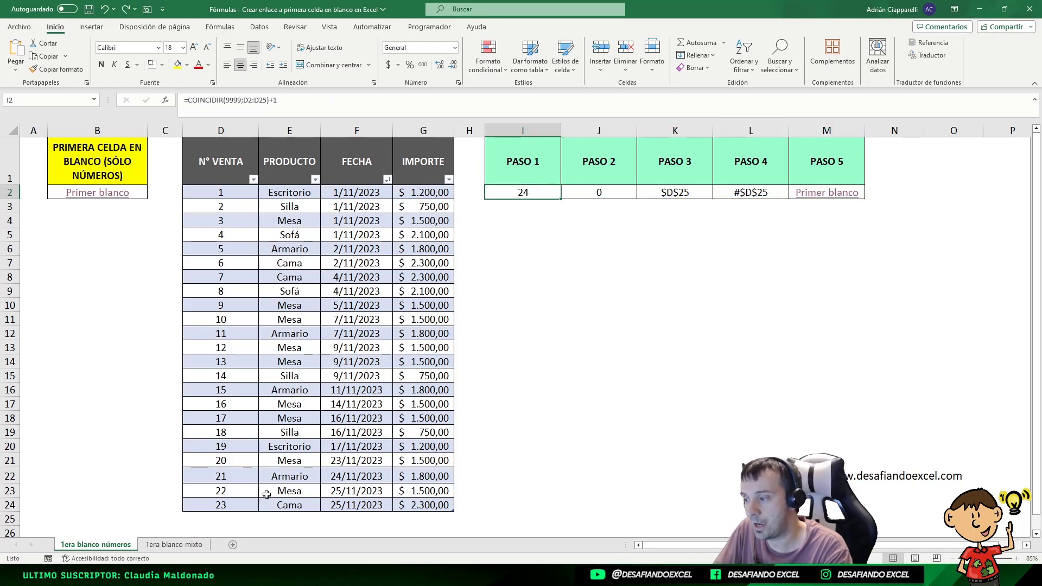
pyautogui.click(174, 544)
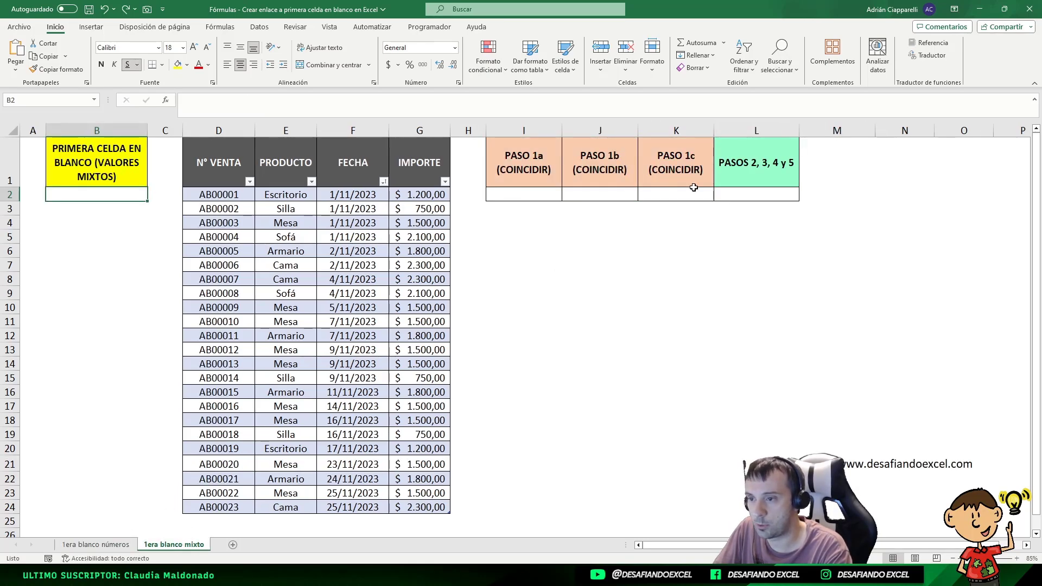
pyautogui.moveTo(546, 163); pyautogui.dragTo(658, 160)
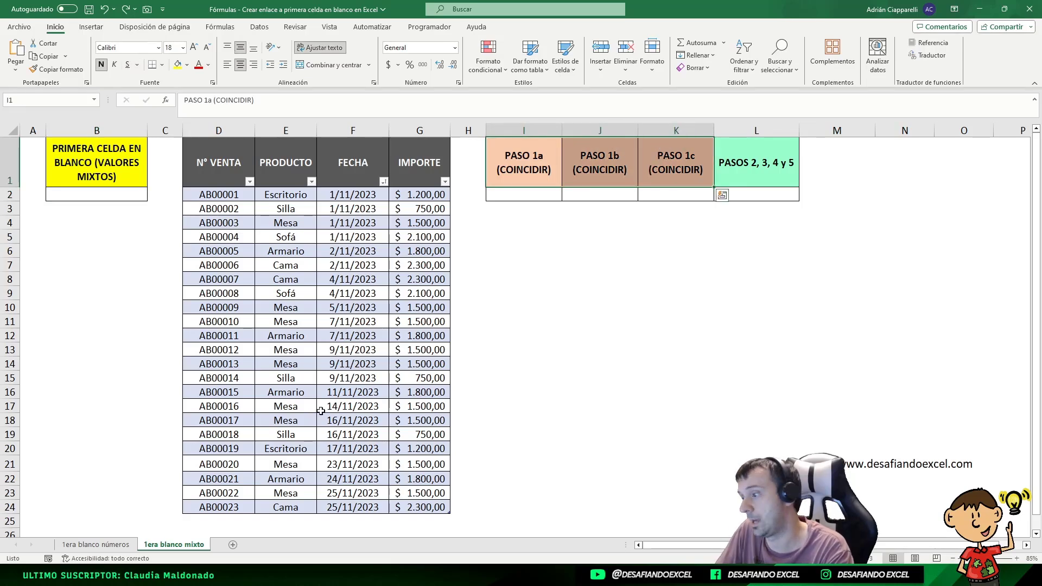
pyautogui.click(123, 544)
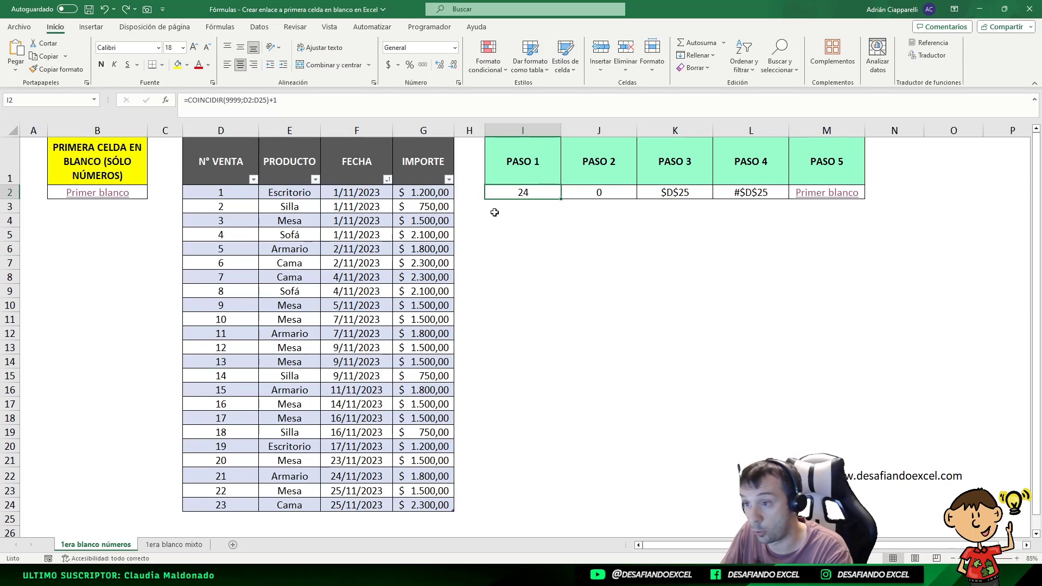
pyautogui.click(134, 191)
pyautogui.click(455, 98)
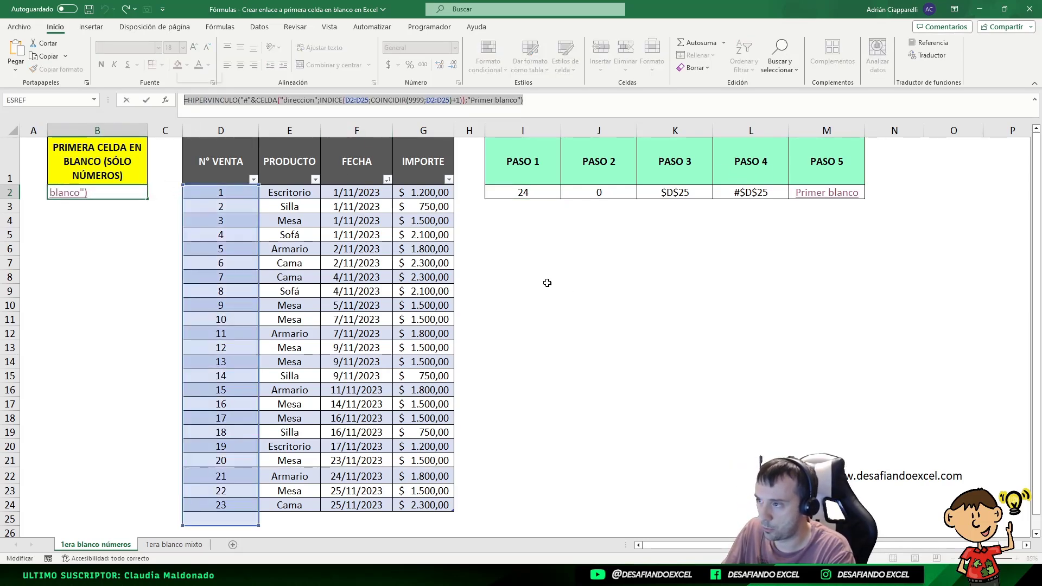
pyautogui.press('Escape')
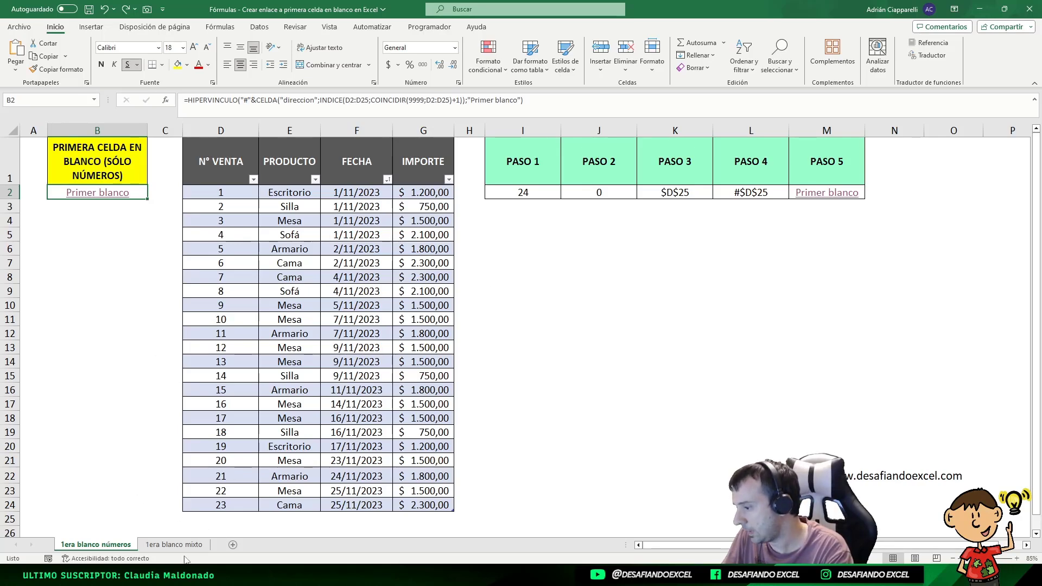
# Step: Inspect the mixed sheet's PASO cells and the COINCIDIR 9999 lookup, finishing on 1era blanco mixto
pyautogui.click(175, 544)
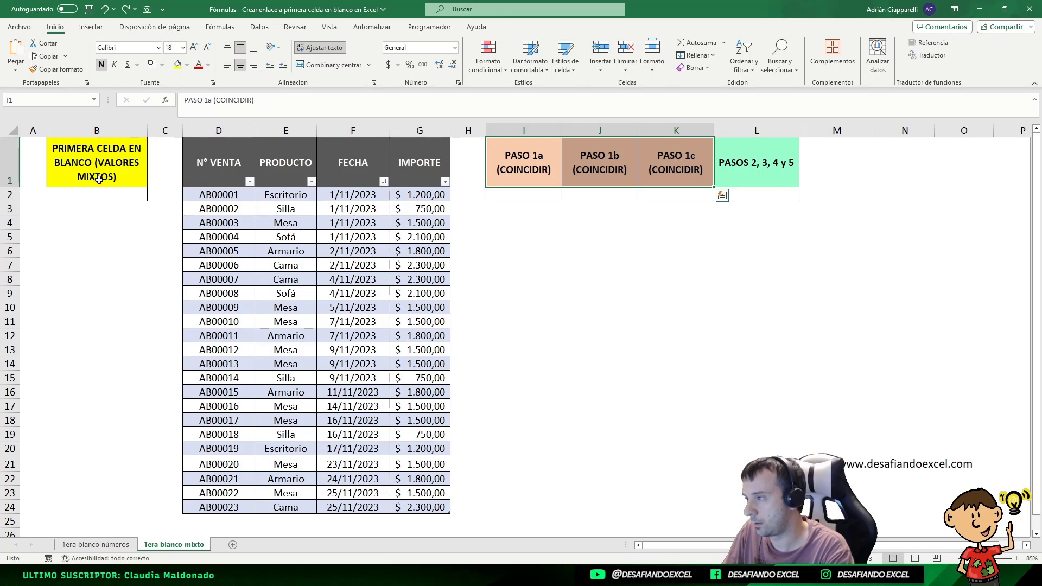
pyautogui.click(755, 202)
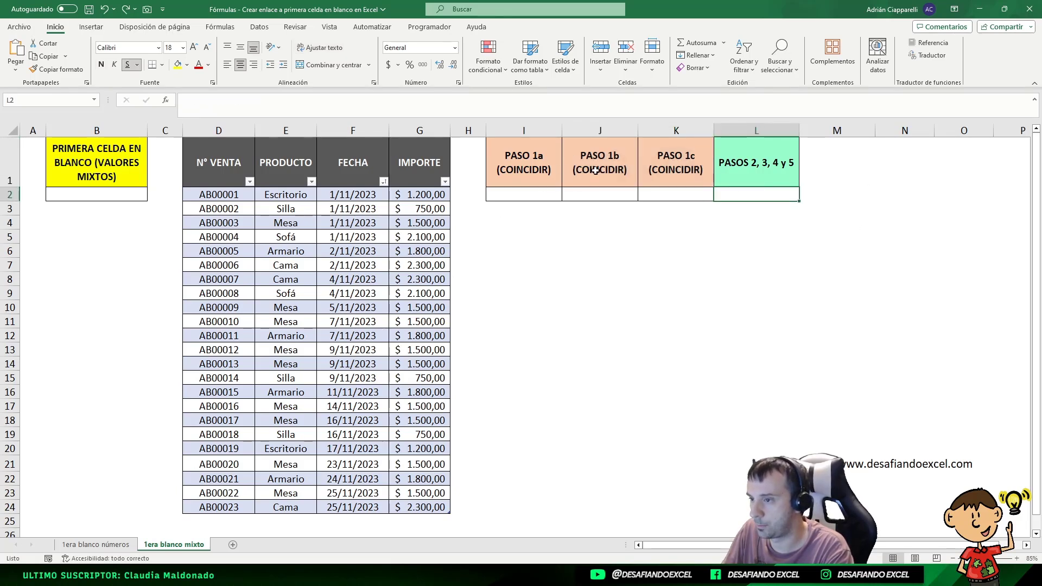
pyautogui.click(525, 194)
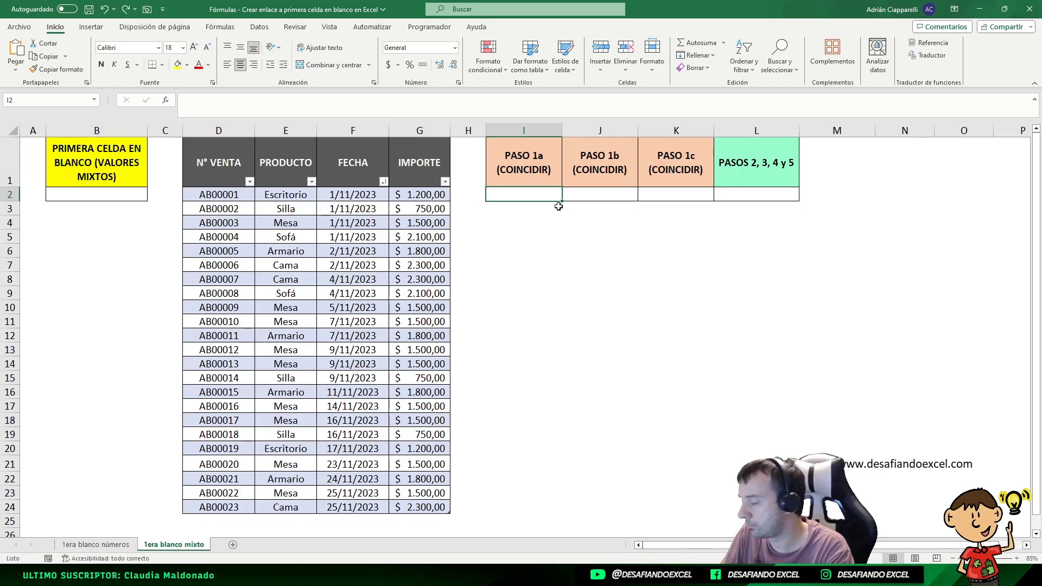
pyautogui.click(95, 544)
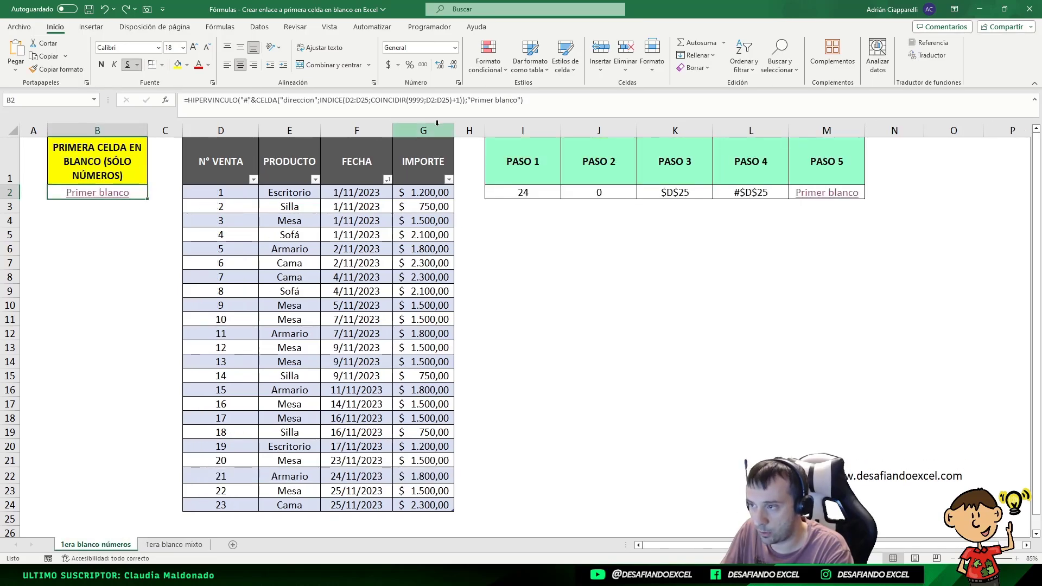
pyautogui.moveTo(408, 100); pyautogui.dragTo(460, 100)
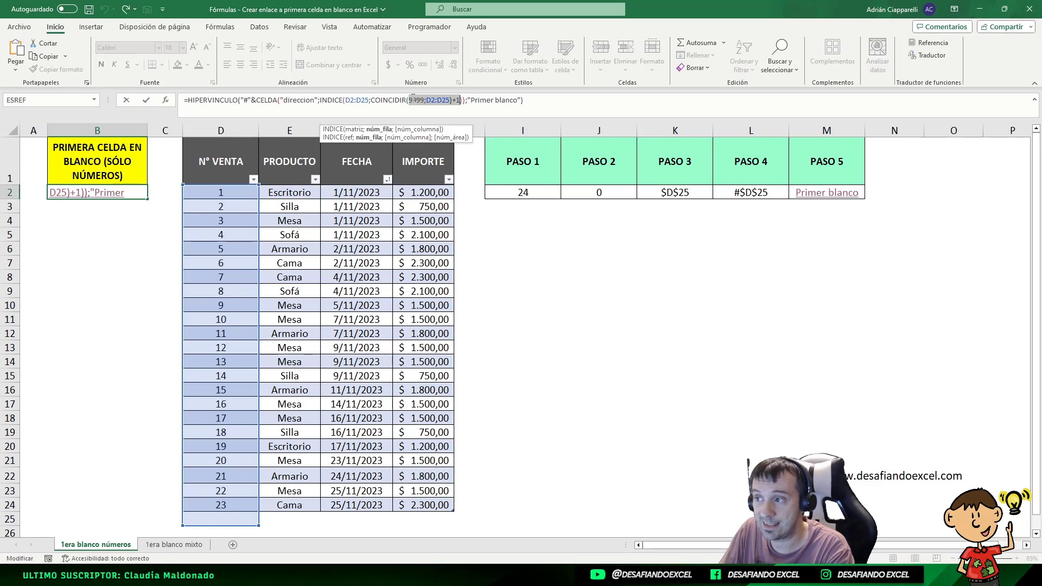
pyautogui.moveTo(408, 100); pyautogui.dragTo(420, 100)
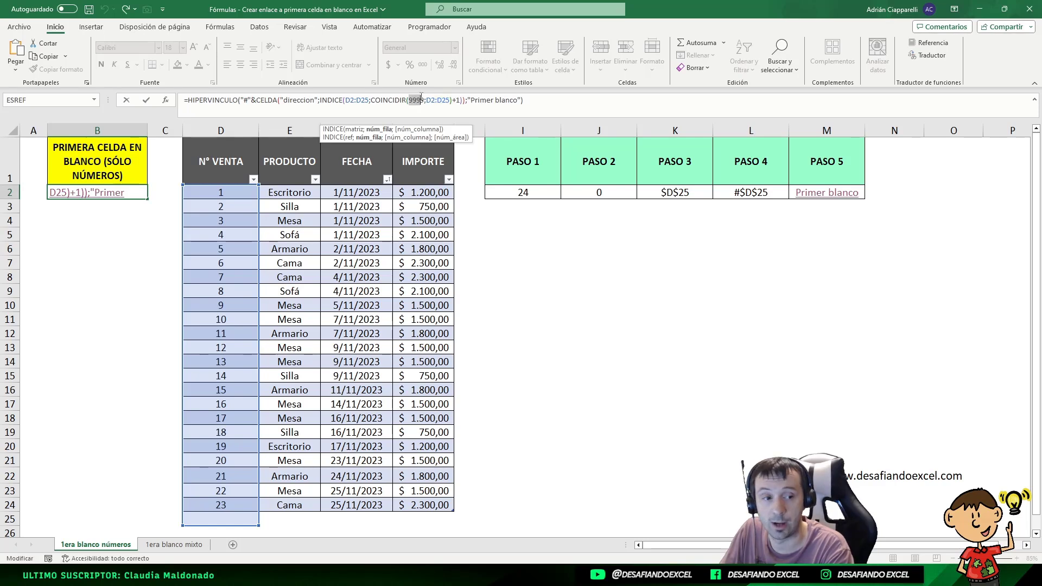
pyautogui.press('Escape')
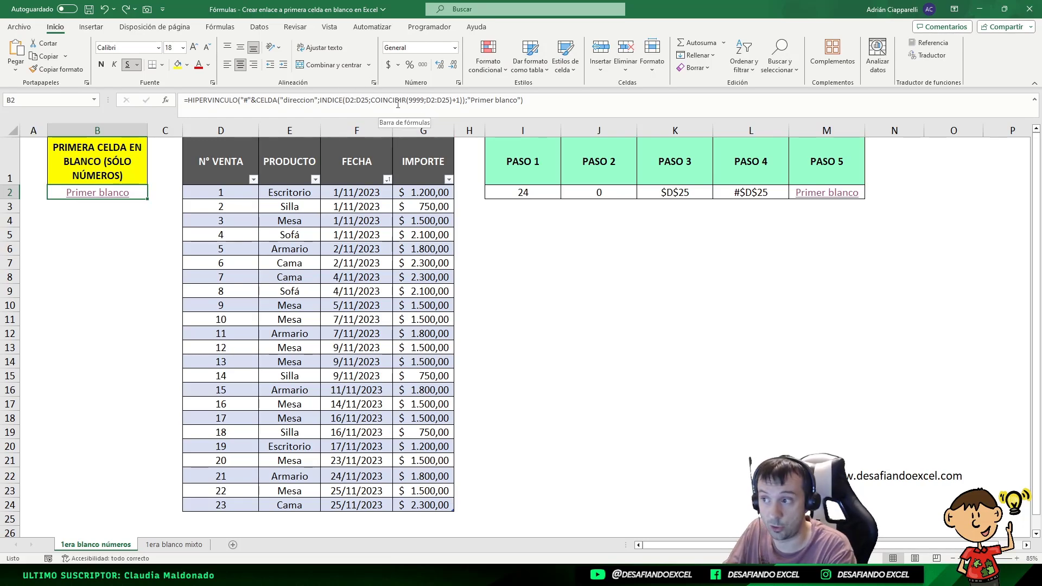
pyautogui.click(170, 544)
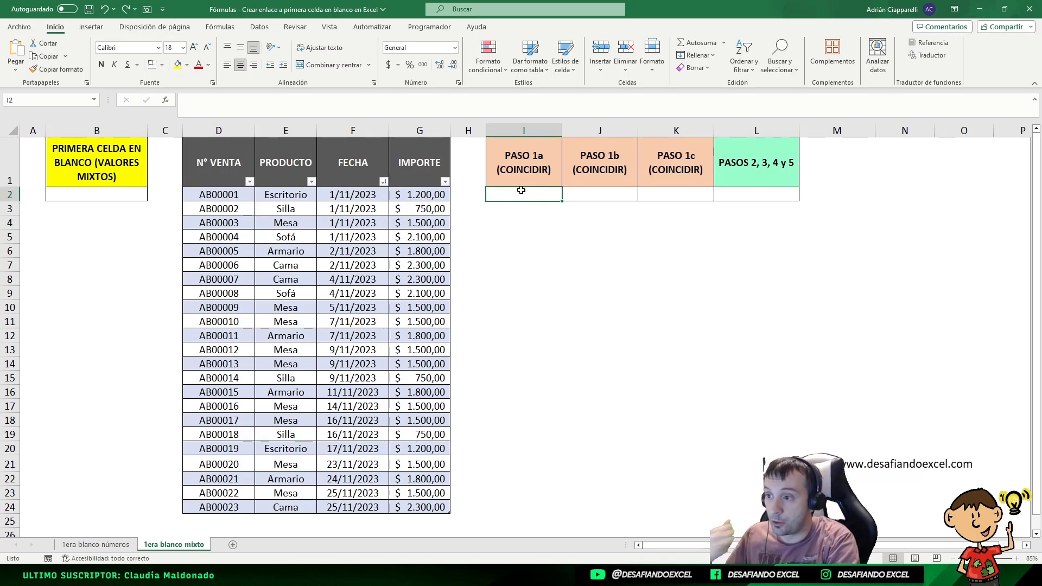
# Step: Enter =D2:D100<>"" in PASO 1a cell I2 so it spills a non-blank check
pyautogui.doubleClick(526, 193)
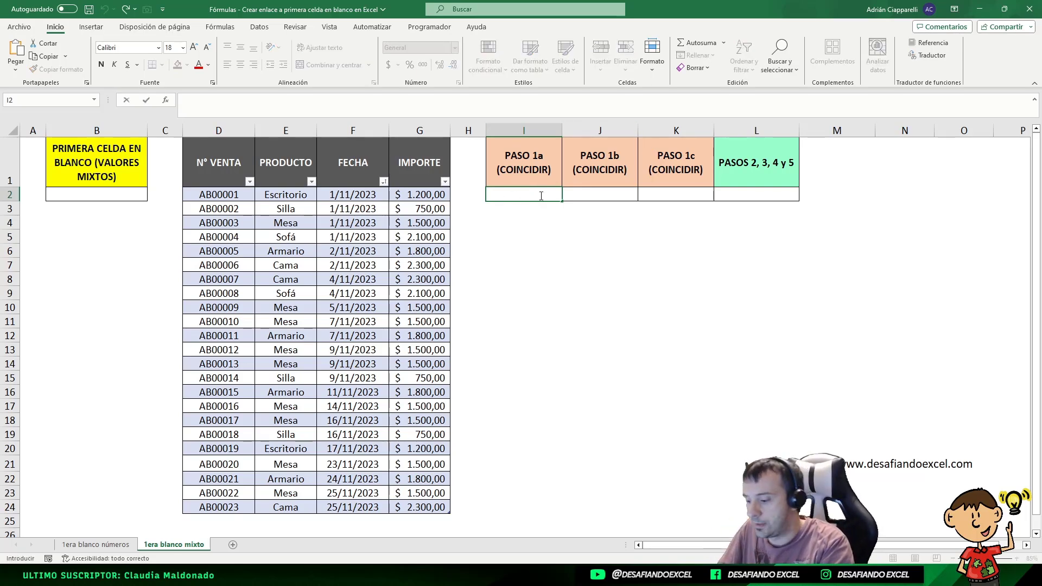
pyautogui.write('=')
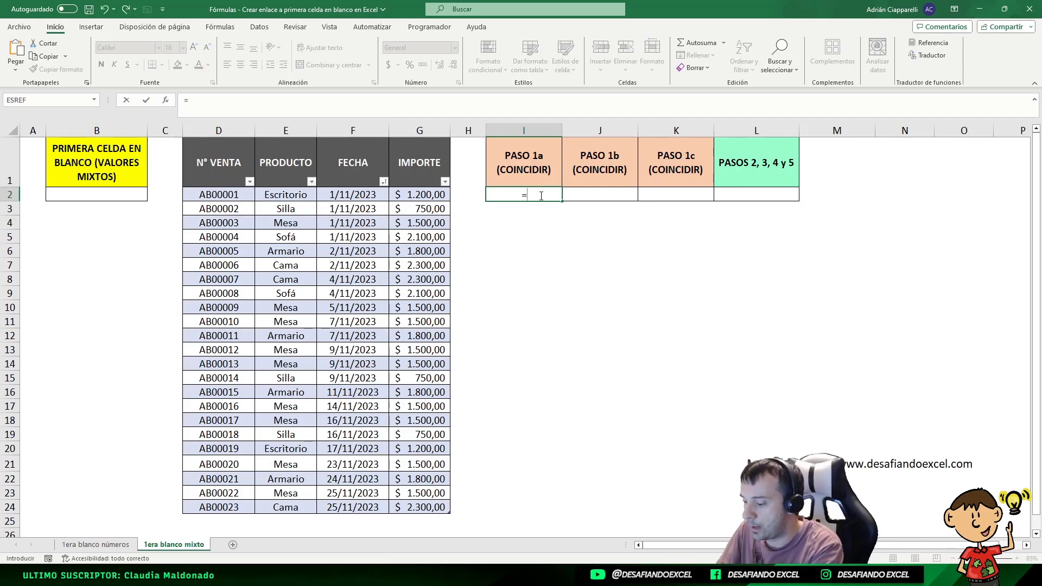
pyautogui.write('D2=')
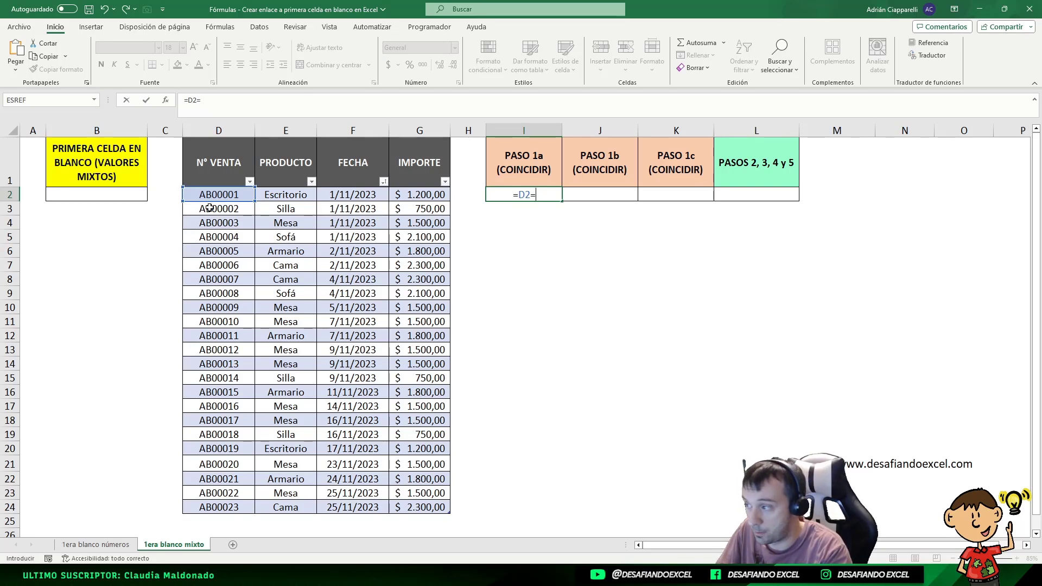
pyautogui.press('BackSpace')
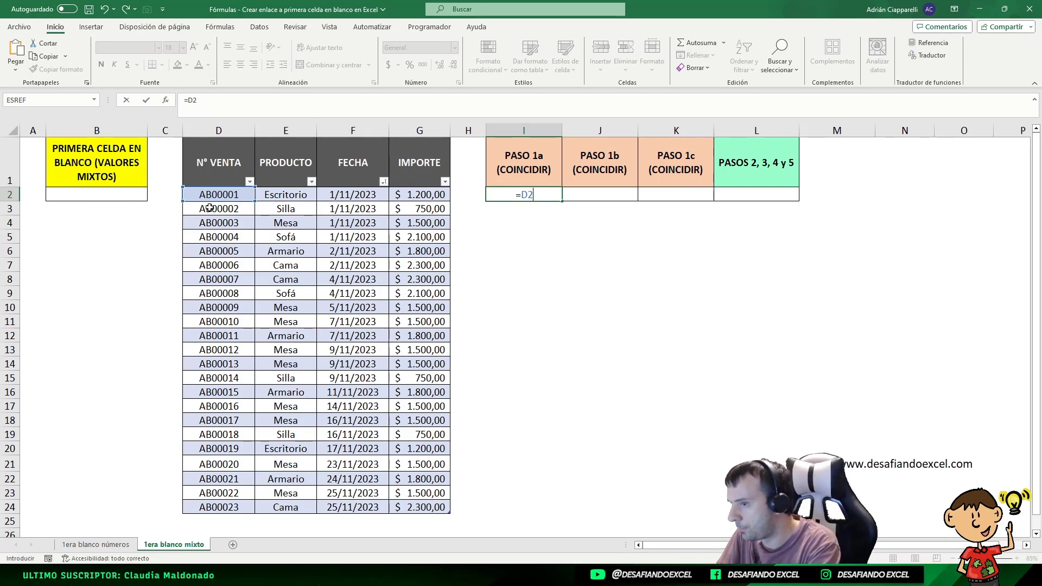
pyautogui.write(':D100')
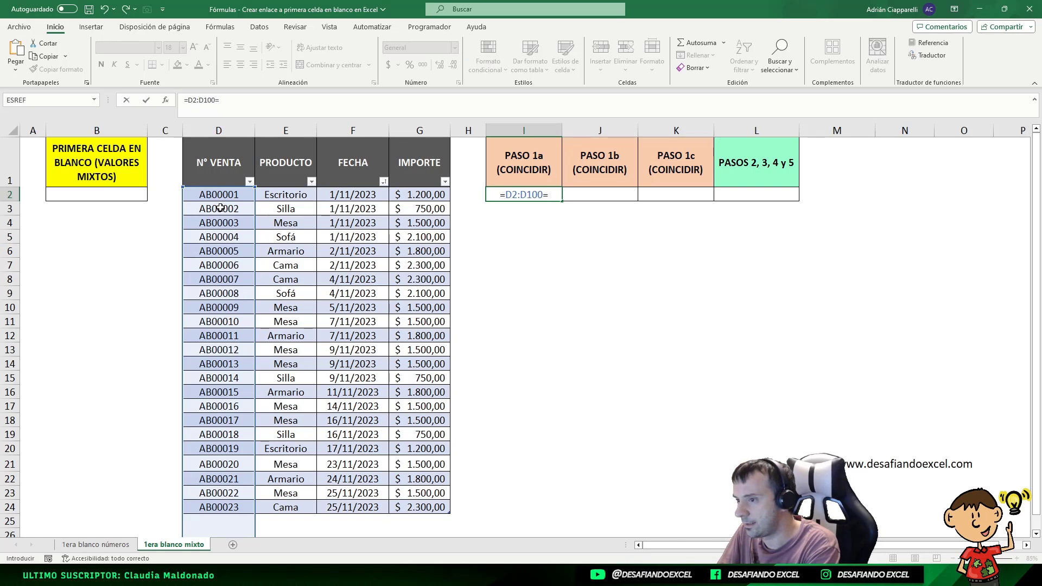
pyautogui.write('<>')
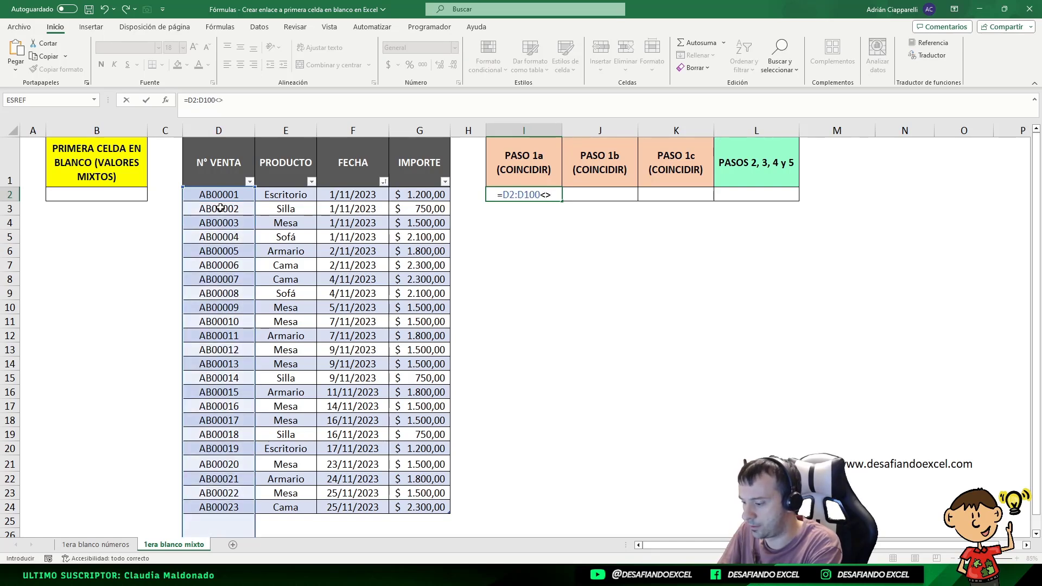
pyautogui.write('""')
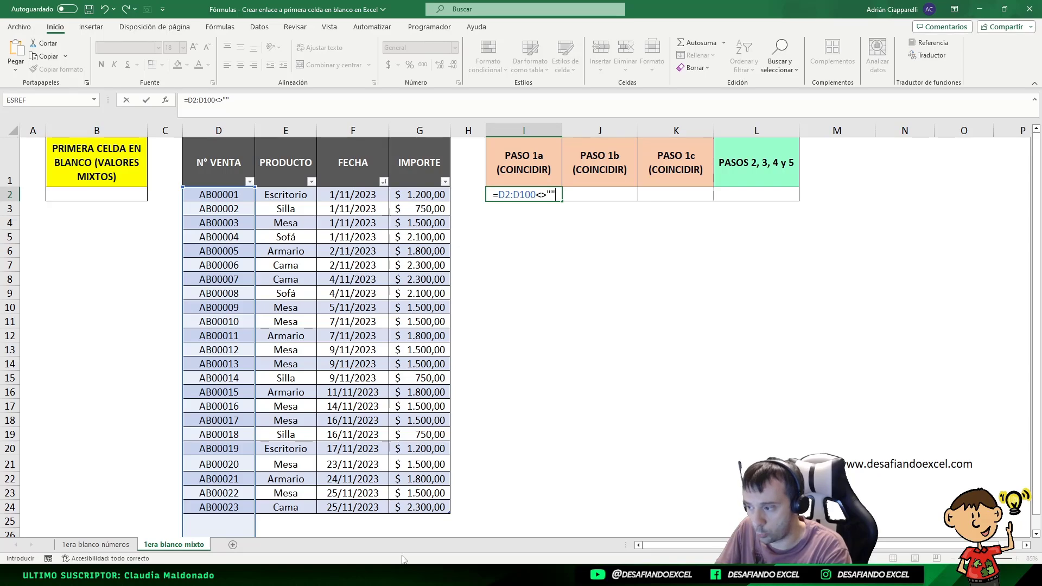
pyautogui.press('Return')
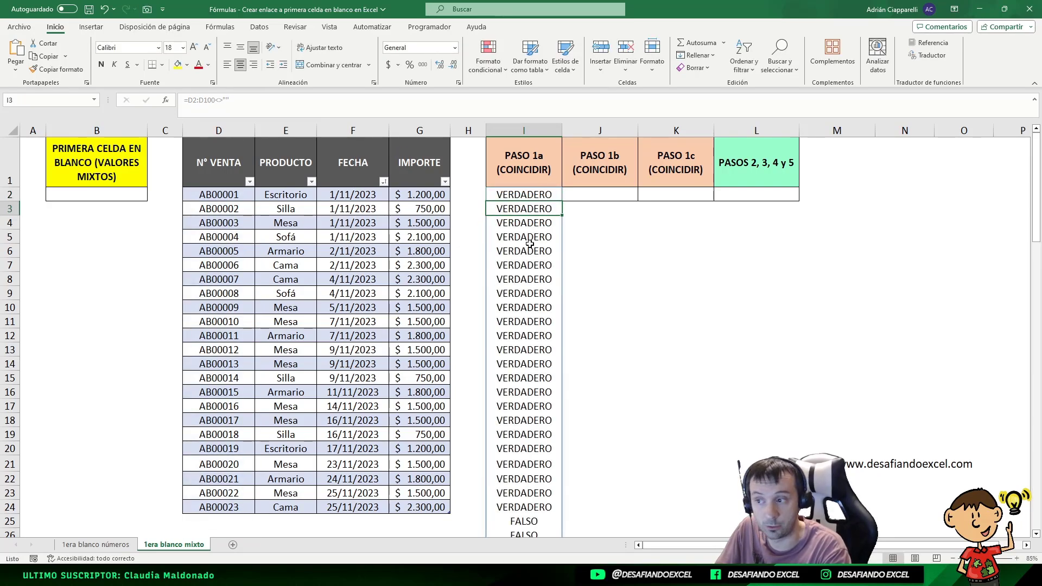
# Step: Check the spilled VERDADERO results and the first FALSO at I25
pyautogui.click(490, 193)
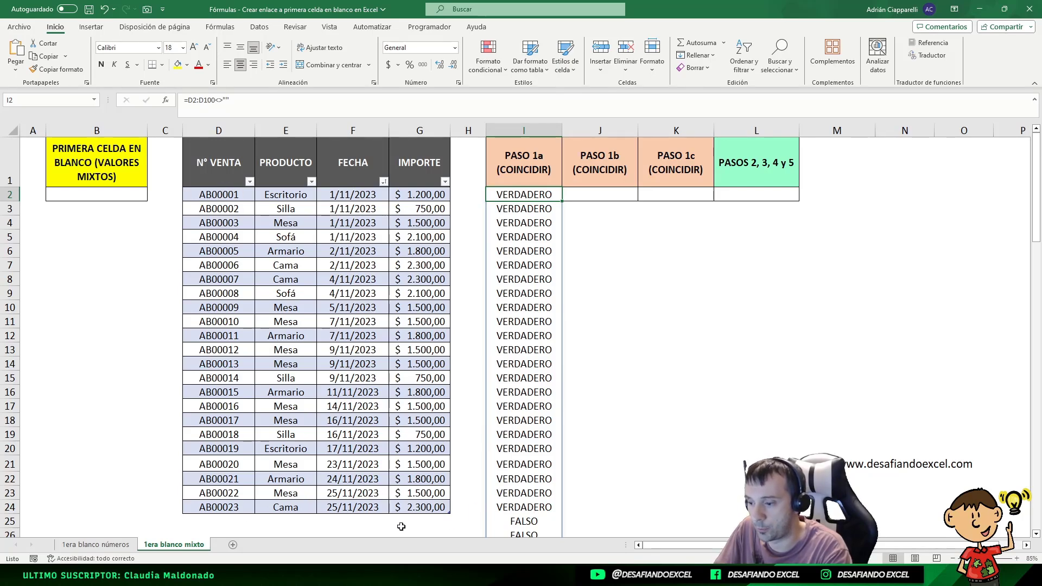
pyautogui.click(524, 521)
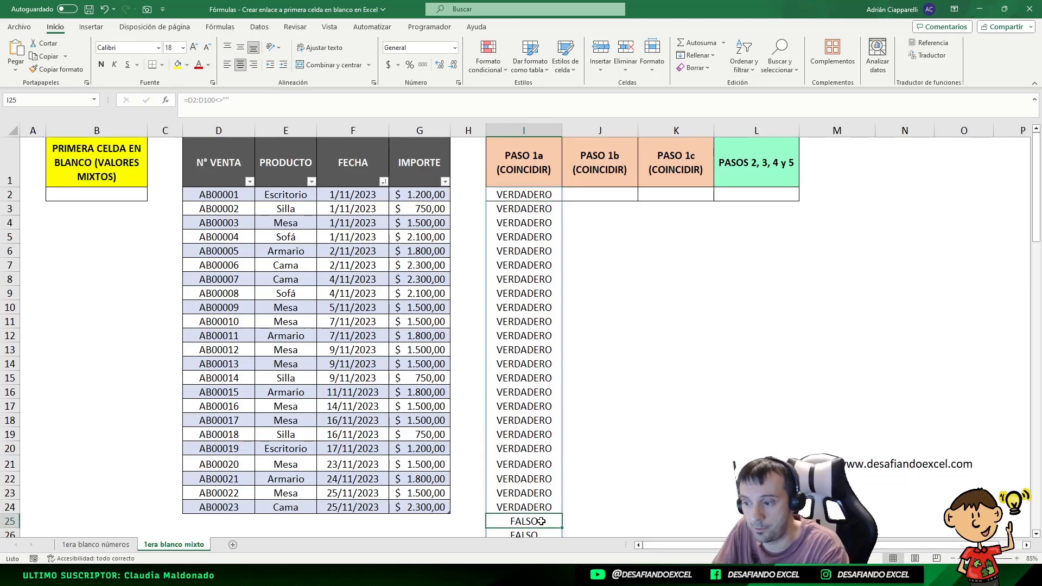
pyautogui.scroll(-2, 544, 520)
pyautogui.scroll(-3, 554, 421)
pyautogui.scroll(4, 555, 420)
pyautogui.scroll(1, 521, 353)
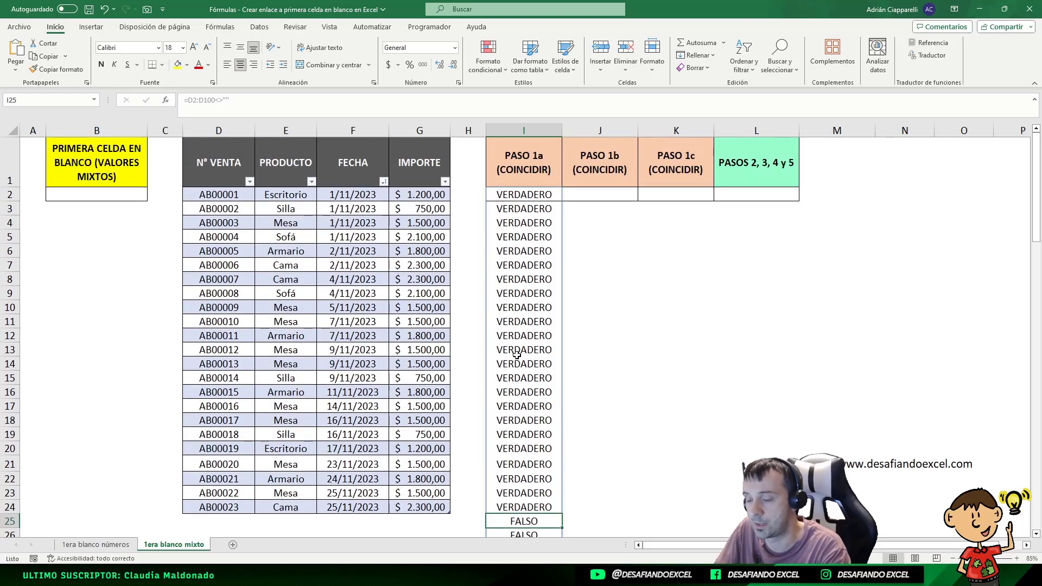
pyautogui.click(526, 194)
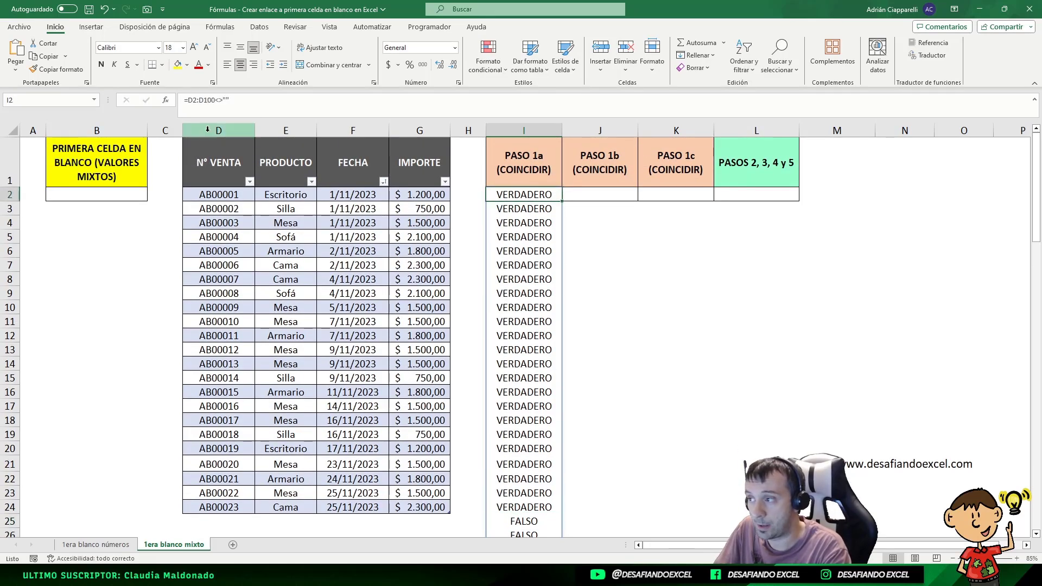
# Step: Copy I2's non-blank check into J2 and prefix it with 1/
pyautogui.click(592, 196)
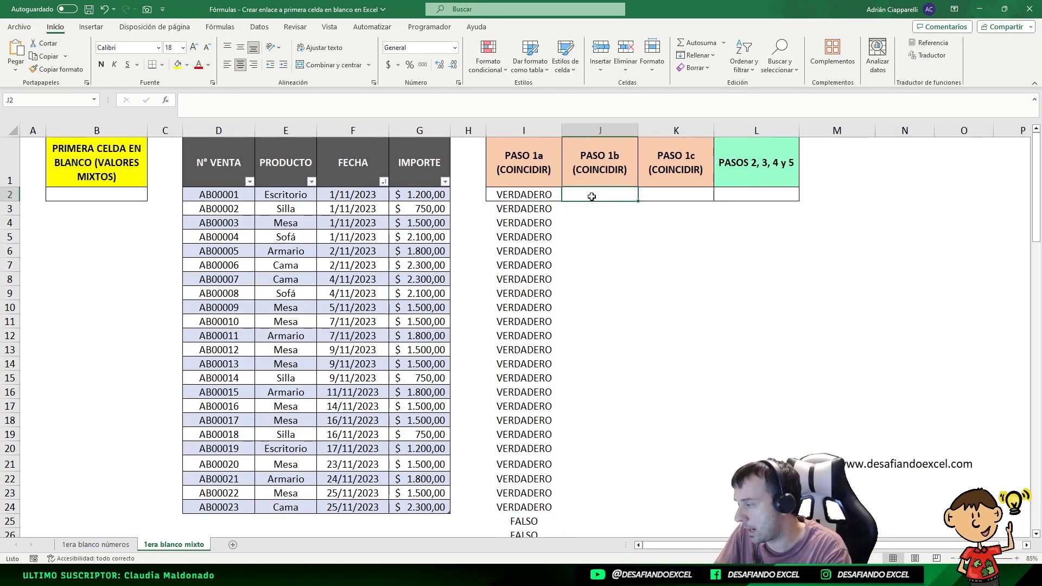
pyautogui.click(524, 194)
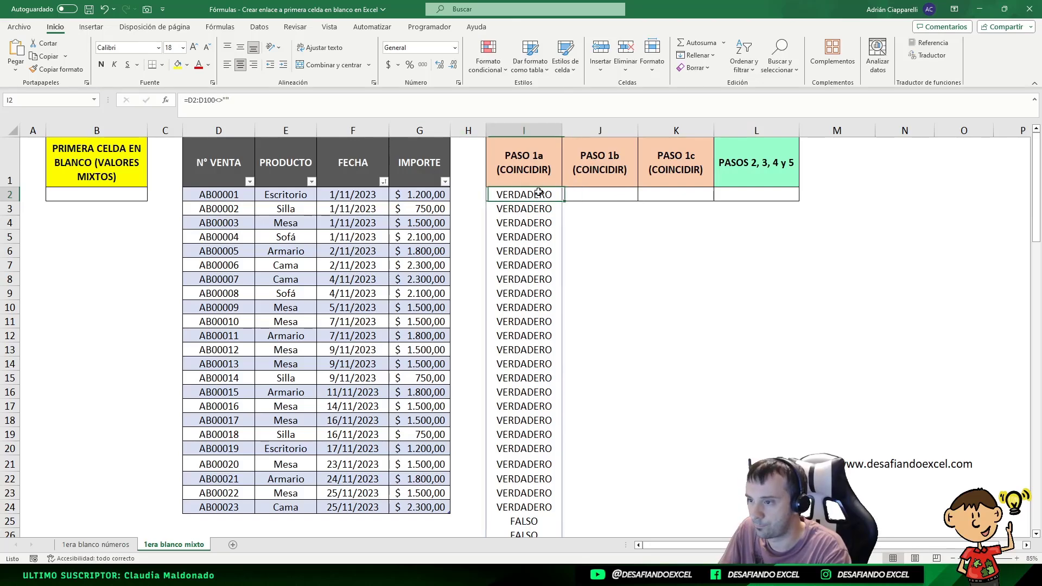
pyautogui.moveTo(230, 100); pyautogui.dragTo(184, 100)
pyautogui.hotkey('ctrl', 'c')
pyautogui.press('Escape')
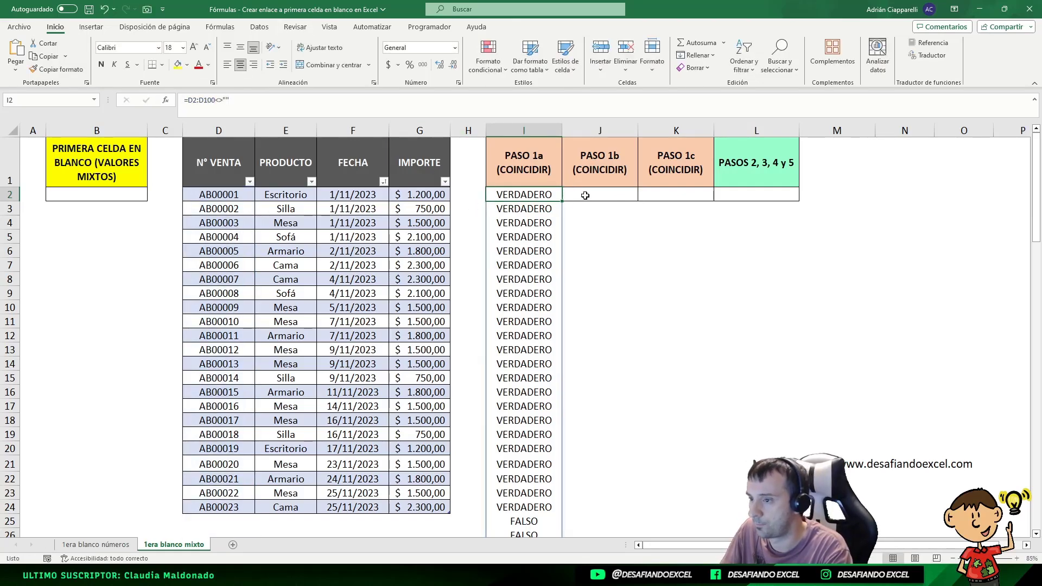
pyautogui.click(568, 194)
pyautogui.hotkey('ctrl', 'v')
pyautogui.press('F2')
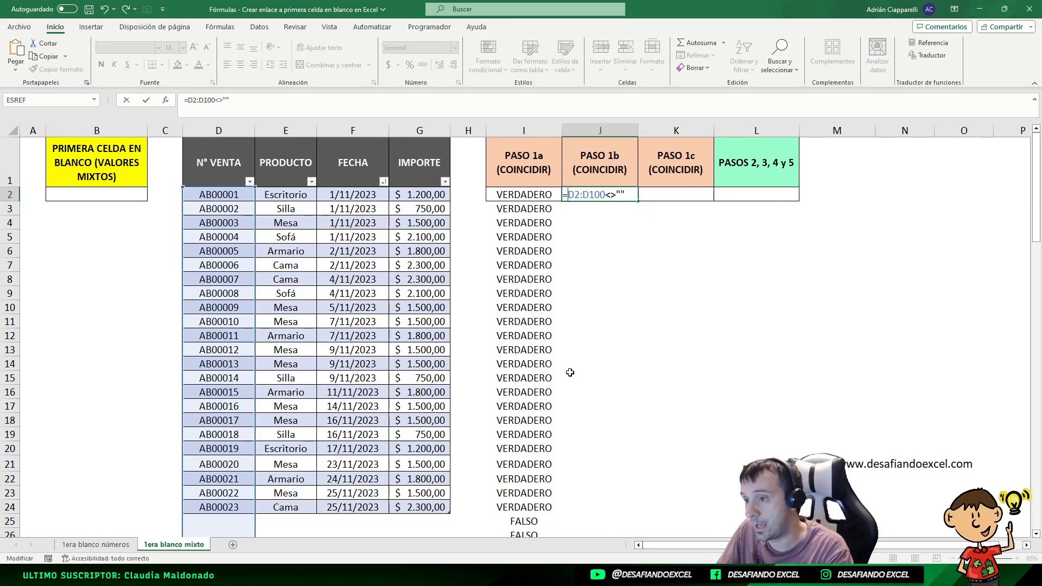
pyautogui.write('1')
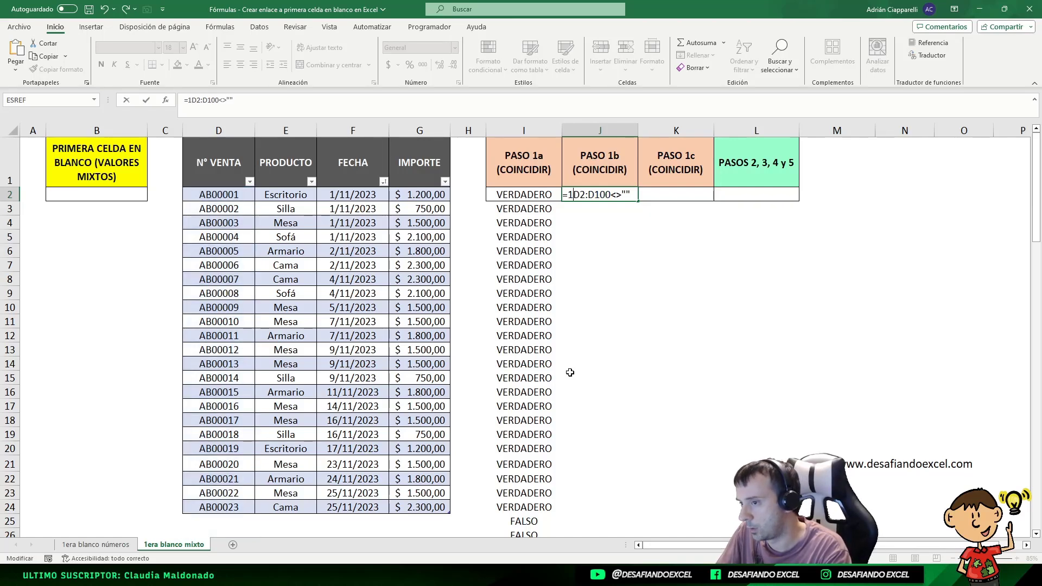
pyautogui.write('/')
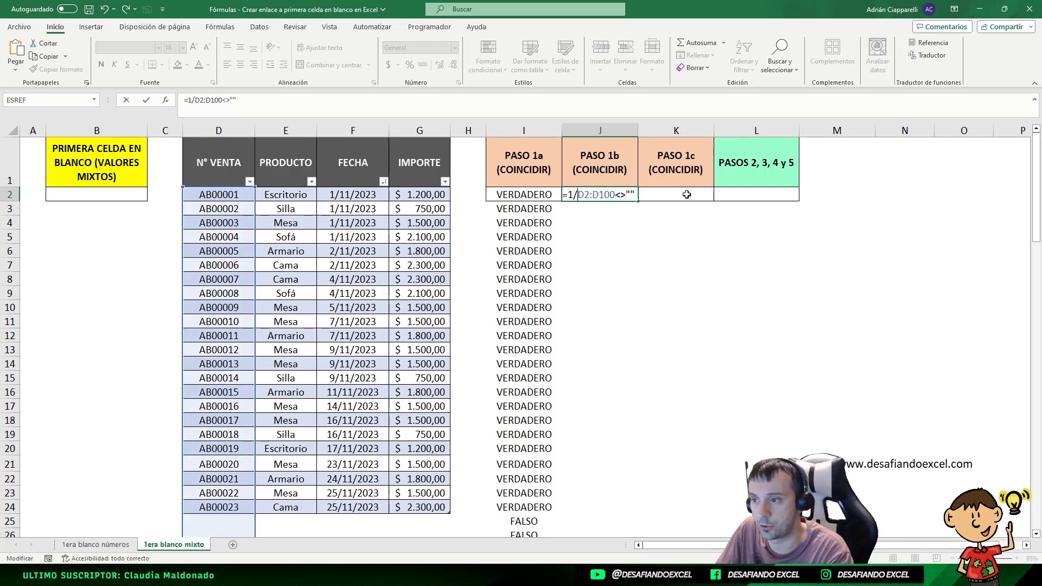
pyautogui.press('Return')
# Step: Wrap the comparison in parentheses so J2 reads =1/(D2:D100<>"")
pyautogui.click(611, 194)
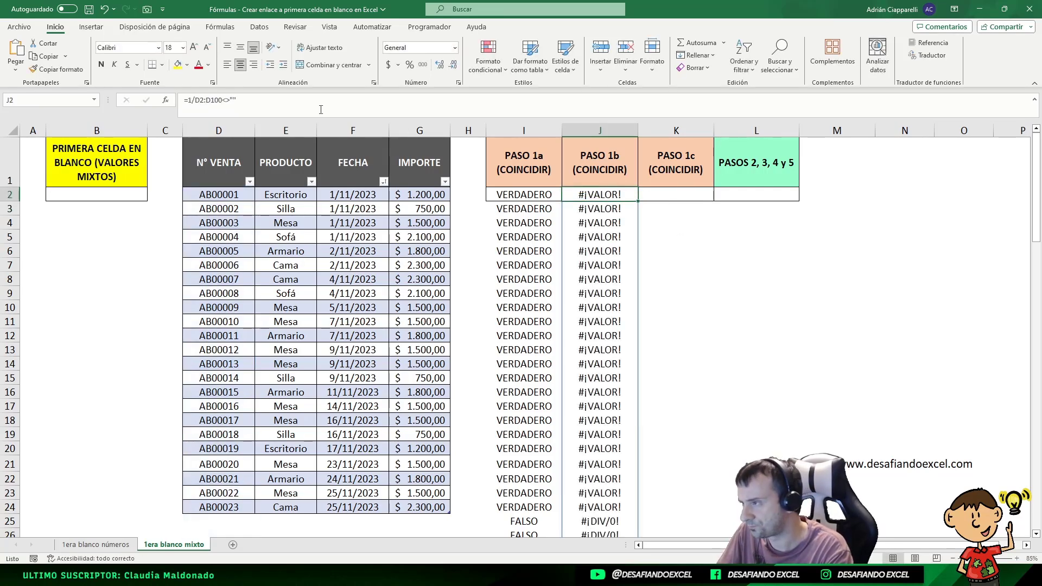
pyautogui.click(195, 100)
pyautogui.write('(')
pyautogui.click(250, 100)
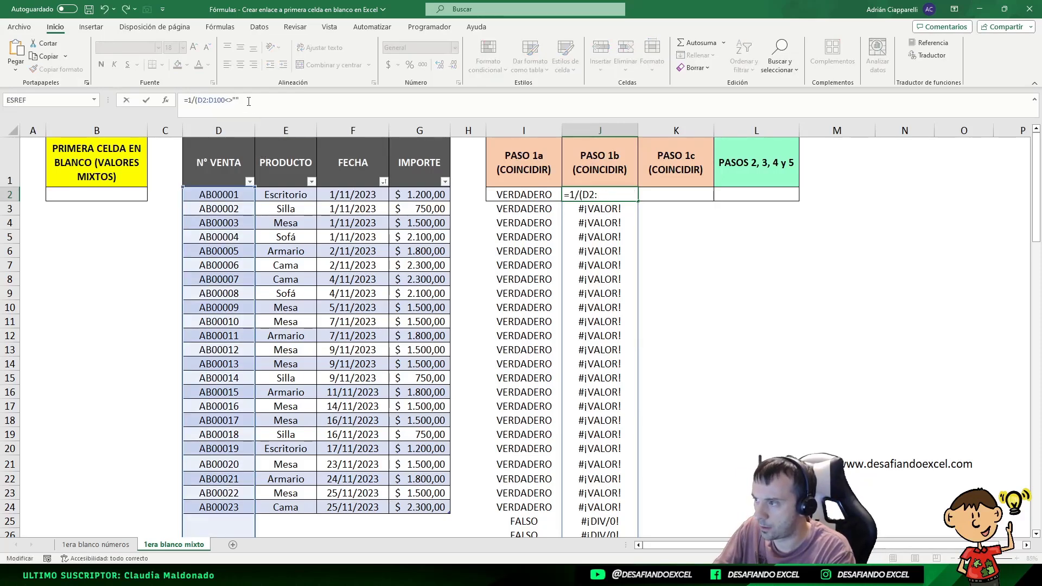
pyautogui.write(')')
pyautogui.press('Return')
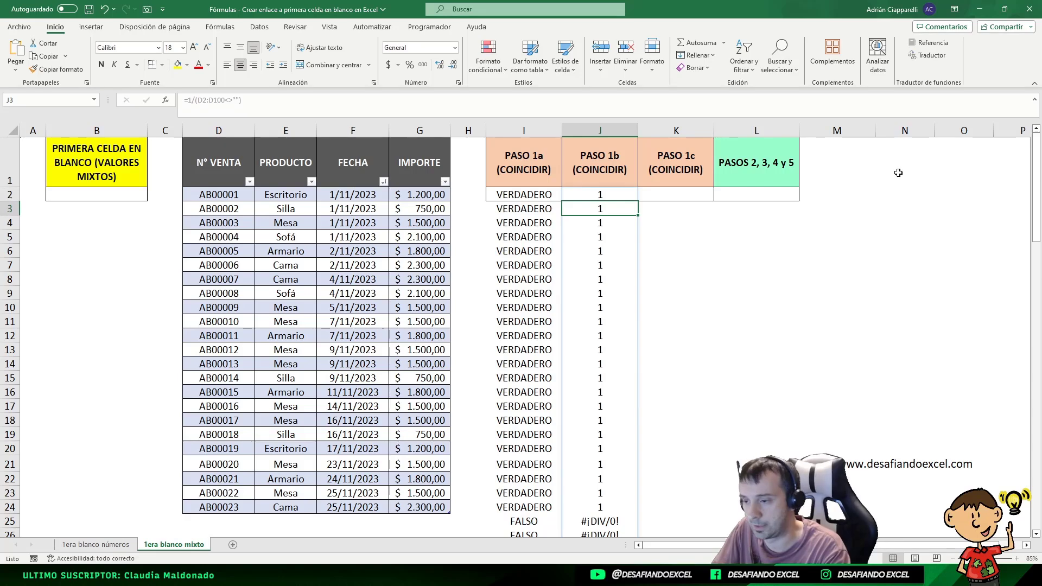
# Step: Review J2's spill: 1 for filled rows and #¡DIV/0! from J25
pyautogui.click(630, 193)
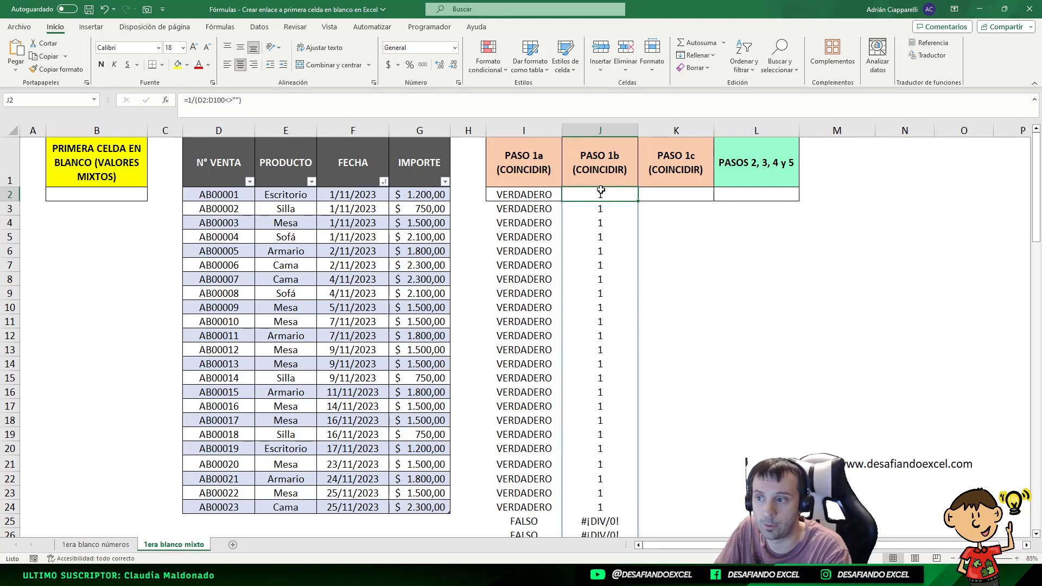
pyautogui.moveTo(601, 194); pyautogui.dragTo(597, 508)
pyautogui.click(599, 521)
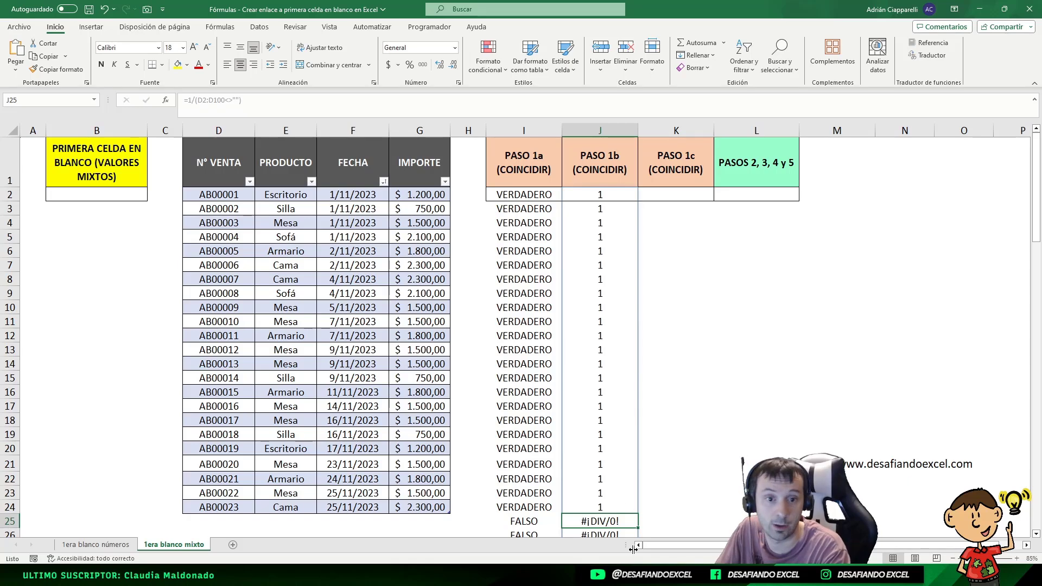
pyautogui.scroll(-2, 629, 386)
pyautogui.scroll(2, 624, 386)
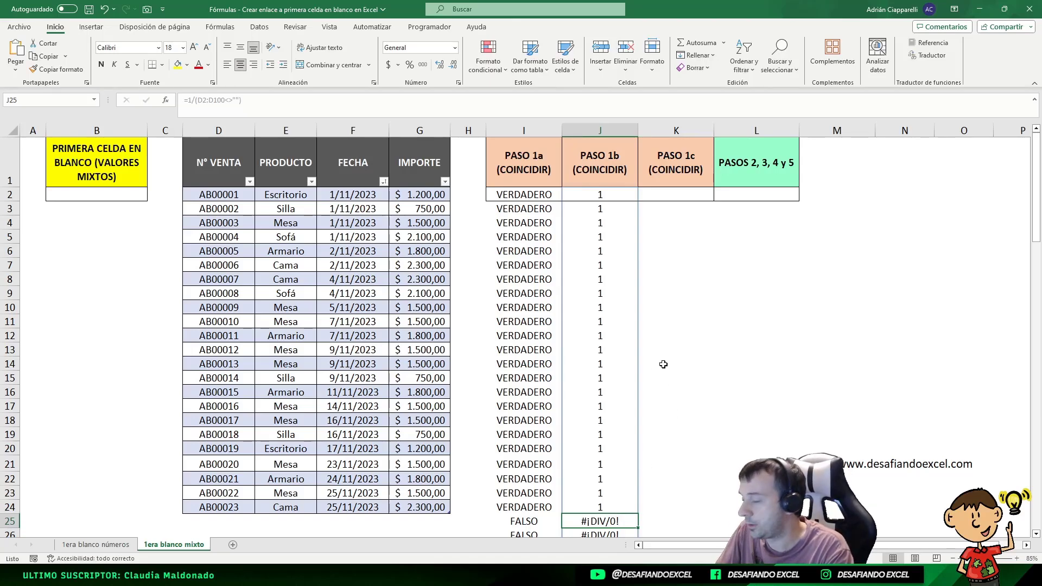
pyautogui.click(665, 195)
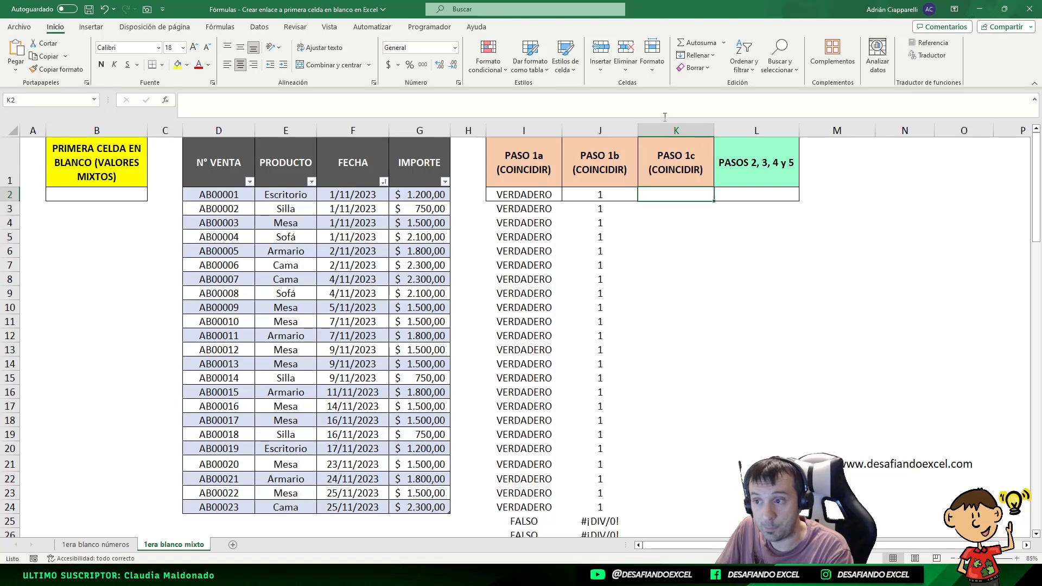
# Step: Turn J2's division formula into =COINCIDIR(2;1/(D2:D100<>"")) in K2
pyautogui.click(585, 194)
pyautogui.press('F2')
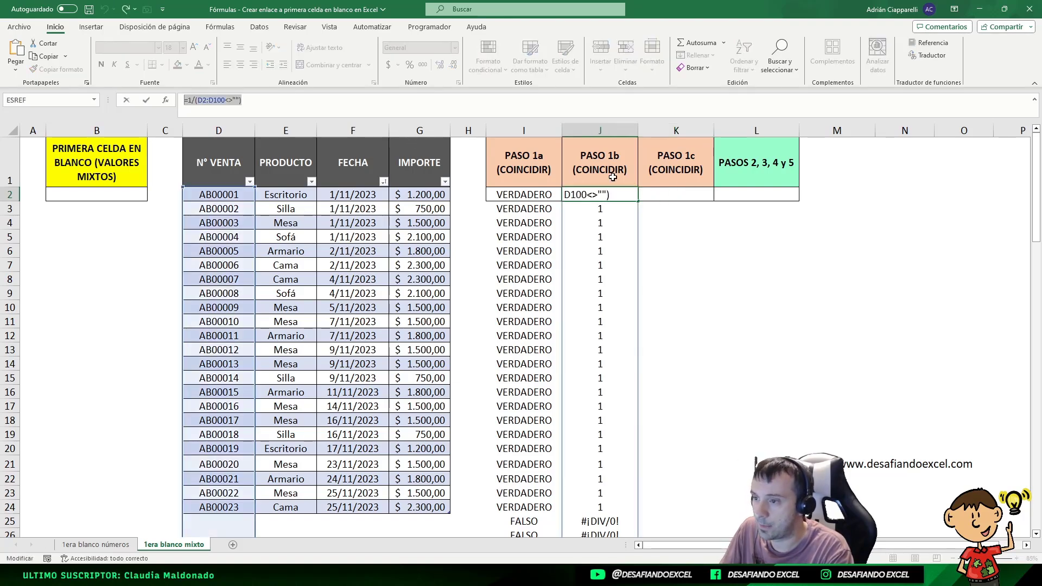
pyautogui.press('Escape')
pyautogui.doubleClick(671, 198)
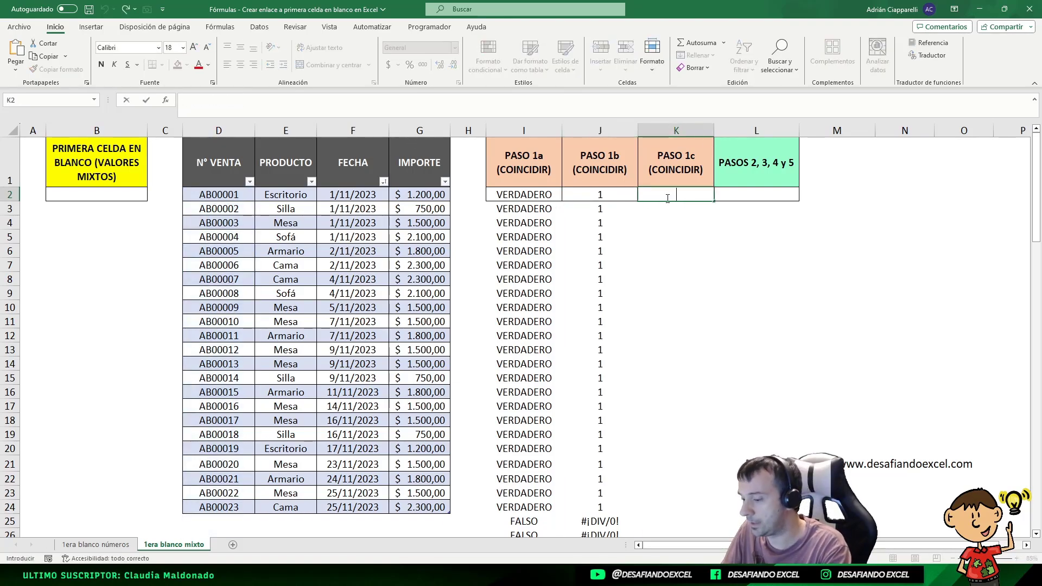
pyautogui.hotkey('ctrl', 'v')
pyautogui.doubleClick(569, 193)
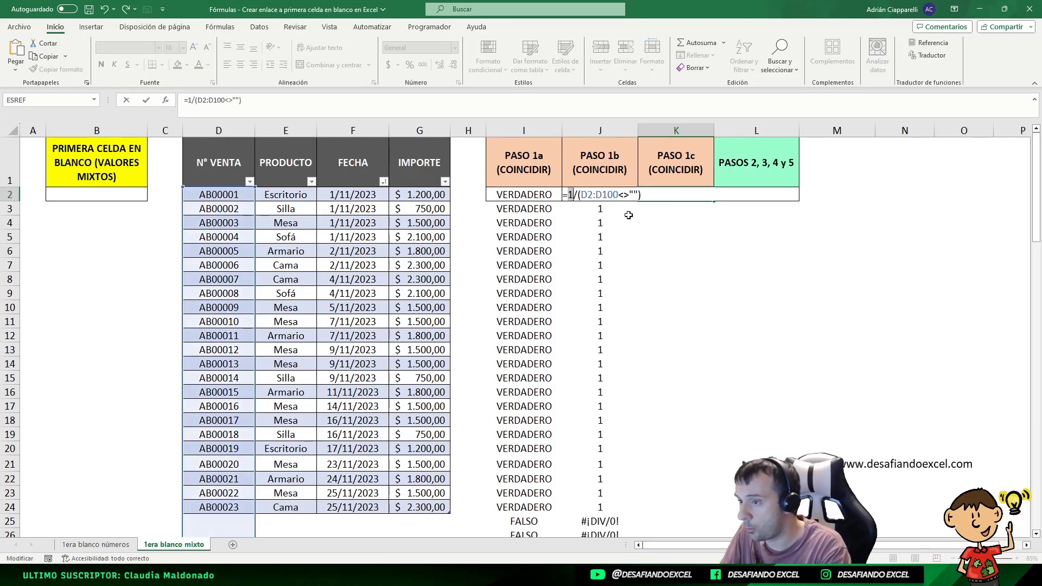
pyautogui.write('CO')
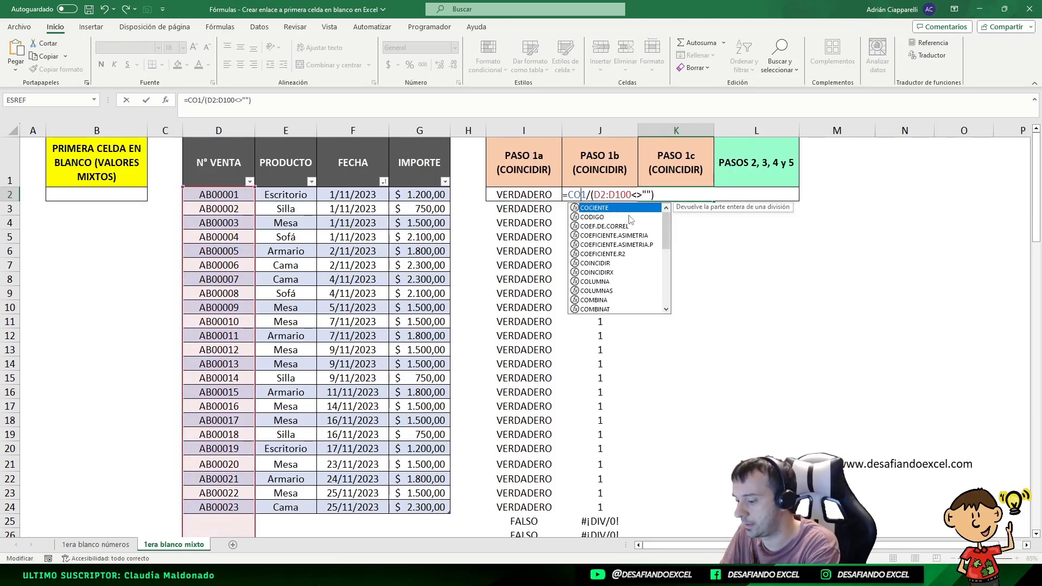
pyautogui.write('INCIDIR')
pyautogui.write('(')
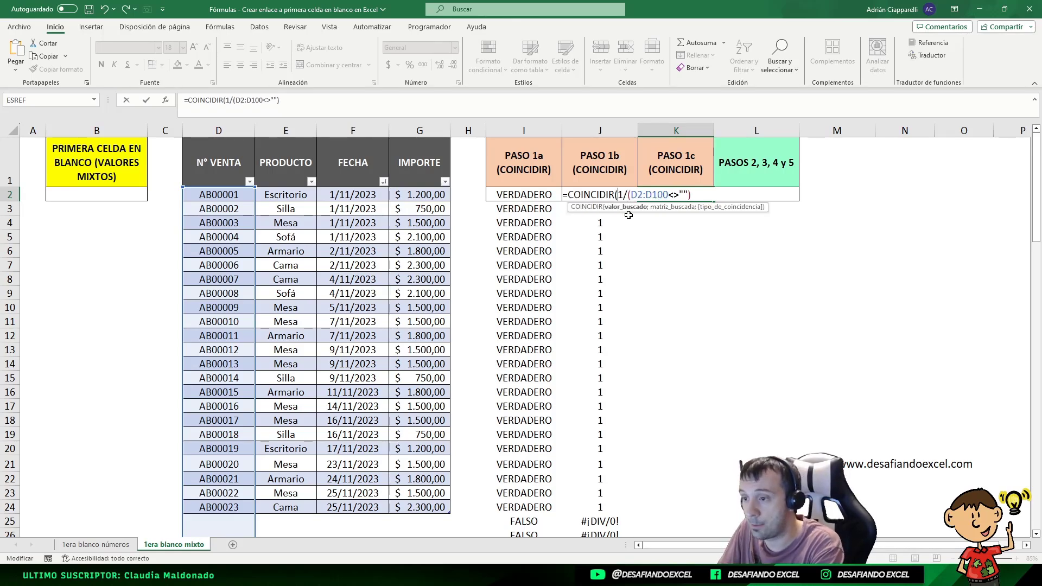
pyautogui.write('2')
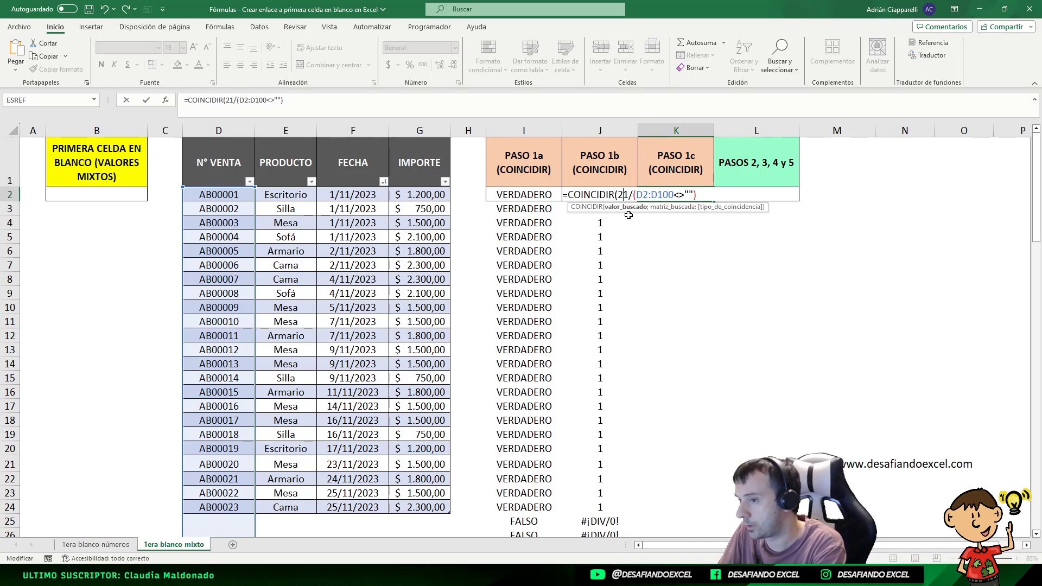
pyautogui.write(';')
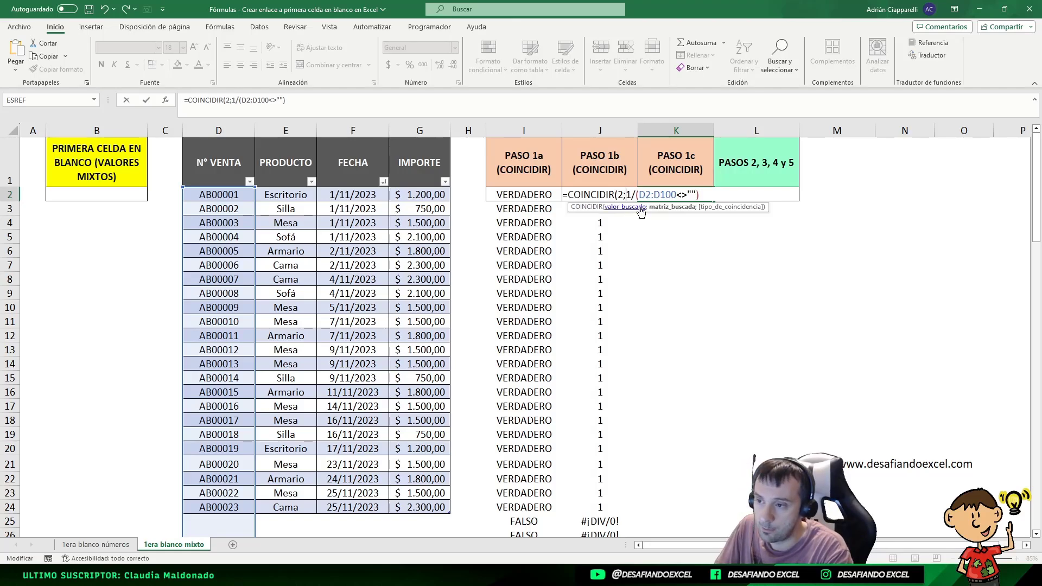
pyautogui.click(709, 196)
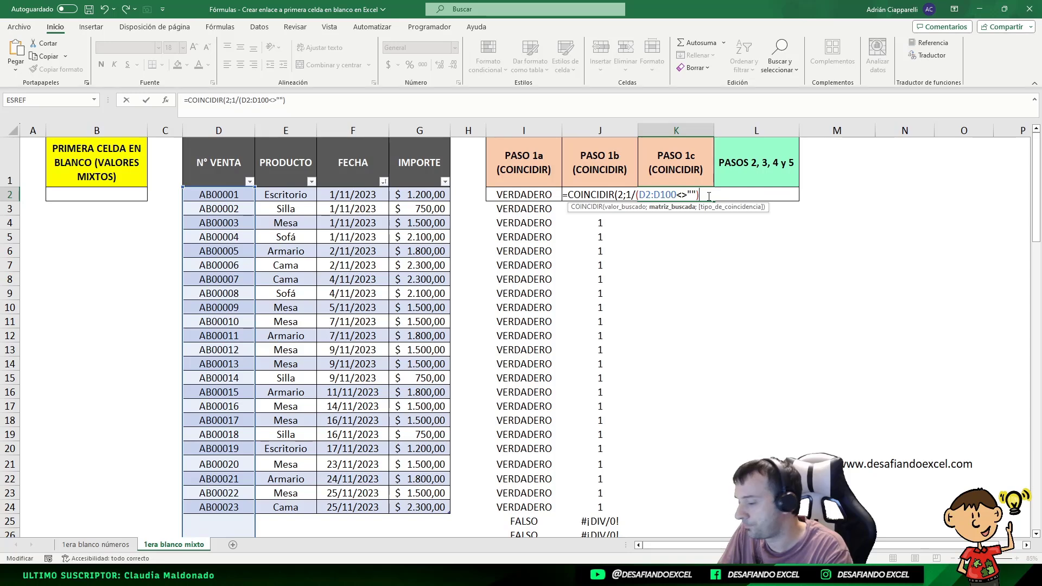
pyautogui.write(')')
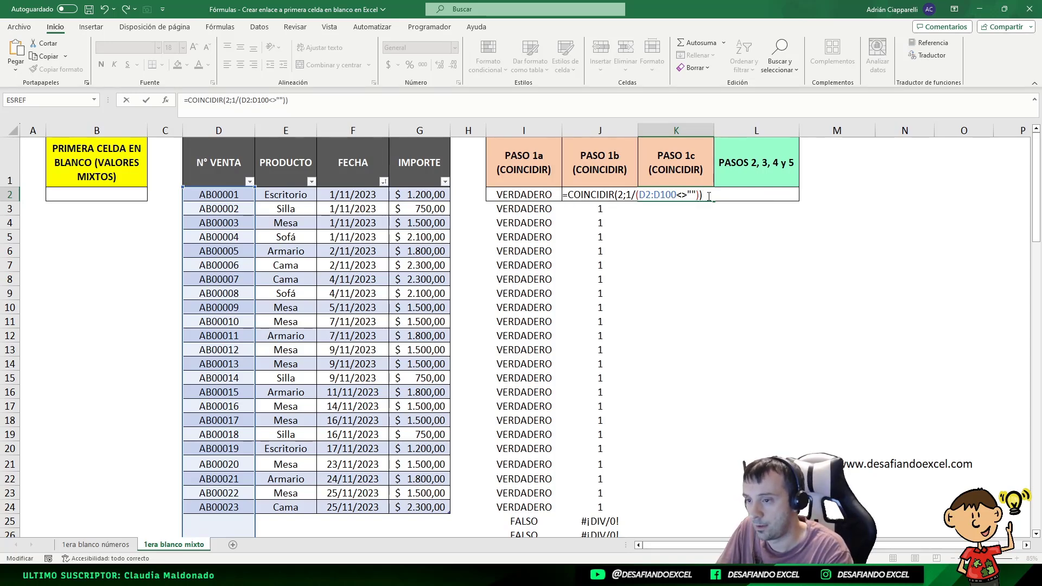
pyautogui.press('Return')
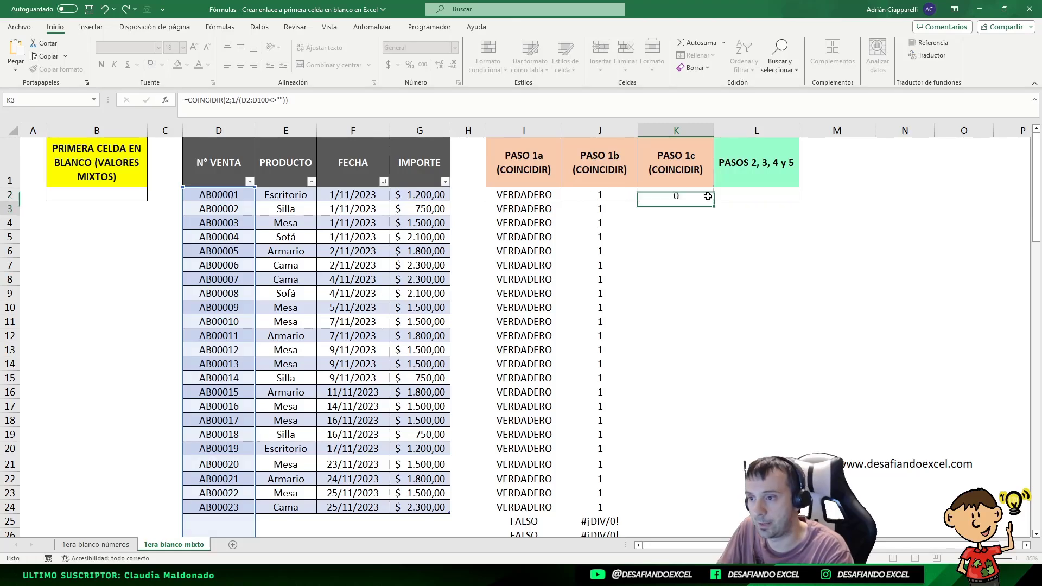
# Step: Check K2 against the filled N° VENTA cells and recommit it to return 24
pyautogui.click(708, 196)
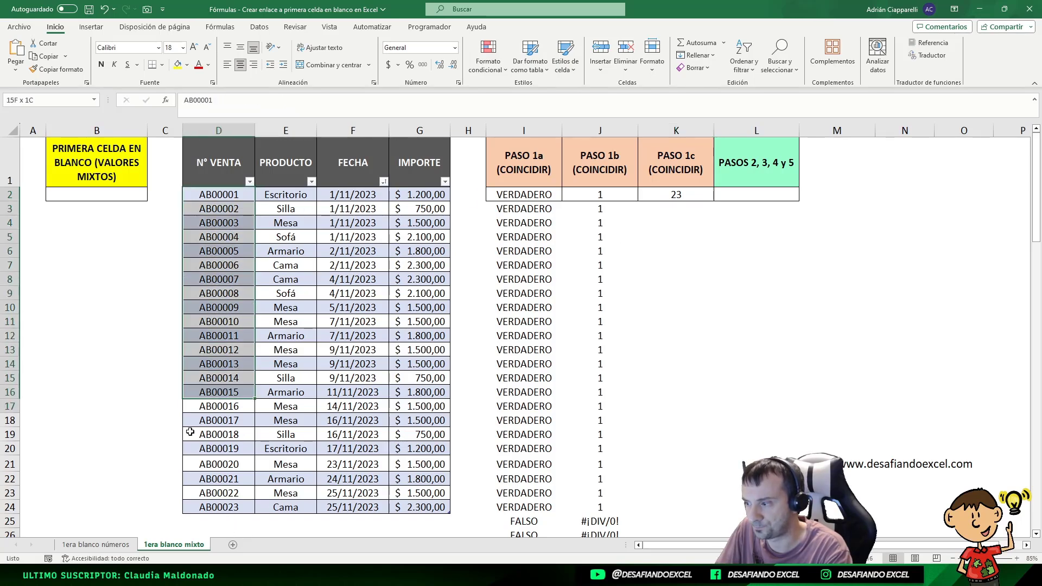
pyautogui.moveTo(227, 200); pyautogui.dragTo(219, 507)
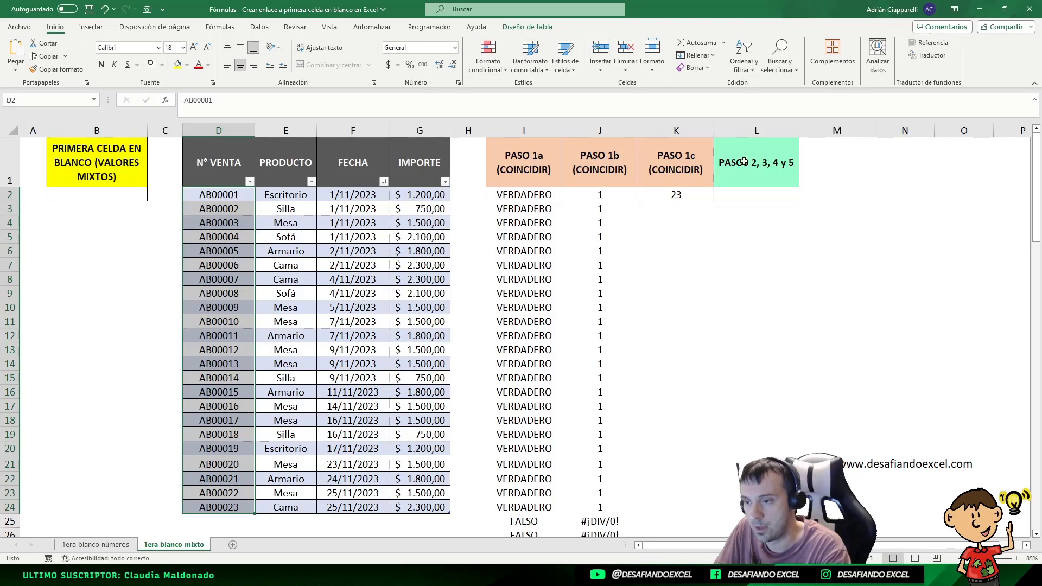
pyautogui.click(698, 193)
pyautogui.doubleClick(700, 195)
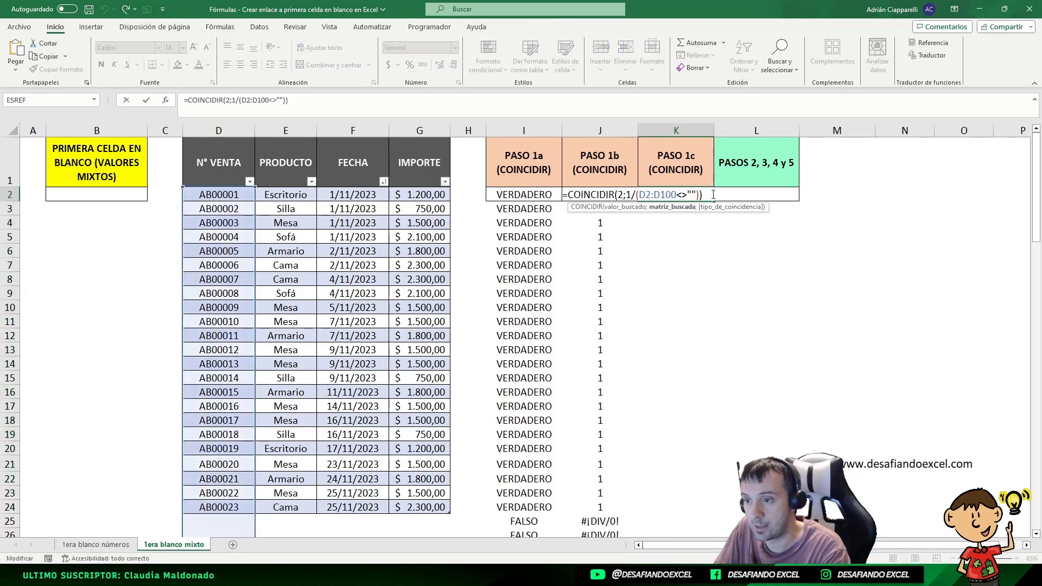
pyautogui.press('Return')
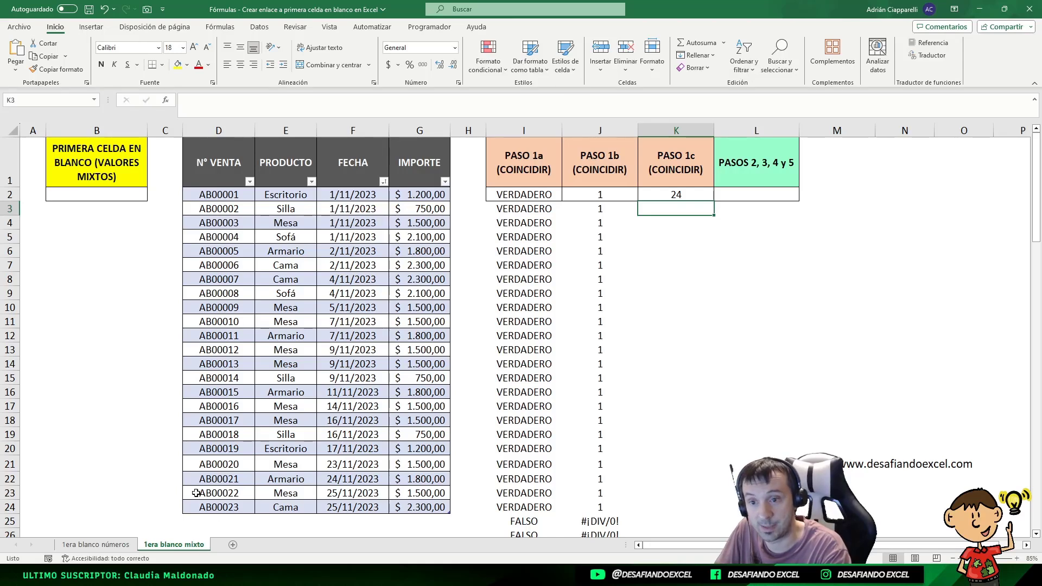
pyautogui.click(113, 546)
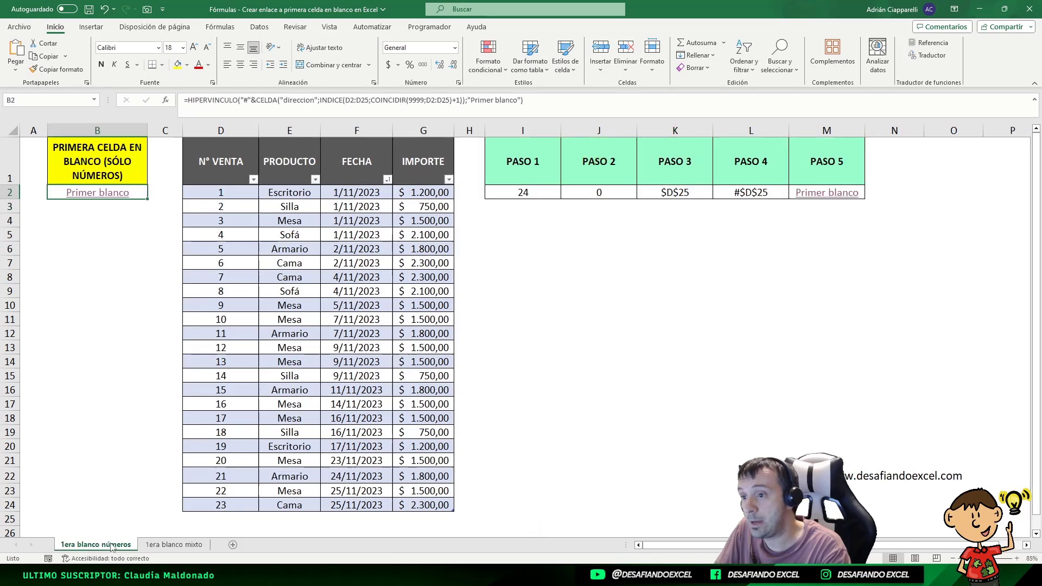
pyautogui.click(544, 192)
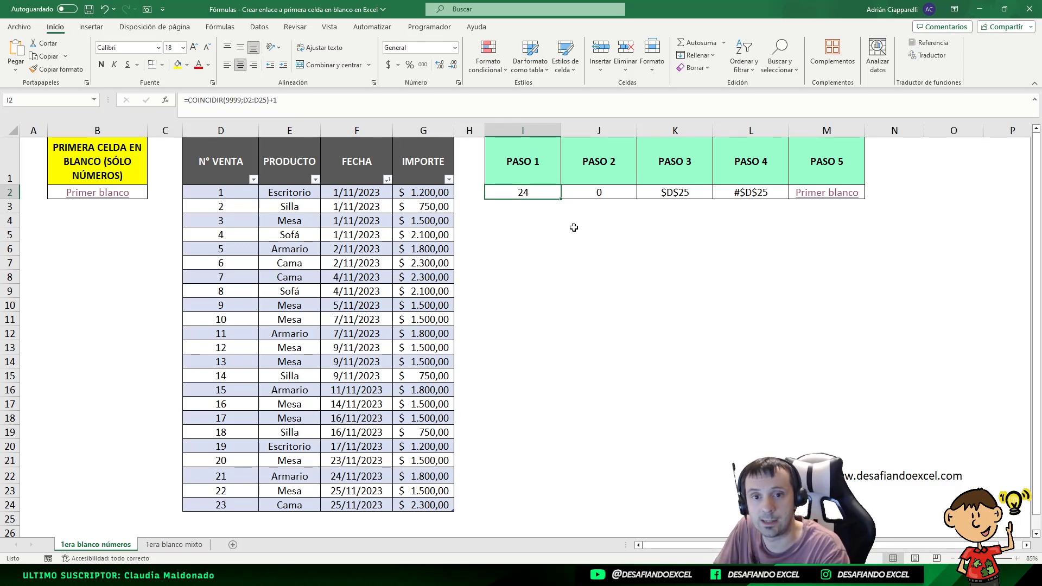
pyautogui.click(174, 544)
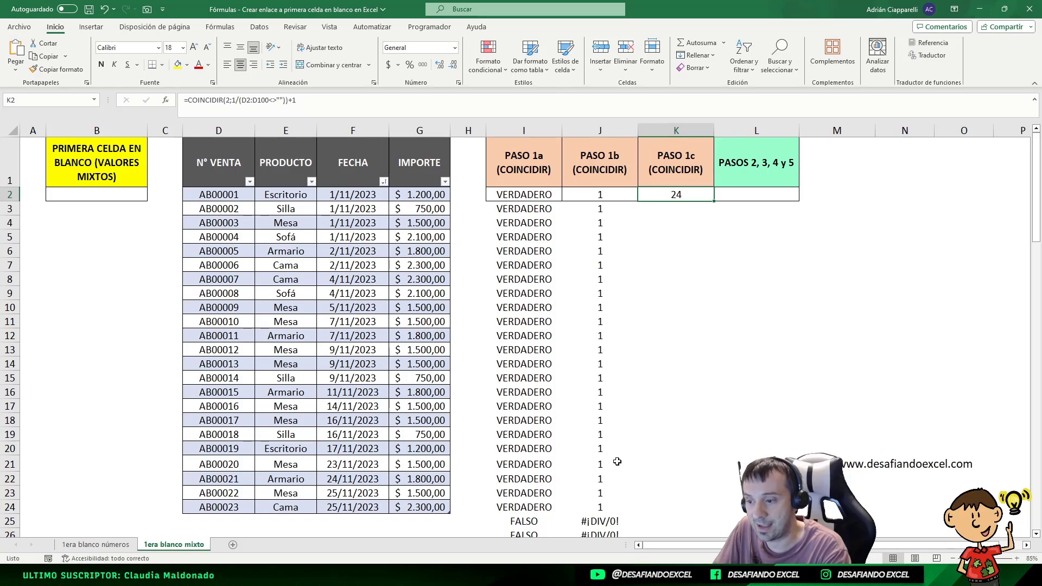
pyautogui.click(602, 508)
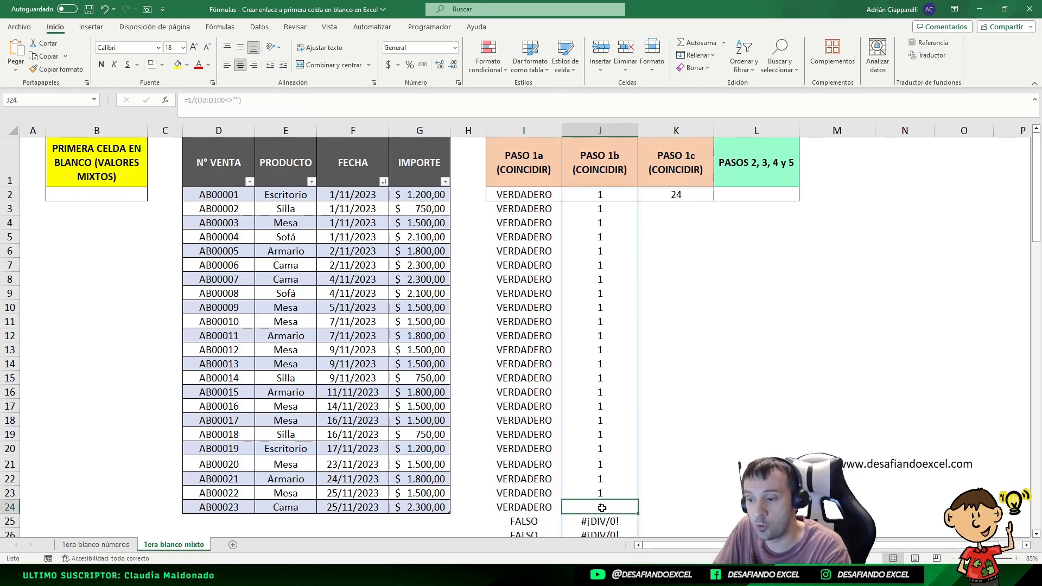
pyautogui.click(222, 508)
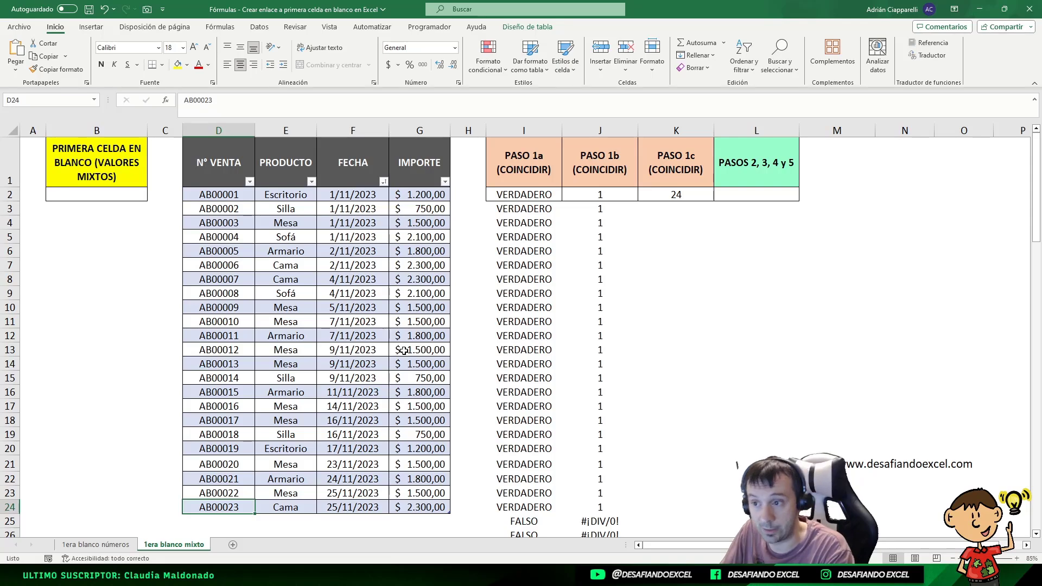
pyautogui.click(680, 195)
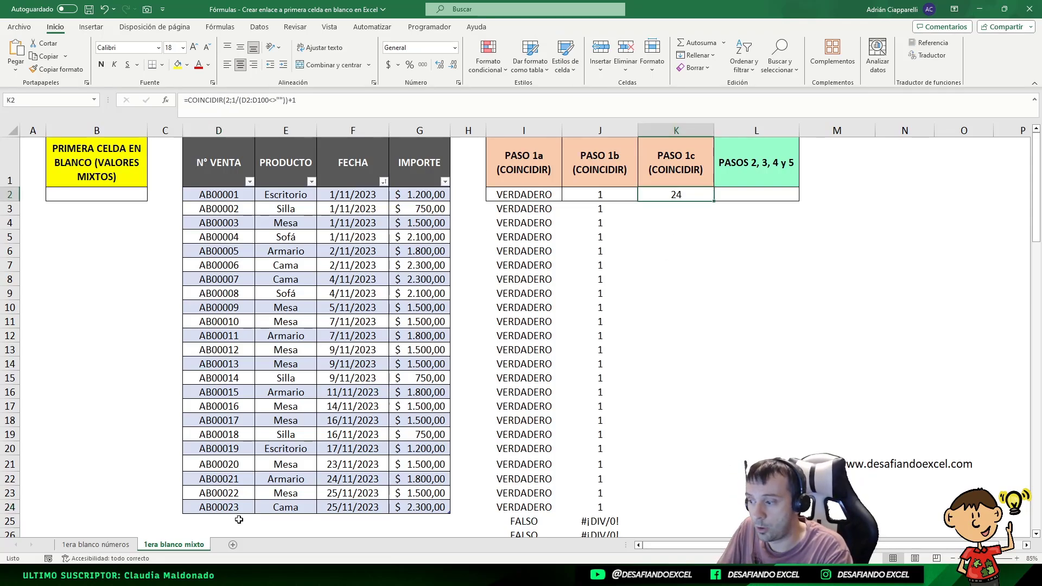
pyautogui.click(222, 521)
pyautogui.click(222, 194)
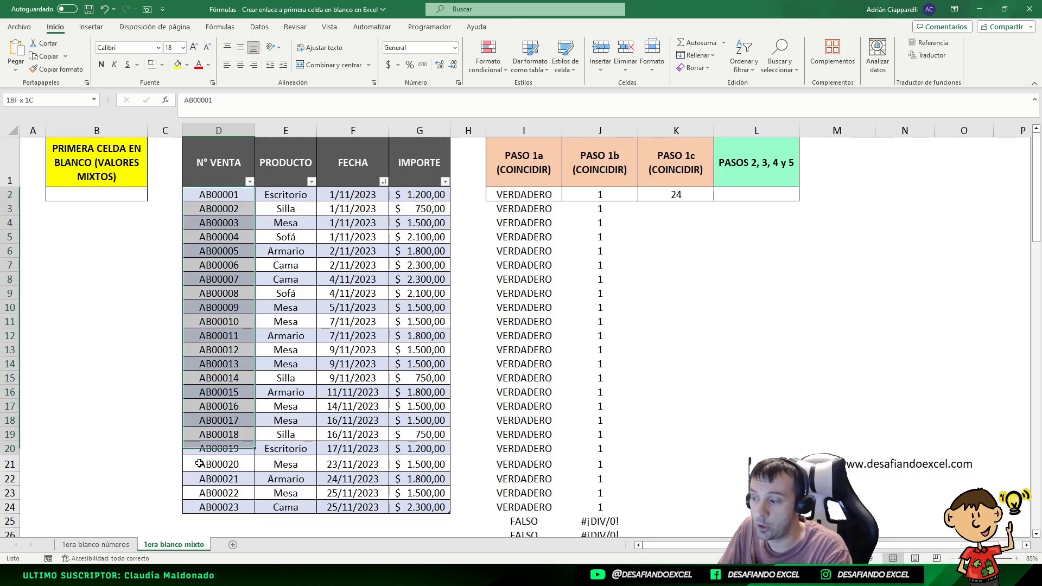
pyautogui.moveTo(222, 195); pyautogui.dragTo(221, 521)
pyautogui.click(221, 518)
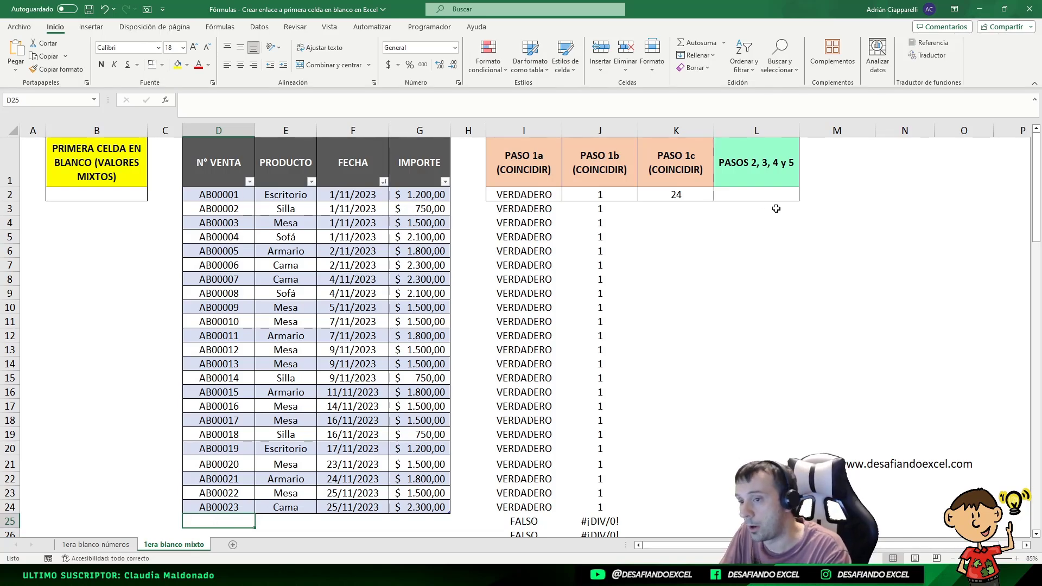
# Step: Paste M2's Primer blanco HIPERVINCULO formula from 1era blanco números into L2, which shows #N/D
pyautogui.click(754, 199)
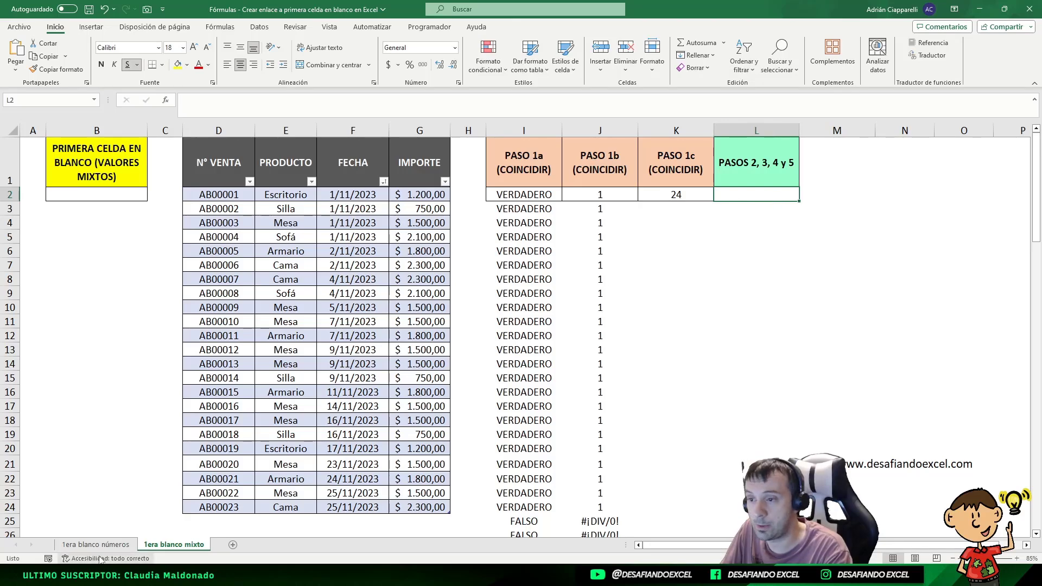
pyautogui.click(120, 546)
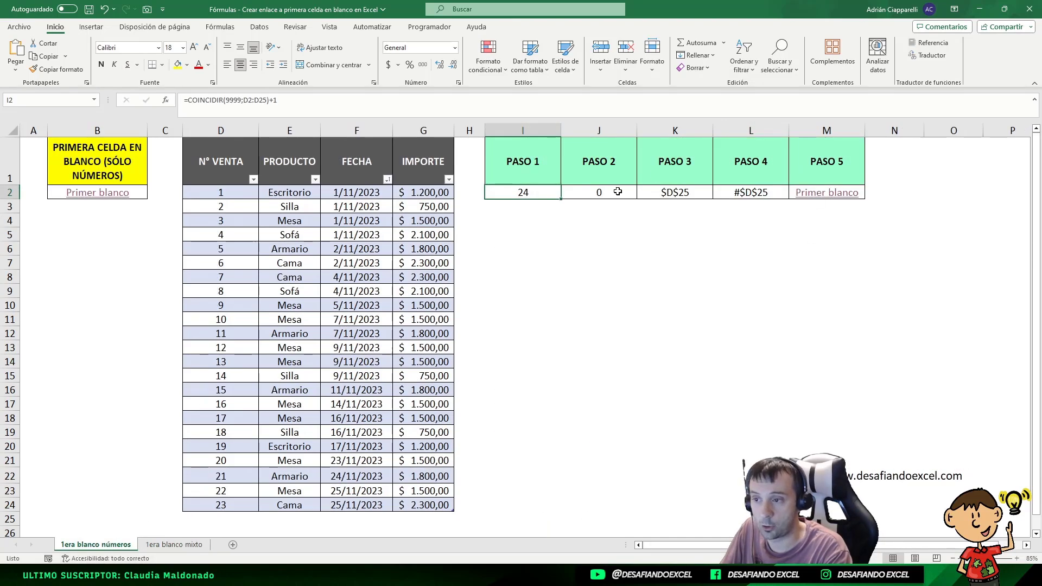
pyautogui.click(173, 545)
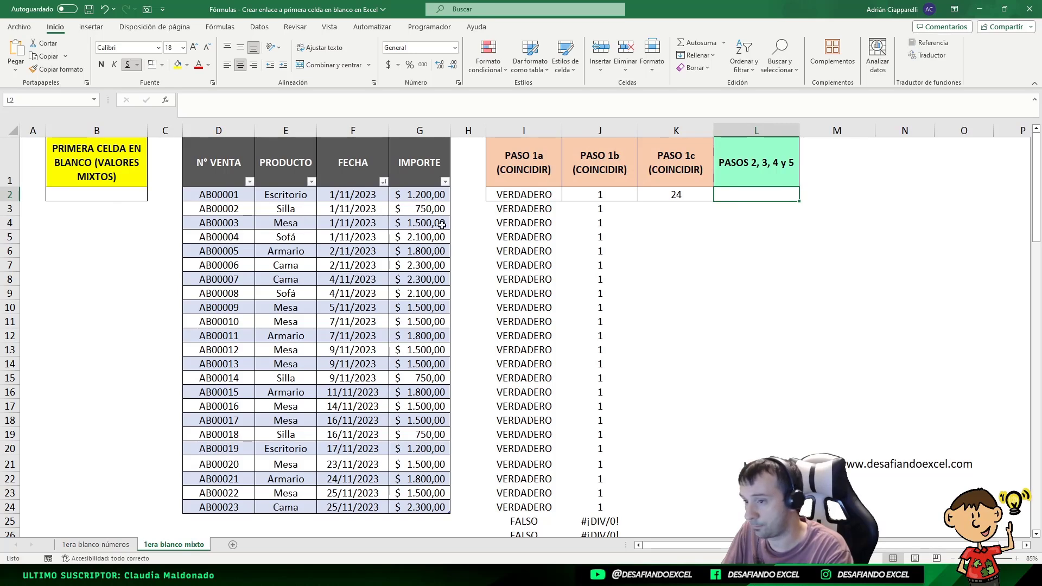
pyautogui.click(95, 544)
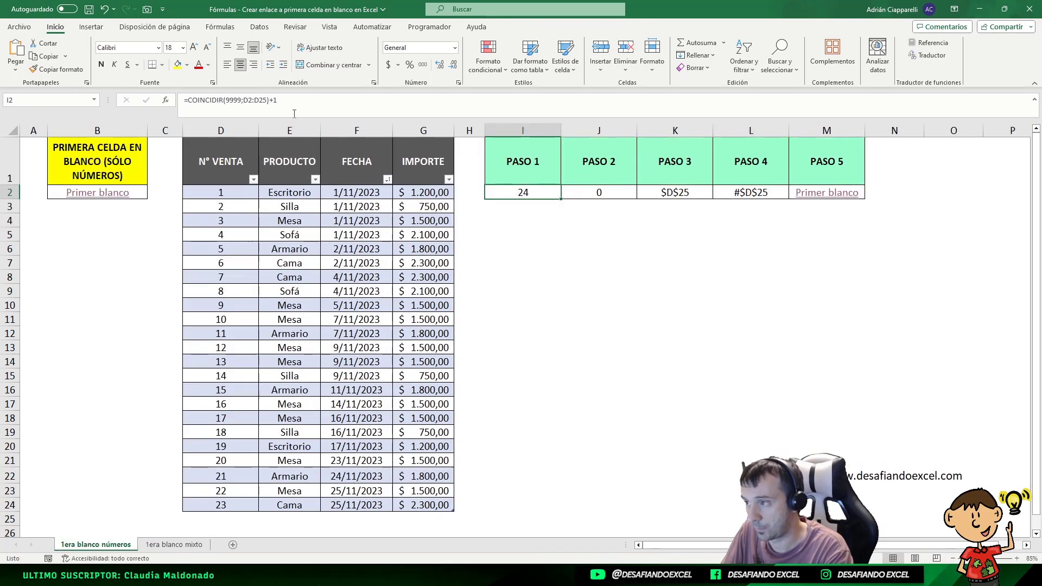
pyautogui.click(792, 189)
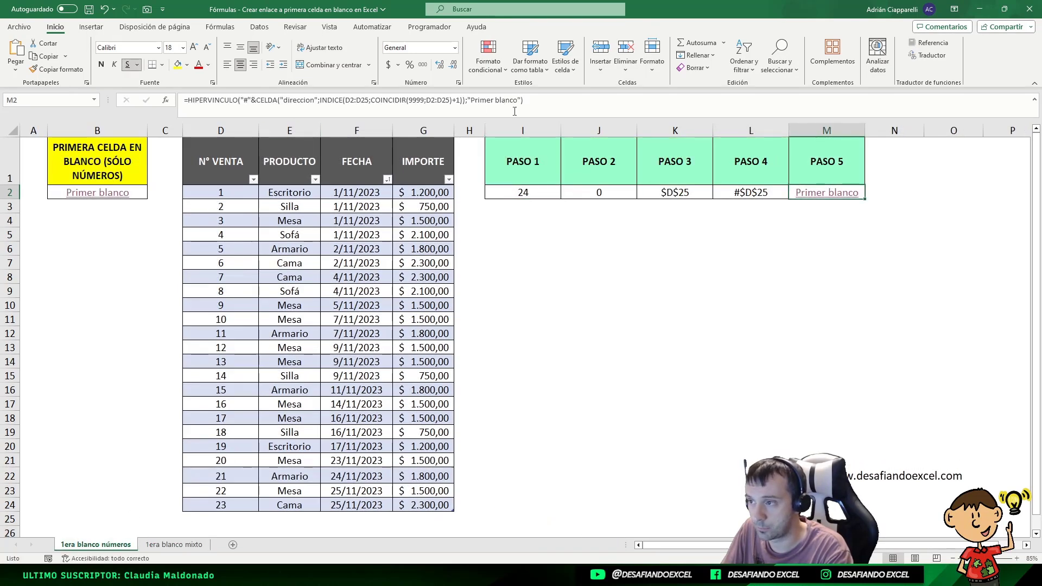
pyautogui.click(174, 544)
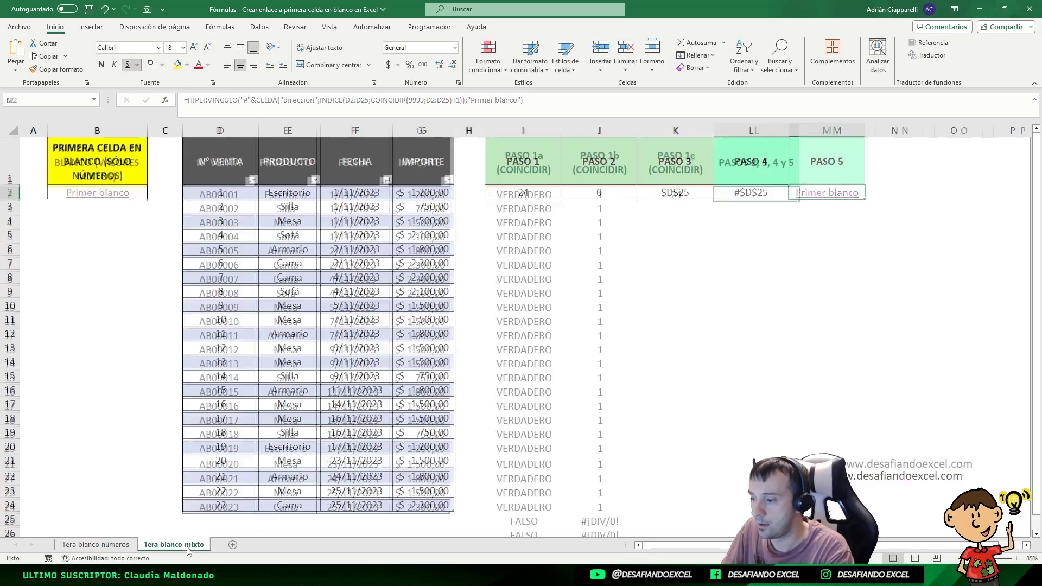
pyautogui.doubleClick(764, 194)
pyautogui.write('=HIPERVINCULO("#"&CELDA("direccion";INDICE(D2:D25;COINCIDIR(9999;D2:D25)+1));"Primer blanco")')
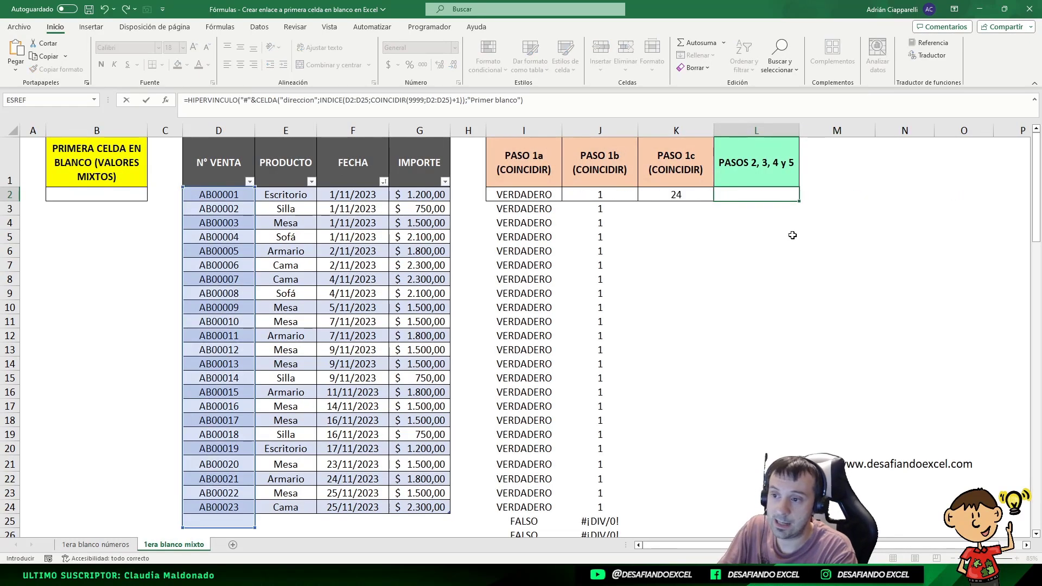
pyautogui.hotkey('ctrl', 'Return')
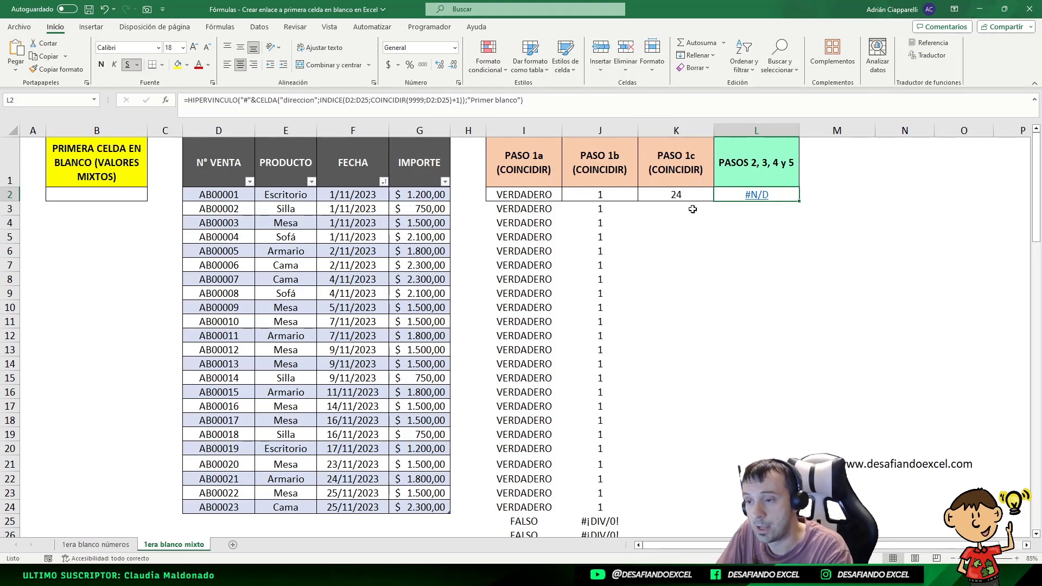
# Step: Replace L2's COINCIDIR(9999;D2:D25)+1 with K2's COINCIDIR(2;1/(D2:D100<>"")) expression
pyautogui.click(645, 211)
pyautogui.moveTo(301, 100); pyautogui.dragTo(190, 104)
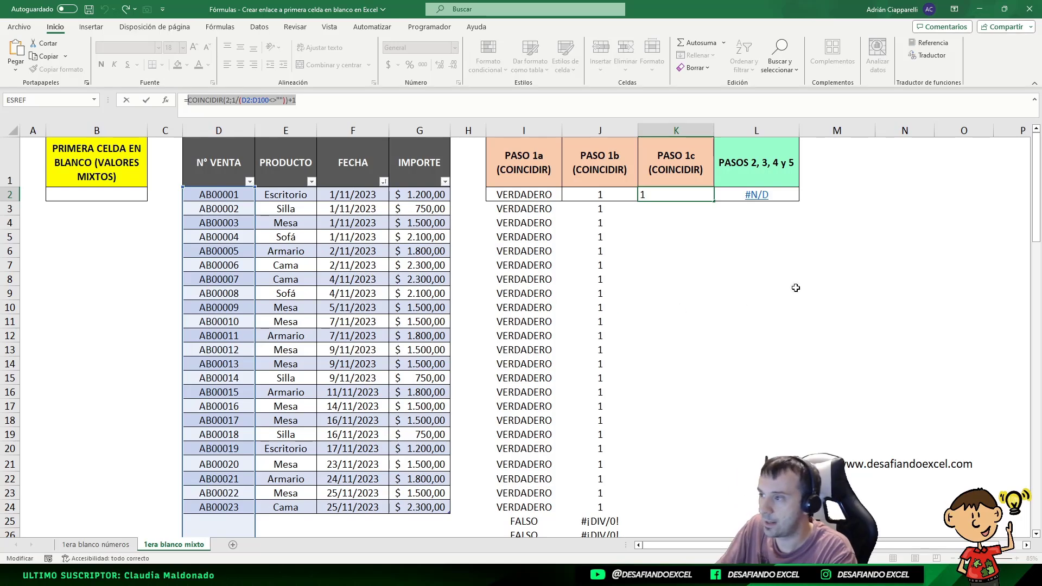
pyautogui.press('Escape')
pyautogui.click(771, 194)
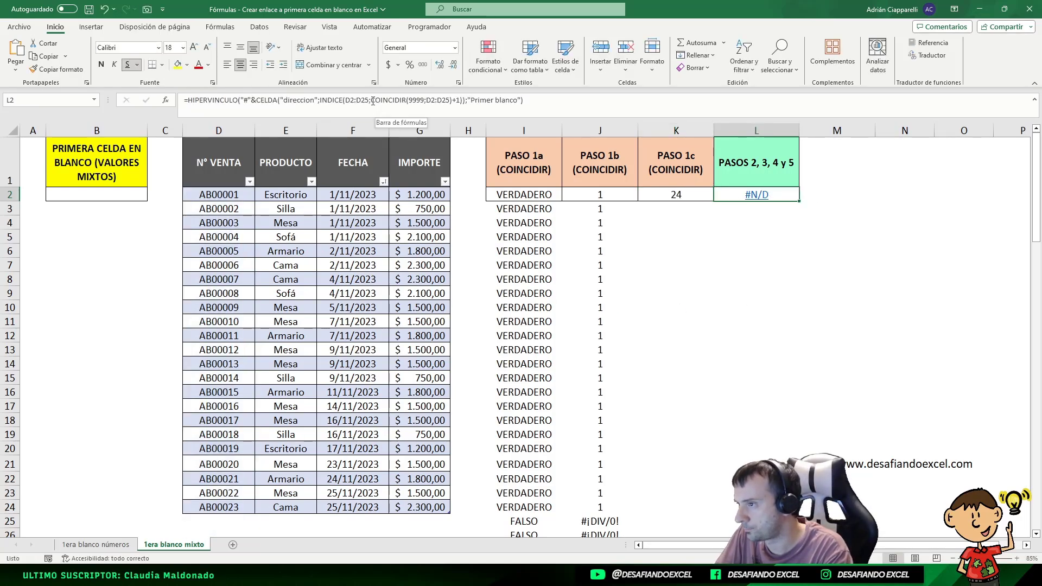
pyautogui.moveTo(372, 101); pyautogui.dragTo(462, 111)
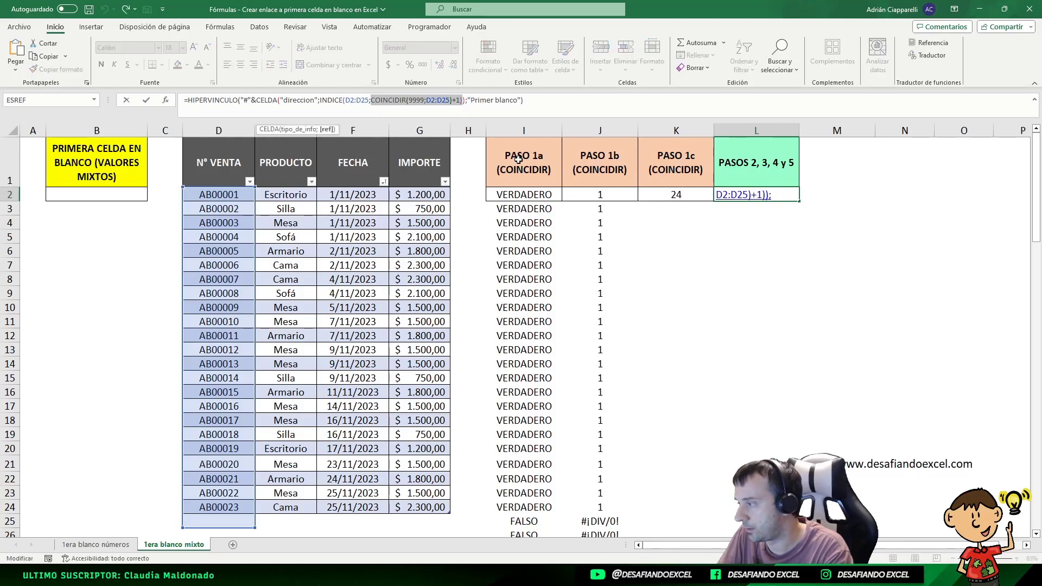
pyautogui.write('COINCIDIR(2;1/(D2:D100<>""))+1)')
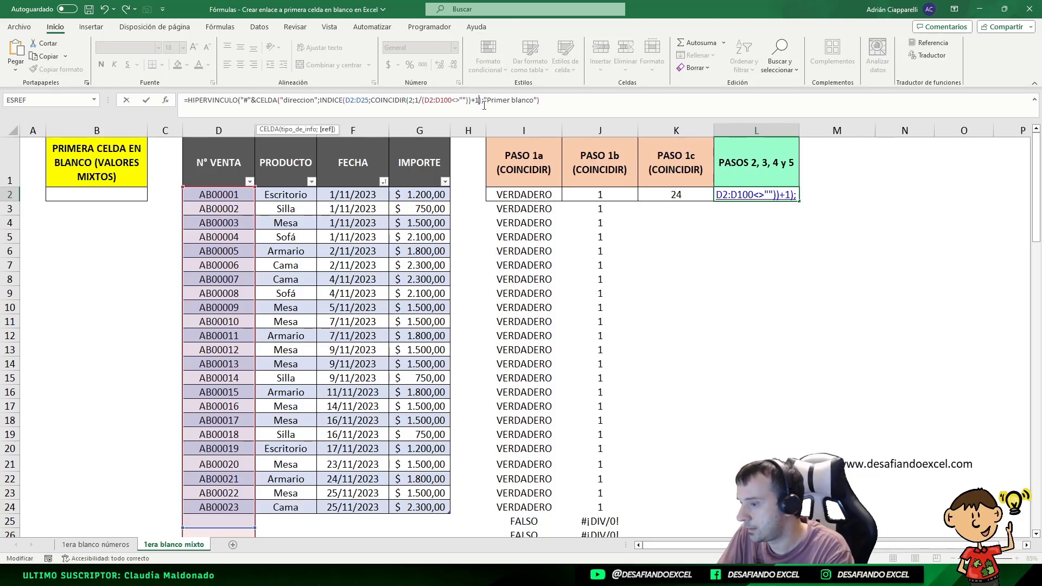
pyautogui.write(')')
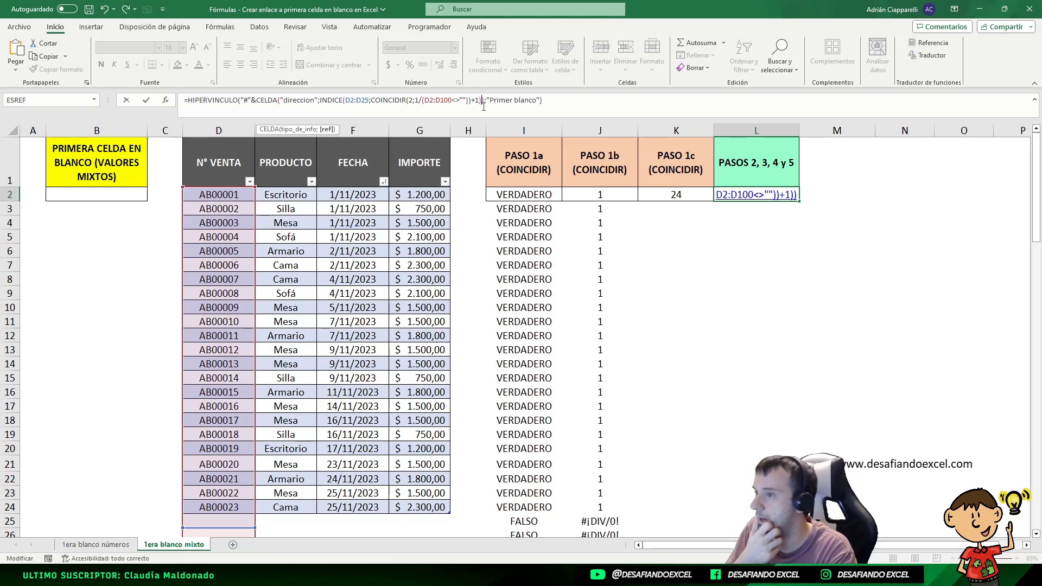
pyautogui.press('Return')
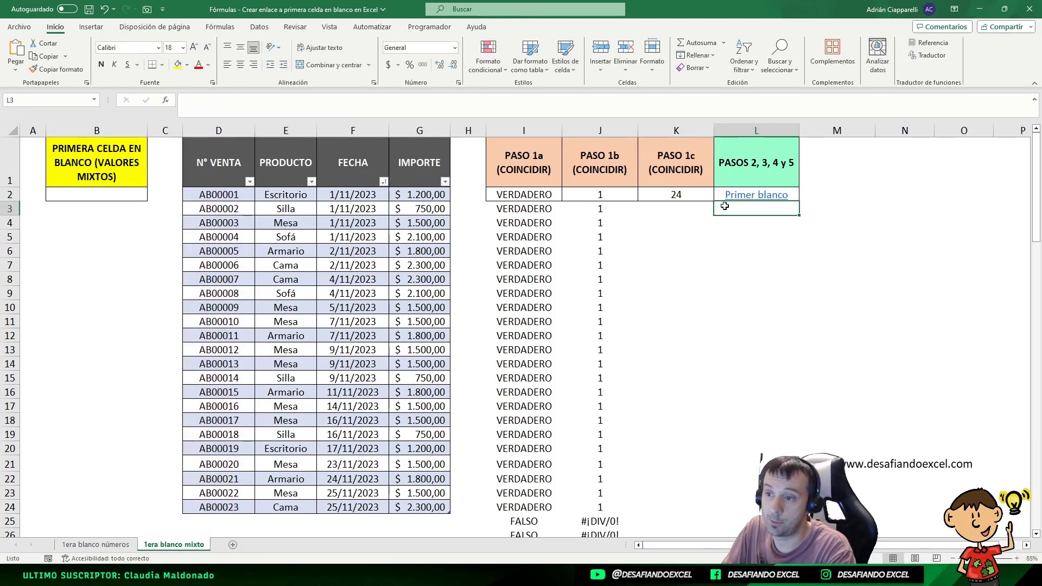
# Step: Copy L2's hyperlink formula into B2 and confirm it jumps to D25
pyautogui.click(718, 195)
pyautogui.click(613, 108)
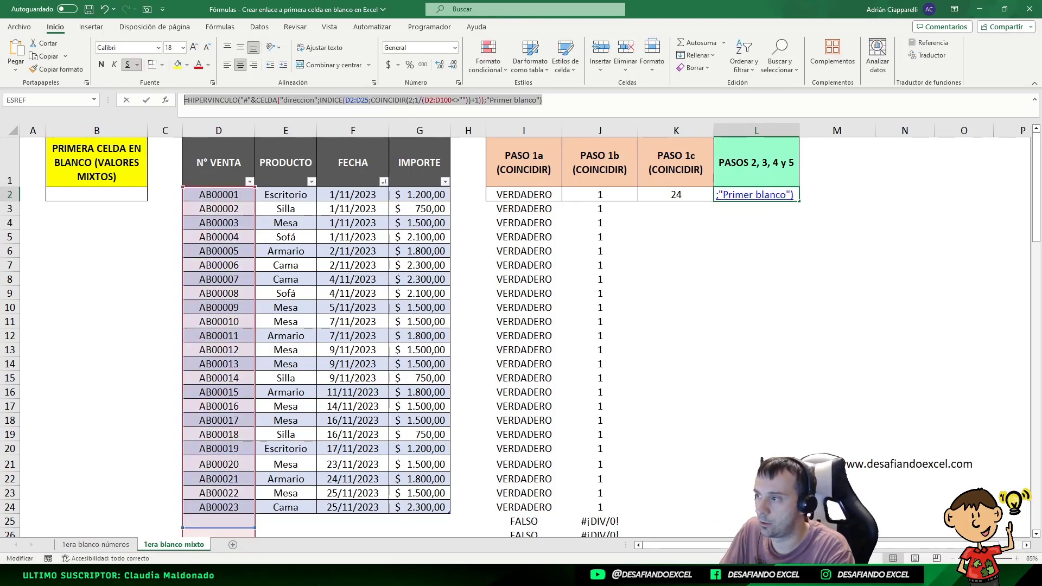
pyautogui.press('Escape')
pyautogui.doubleClick(102, 200)
pyautogui.write('=HIPERVINCULO("#"&CELDA("direccion";INDICE(D2:D25;COINCIDIR(2;1/(D2:D100<>""))+1));"Primer blanco")')
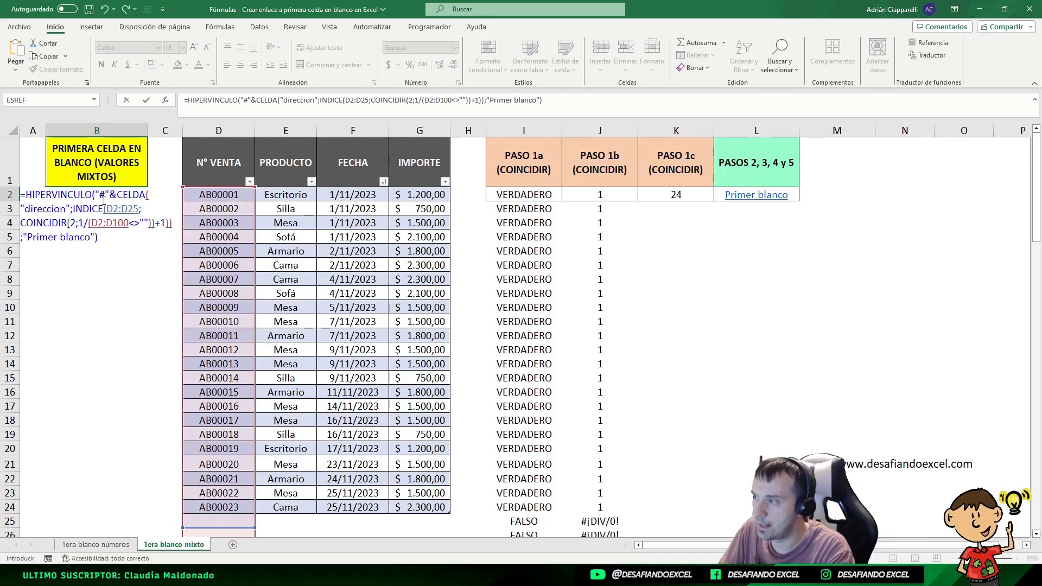
pyautogui.press('Return')
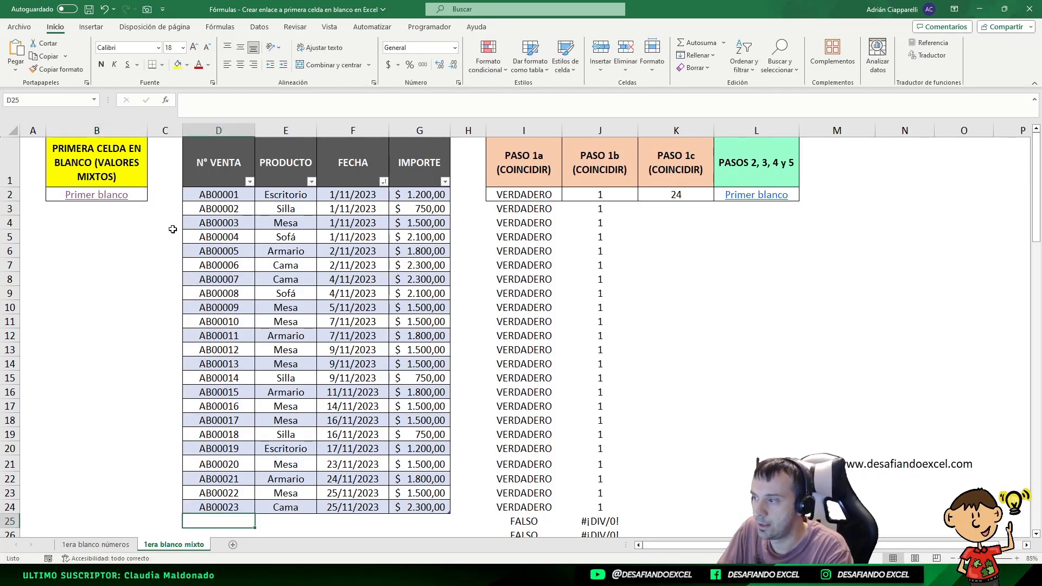
pyautogui.click(98, 195)
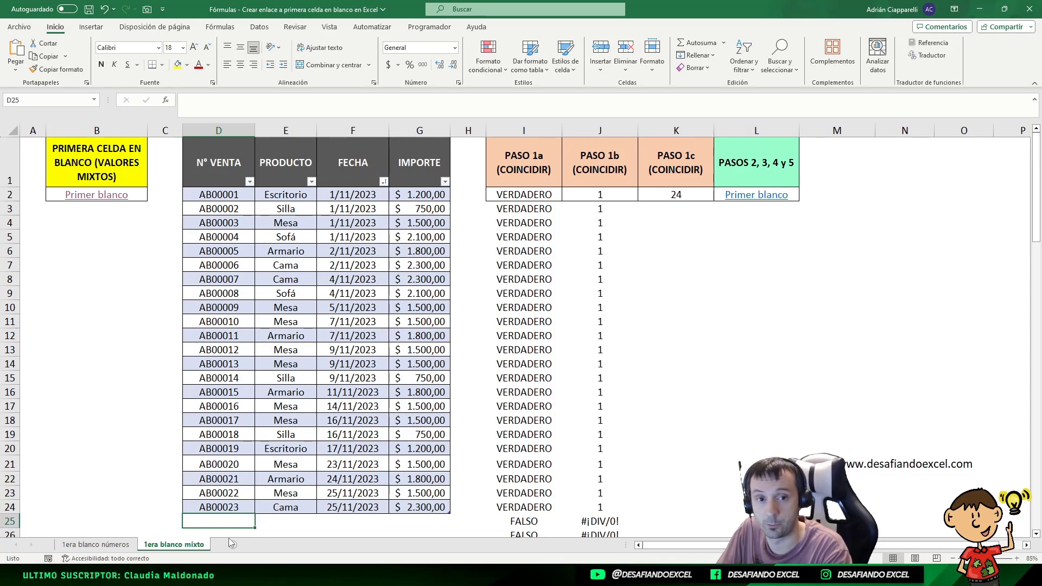
pyautogui.click(118, 544)
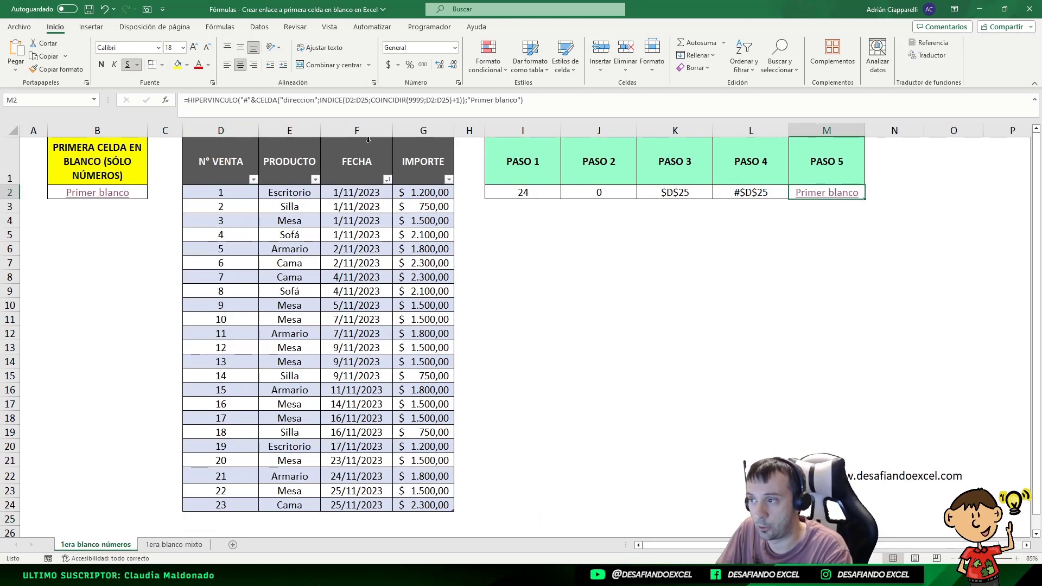
pyautogui.doubleClick(415, 101)
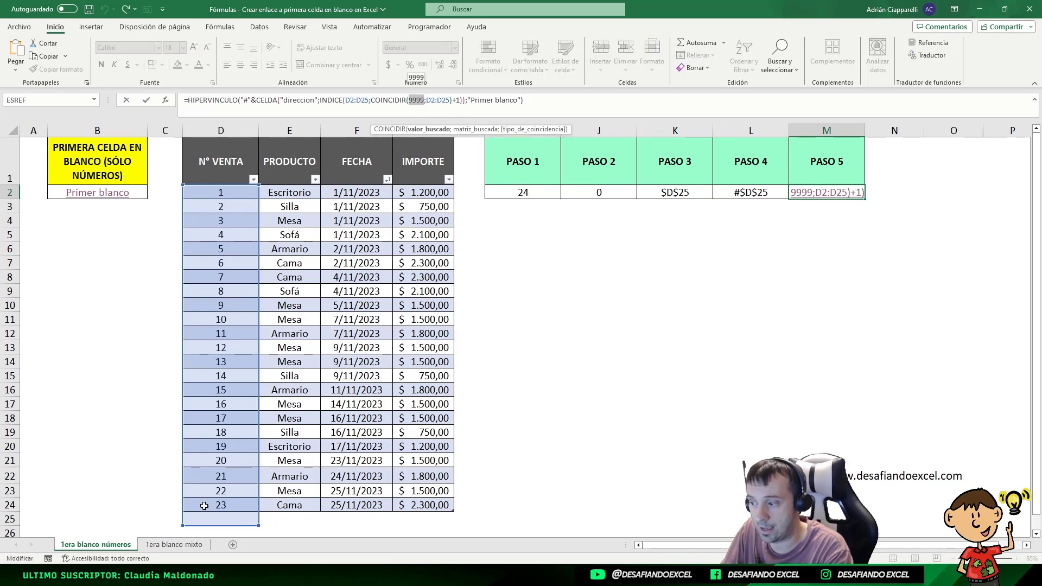
pyautogui.press('Escape')
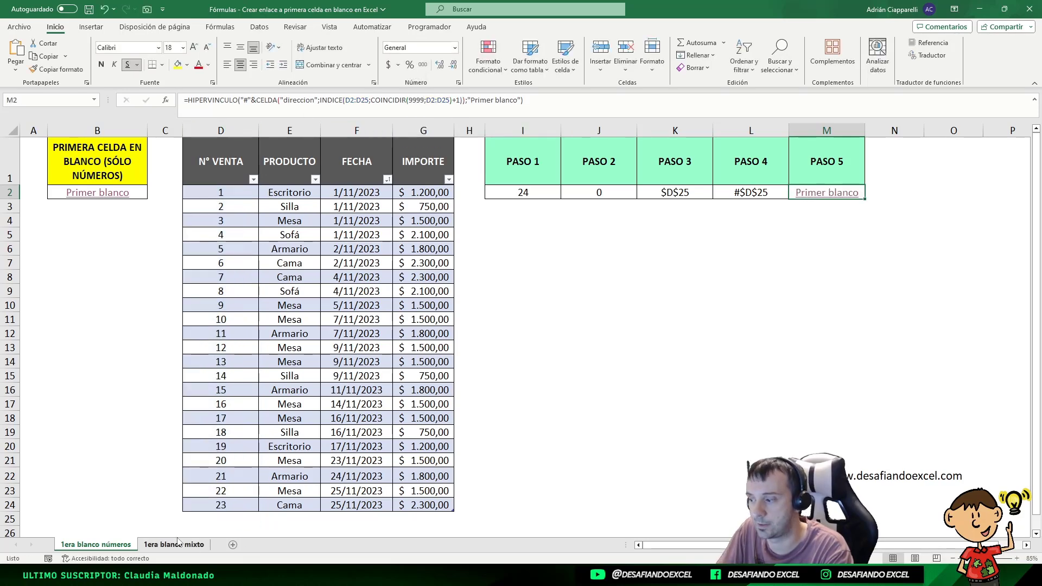
pyautogui.click(175, 545)
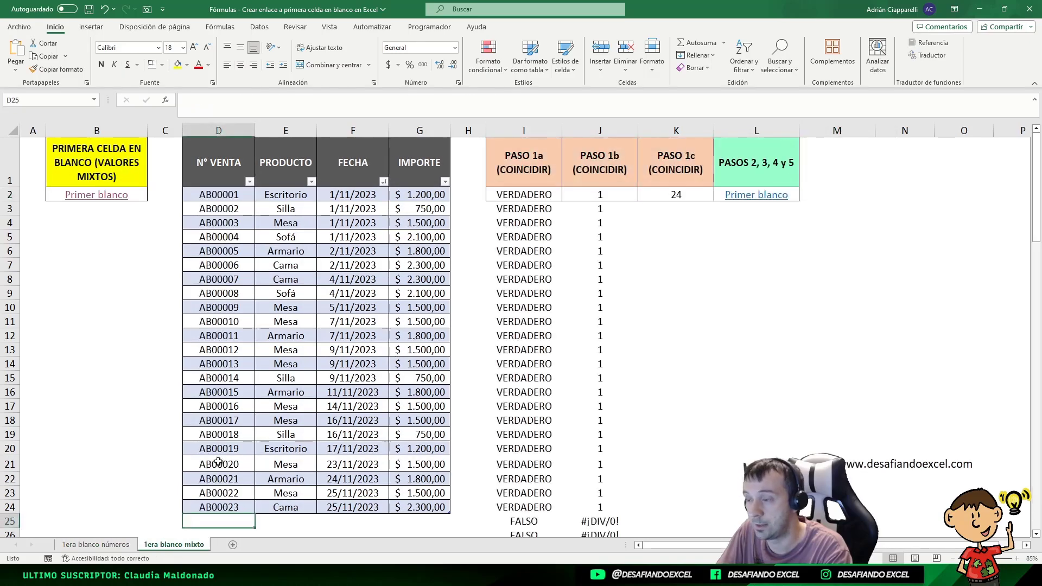
pyautogui.click(144, 195)
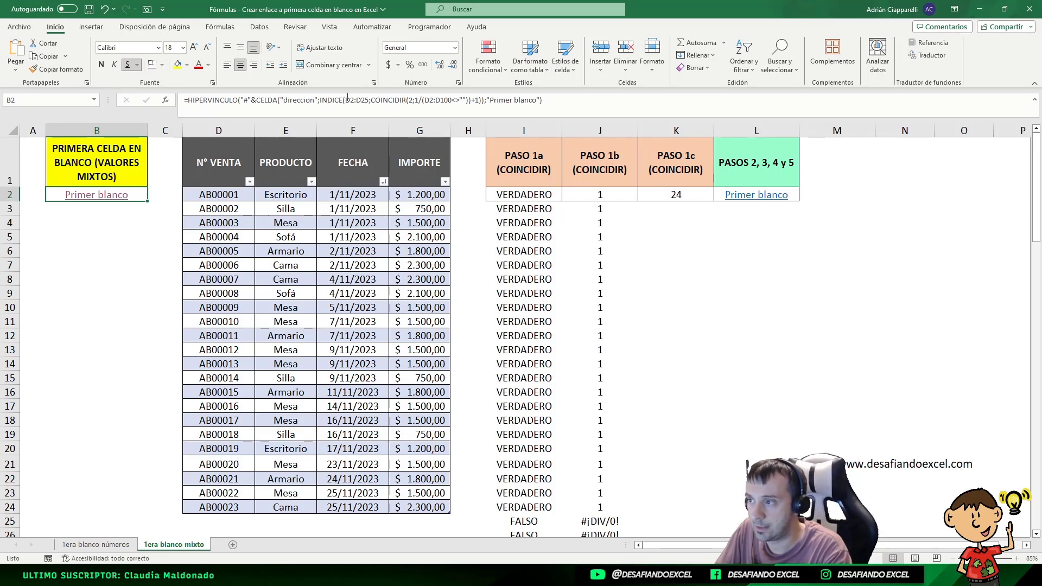
pyautogui.moveTo(346, 100); pyautogui.dragTo(366, 100)
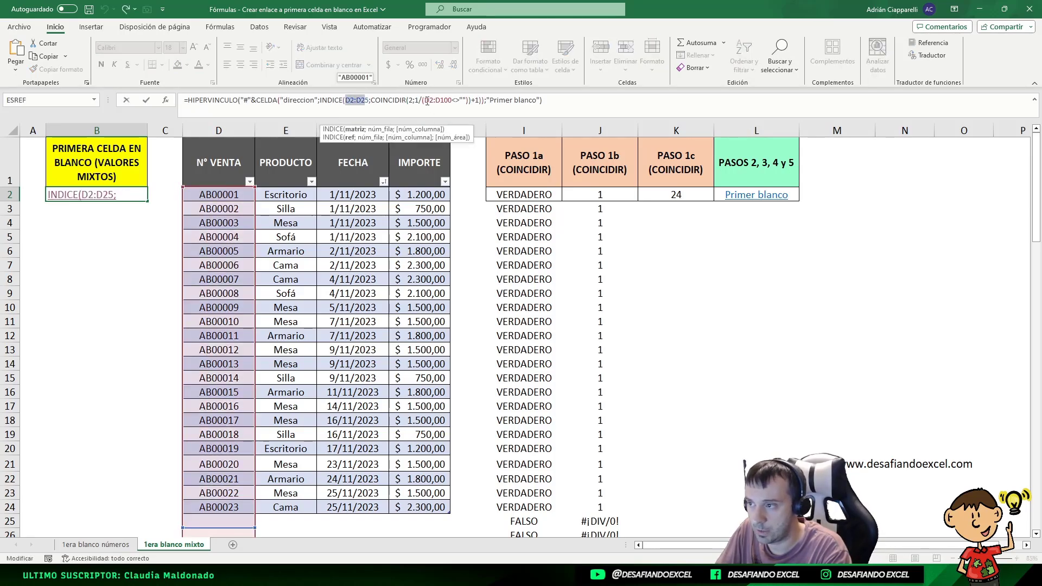
pyautogui.hotkey('ctrl', 'Return')
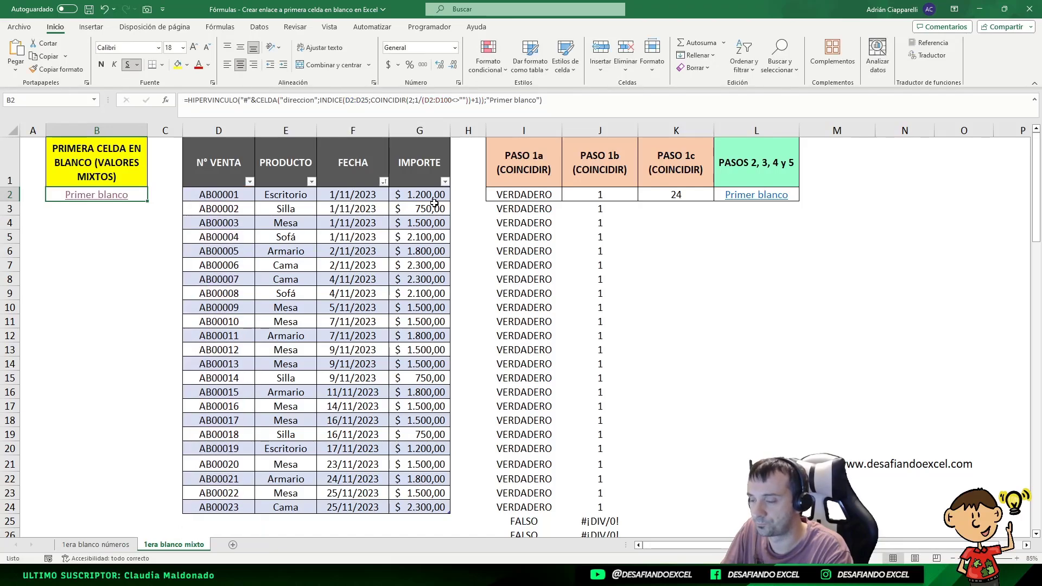